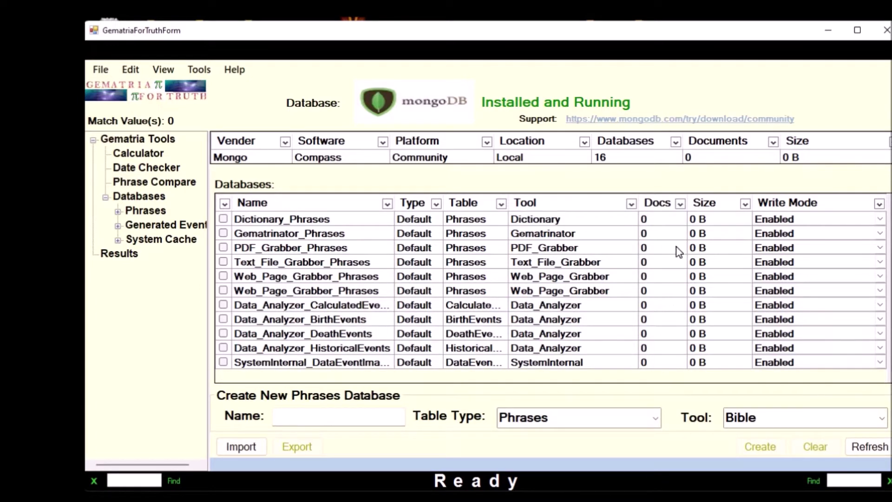
- Calculate the gematria values of "United States Corporation" in the Calculator and save the phrase
{"action": "scroll", "coordinate": [675, 252], "scroll_direction": "up", "scroll_amount": 2}
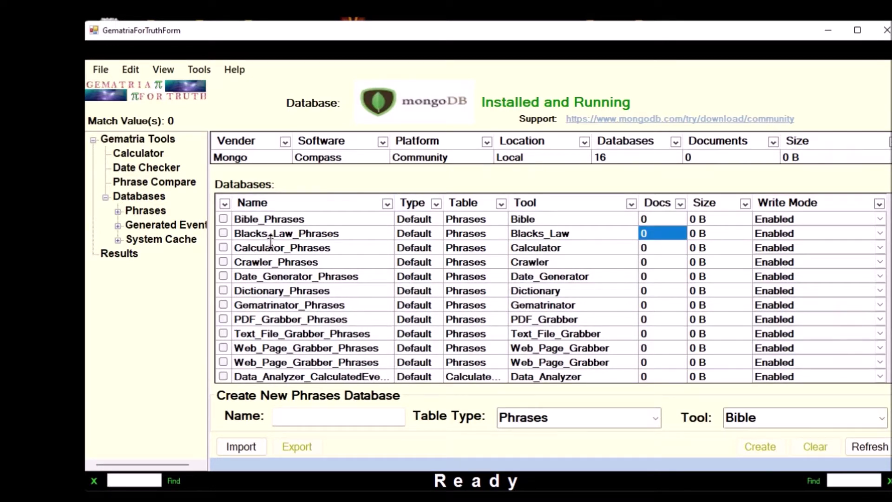
{"action": "left_click_drag", "start_coordinate": [652, 252], "coordinate": [289, 251]}
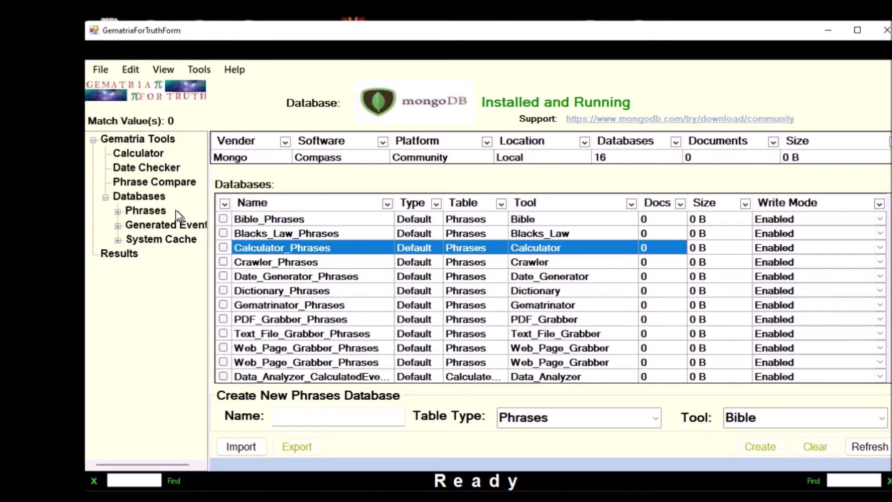
{"action": "left_click", "coordinate": [135, 157]}
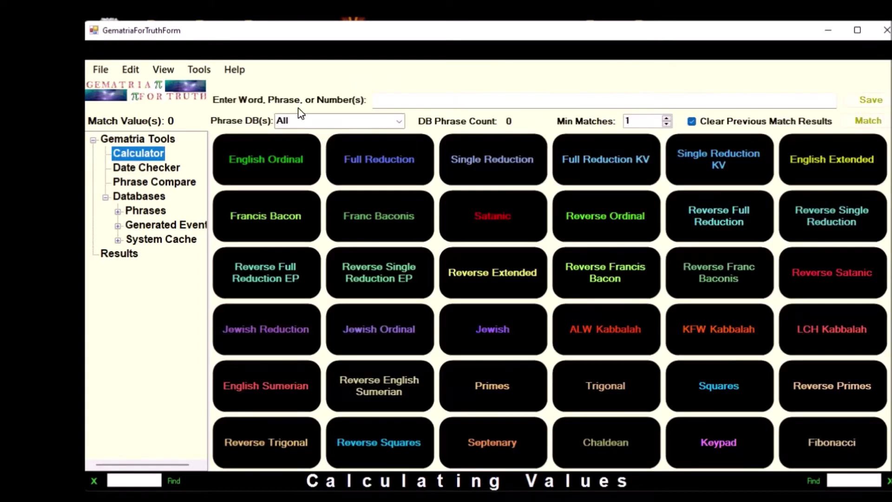
{"action": "left_click", "coordinate": [468, 100]}
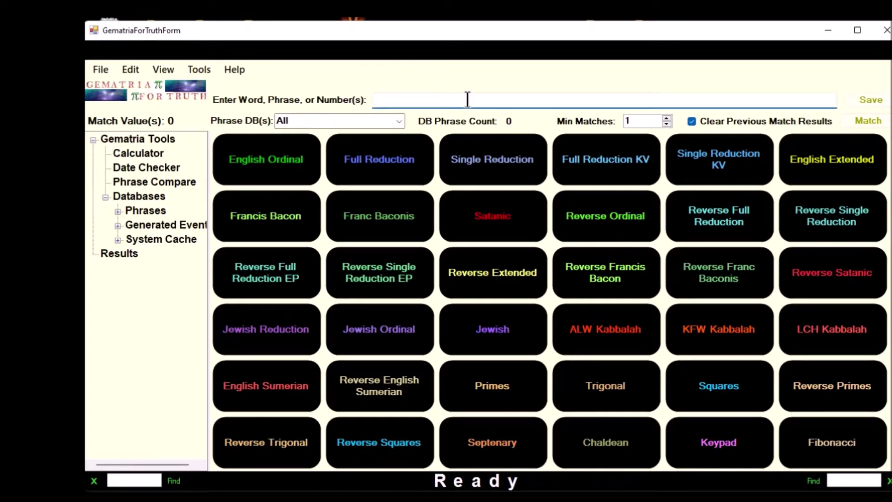
{"action": "type", "text": "United States Corporation"}
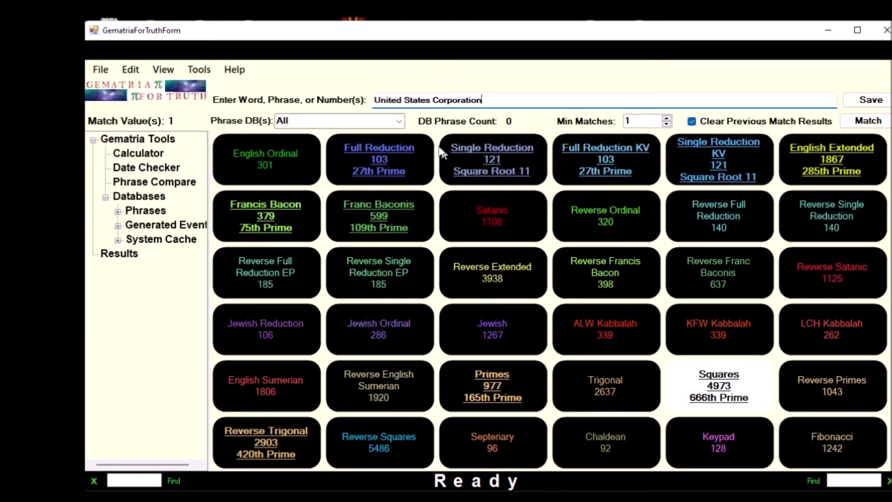
{"action": "left_click", "coordinate": [879, 110]}
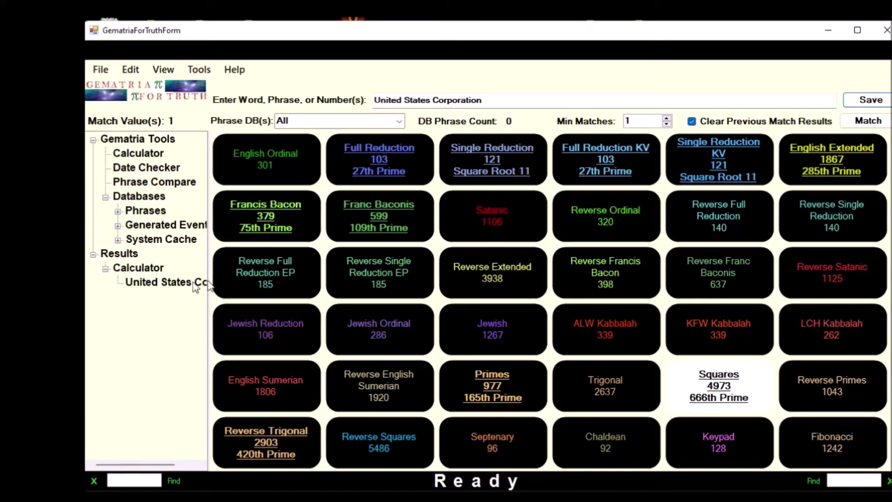
- Check the document count of Calculator_Phrases in the full databases list and compare it with Crawler_Phrases
{"action": "left_click", "coordinate": [140, 197]}
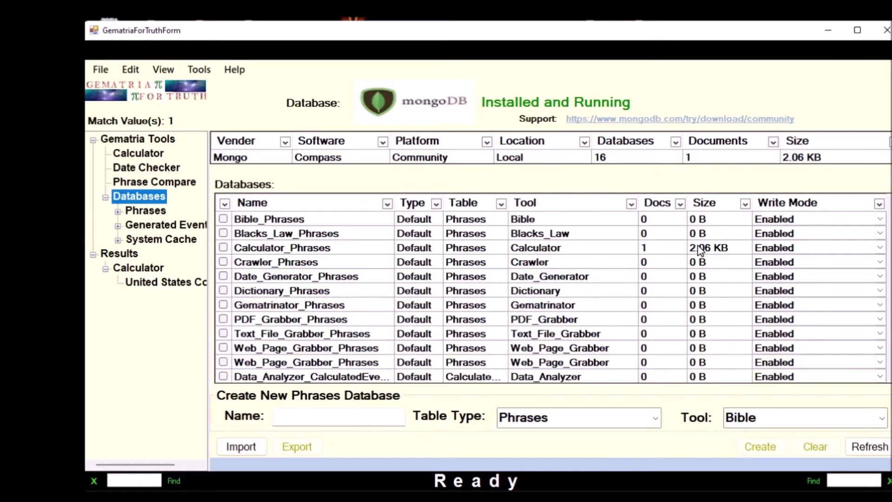
{"action": "left_click", "coordinate": [665, 249]}
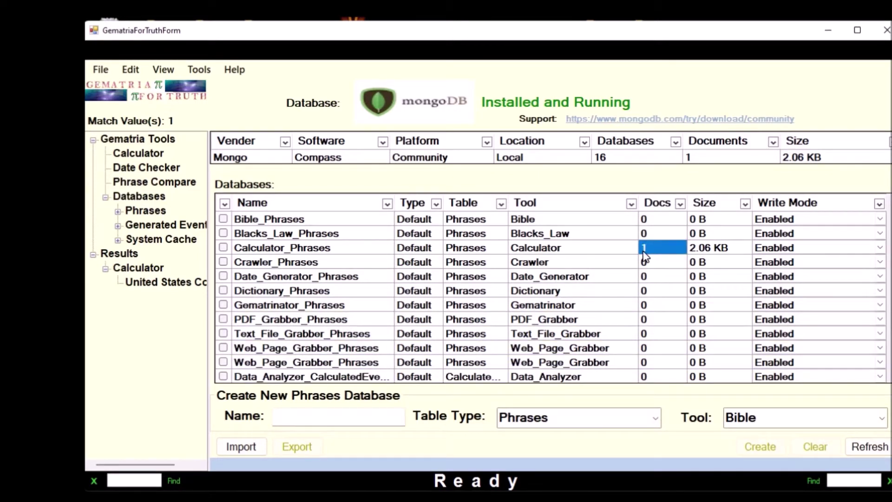
{"action": "left_click", "coordinate": [306, 249]}
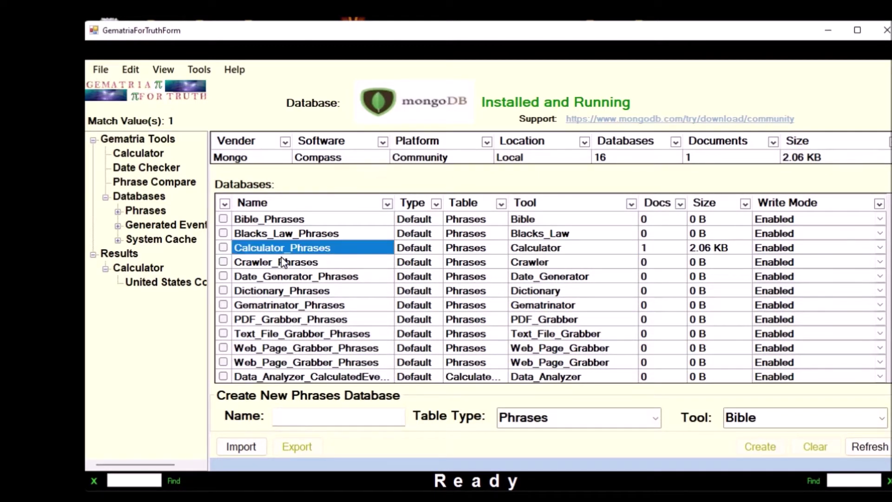
{"action": "left_click", "coordinate": [284, 262], "text": "shift"}
{"action": "left_click", "coordinate": [297, 248]}
{"action": "left_click", "coordinate": [312, 264]}
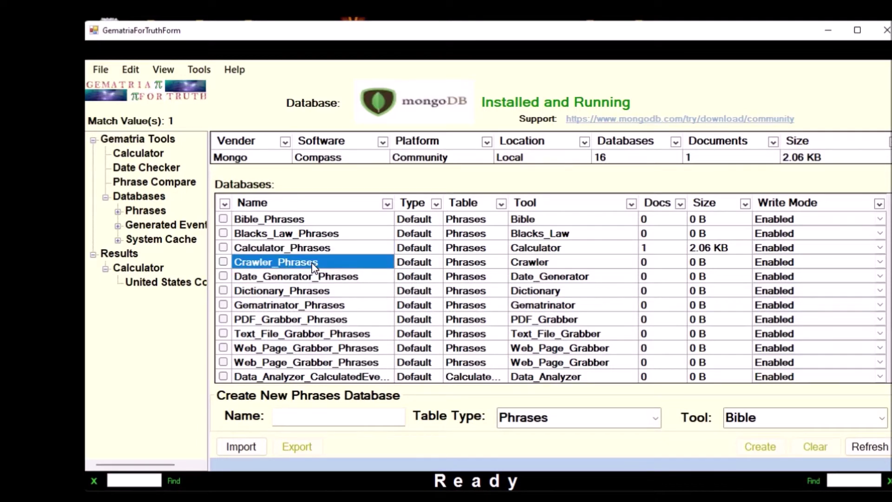
{"action": "left_click", "coordinate": [317, 249], "text": "shift"}
{"action": "left_click", "coordinate": [317, 249]}
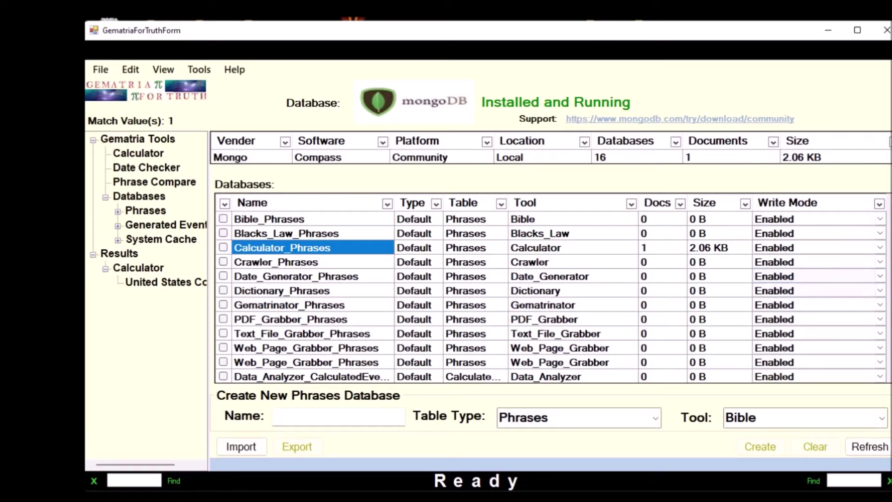
- Examine the name and document count of Crawler_Phrases in the databases list
{"action": "left_click", "coordinate": [276, 262]}
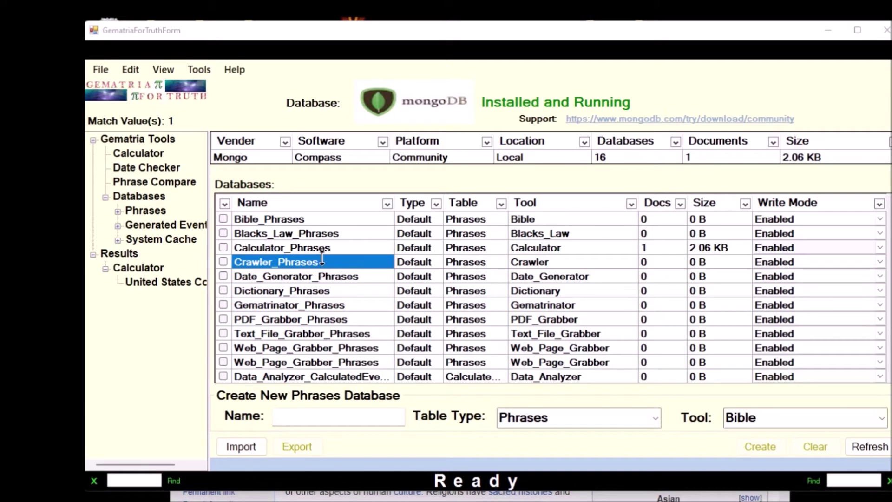
{"action": "left_click", "coordinate": [333, 264]}
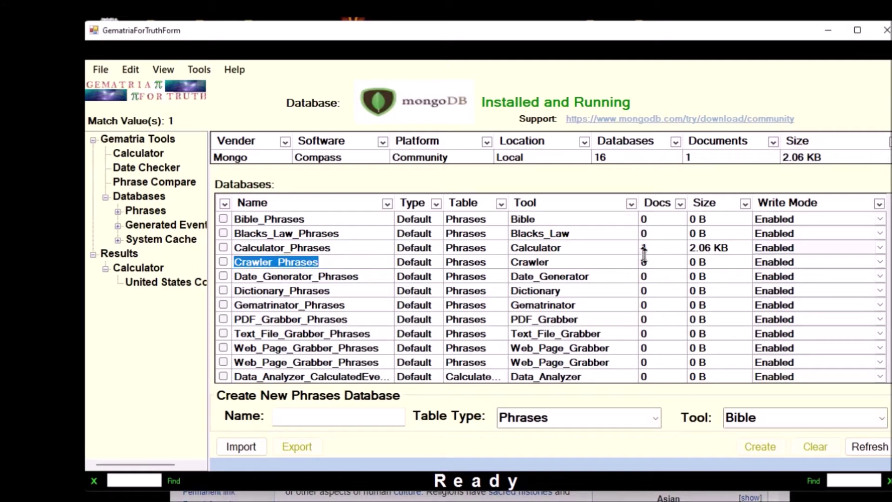
{"action": "left_click", "coordinate": [667, 270]}
{"action": "left_click", "coordinate": [659, 264]}
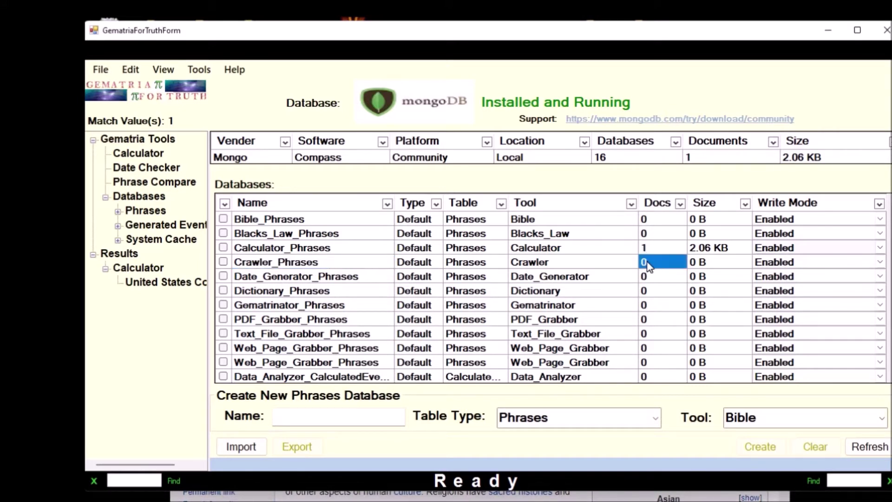
{"action": "left_click", "coordinate": [370, 265], "text": "ctrl"}
{"action": "left_click", "coordinate": [370, 265]}
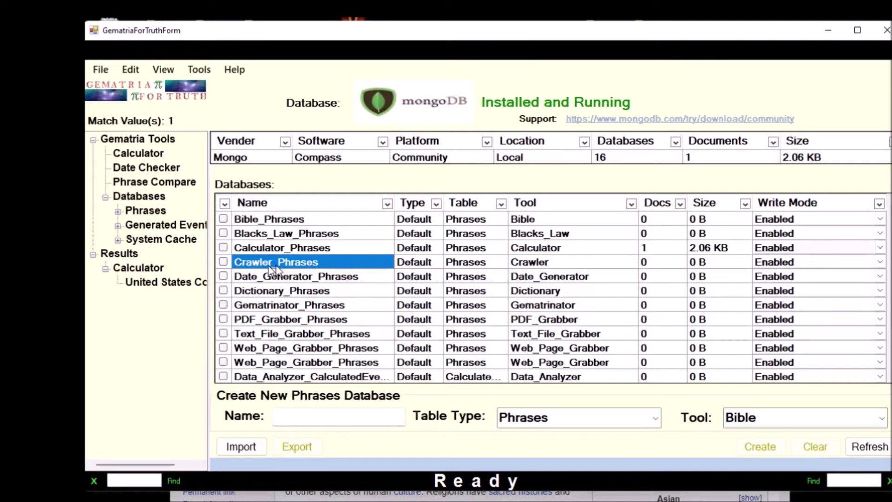
- Show only the Crawler database from the Phrases group and check its document count
{"action": "left_click", "coordinate": [118, 212]}
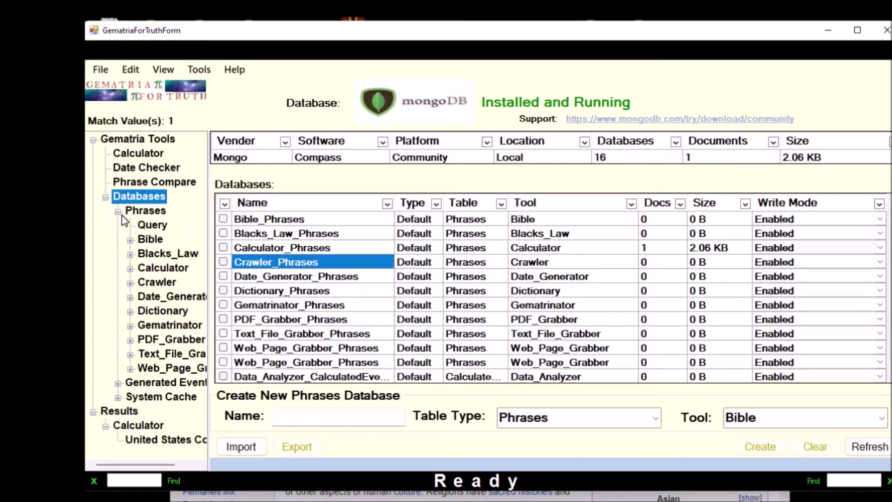
{"action": "left_click", "coordinate": [153, 283]}
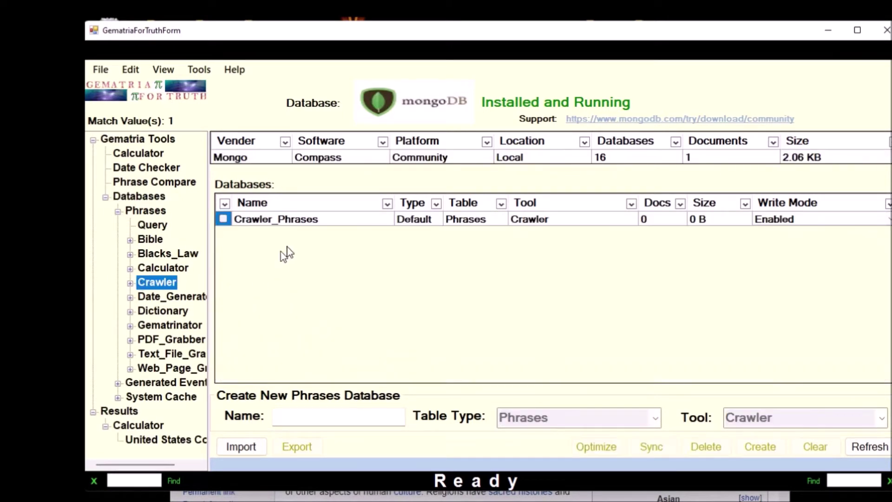
{"action": "left_click", "coordinate": [653, 219]}
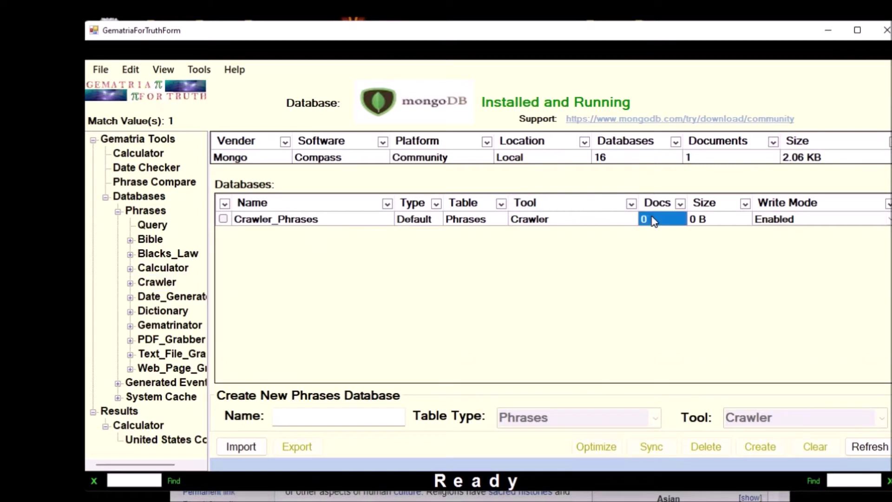
{"action": "left_click", "coordinate": [354, 226]}
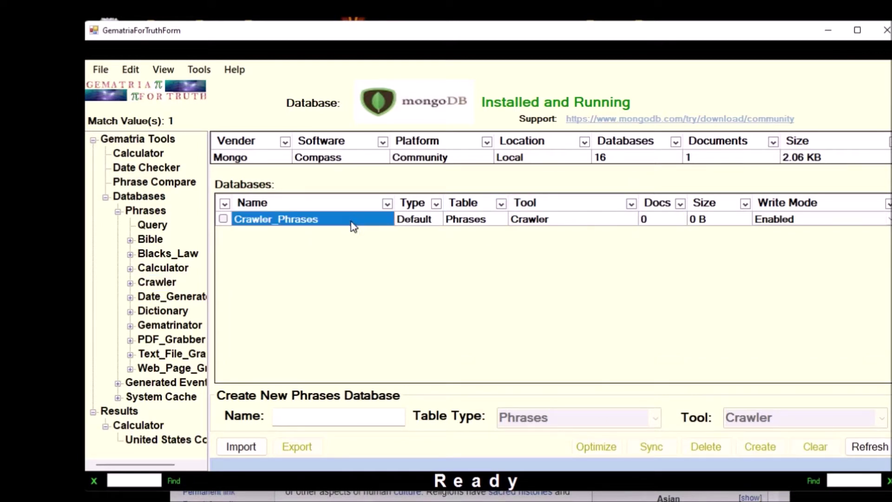
- Open the Web Crawler tool and reposition its window so all crawl settings are in view
{"action": "left_click", "coordinate": [195, 70]}
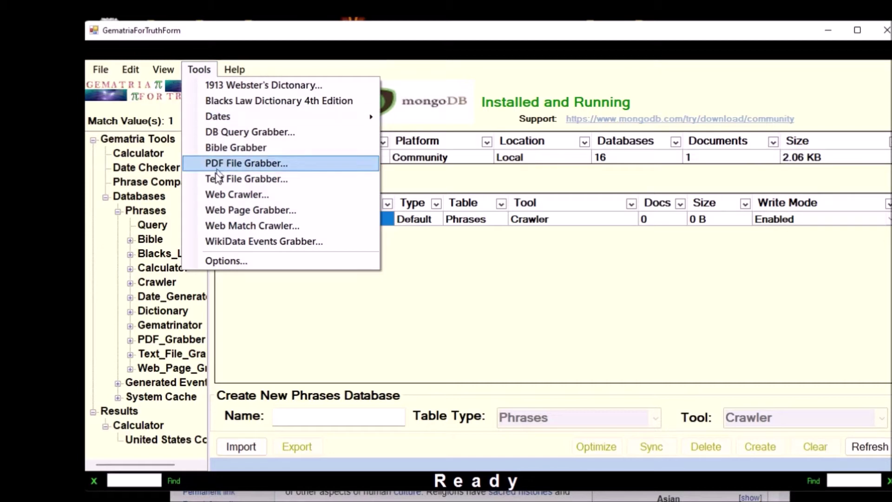
{"action": "left_click", "coordinate": [221, 194]}
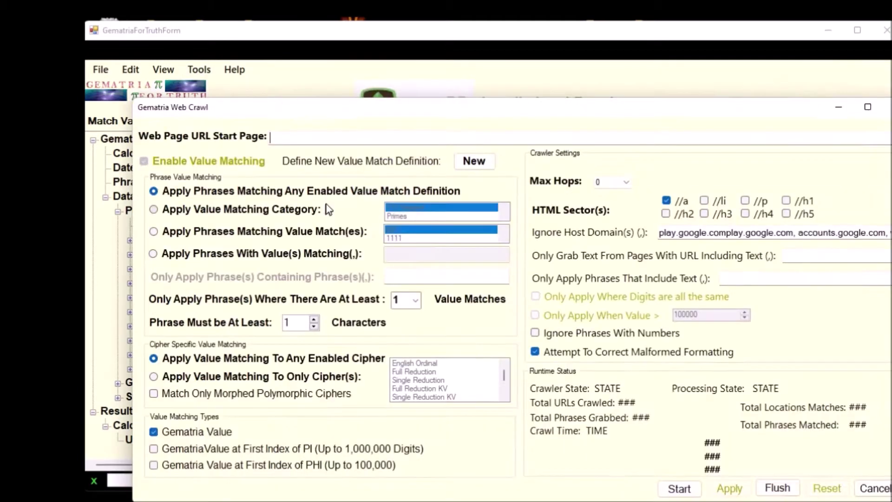
{"action": "left_click_drag", "start_coordinate": [534, 108], "coordinate": [502, 78]}
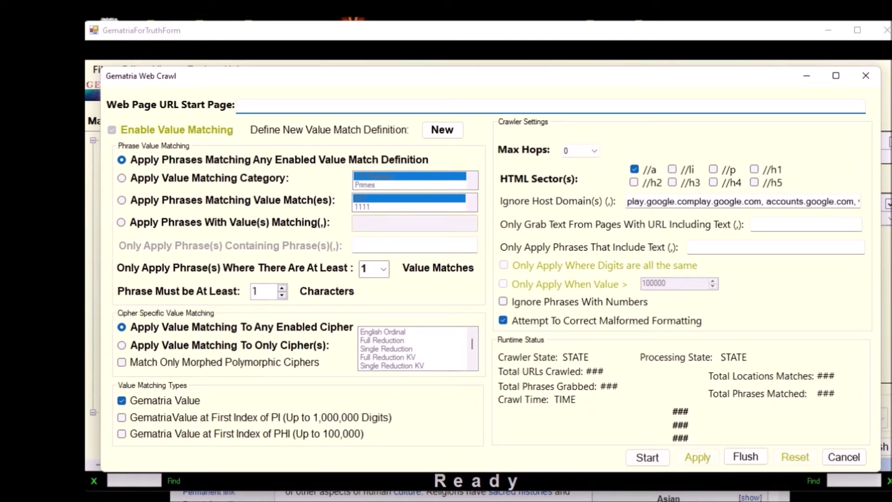
- Copy the Religion article's URL from Wikipedia in the browser and enter it as the crawler's start page, followed by a comma
{"action": "key", "text": "alt+Tab"}
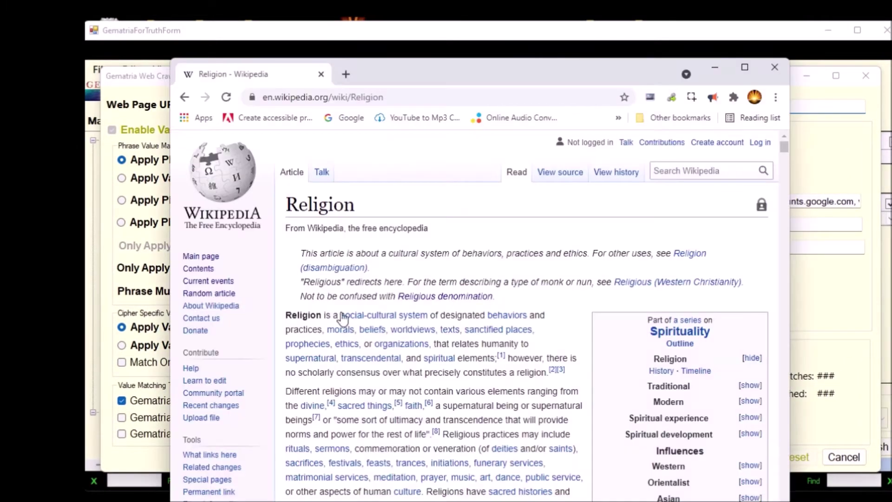
{"action": "left_click", "coordinate": [411, 97]}
{"action": "left_click_drag", "start_coordinate": [436, 96], "coordinate": [135, 129]}
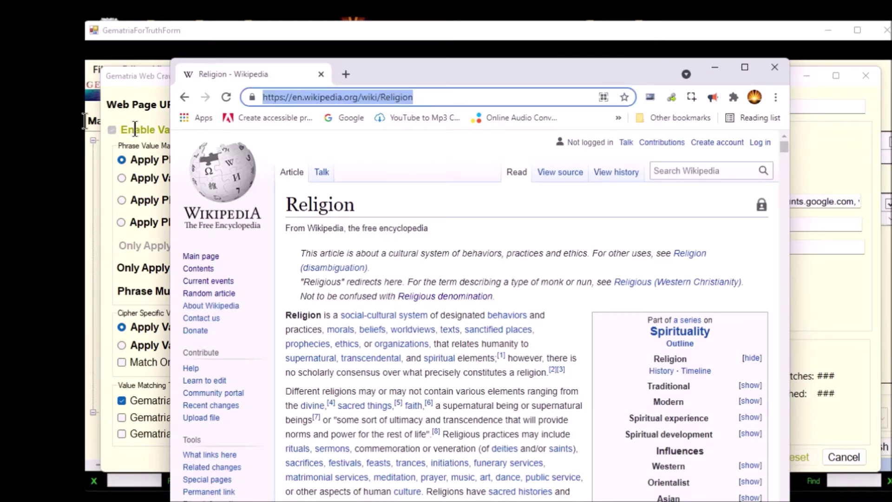
{"action": "right_click", "coordinate": [456, 99]}
{"action": "left_click", "coordinate": [496, 174]}
{"action": "key", "text": "alt+Tab"}
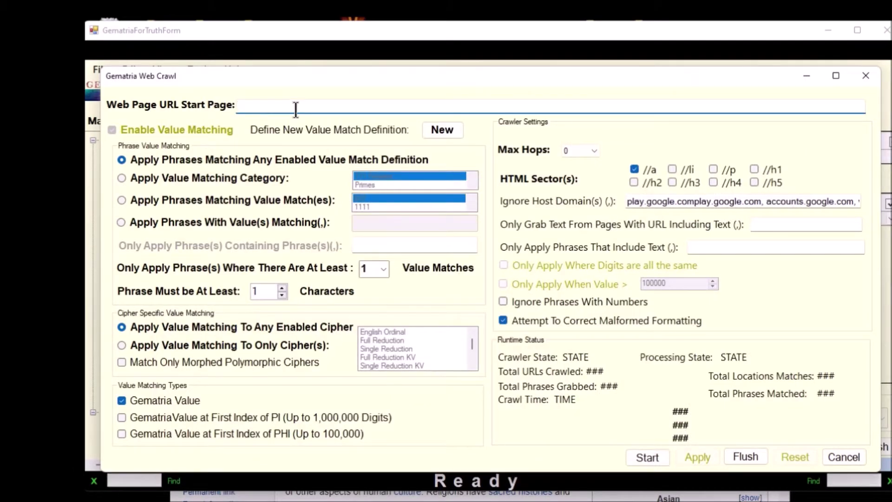
{"action": "key", "text": "ctrl+v"}
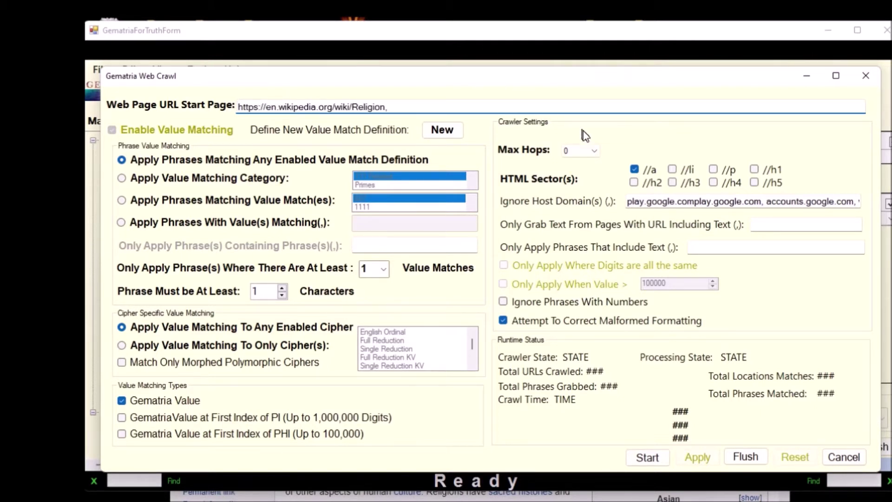
- Switch back to the browser and open the Wikipedia article "Roman Empire" through the site search
{"action": "key", "text": "alt+Tab"}
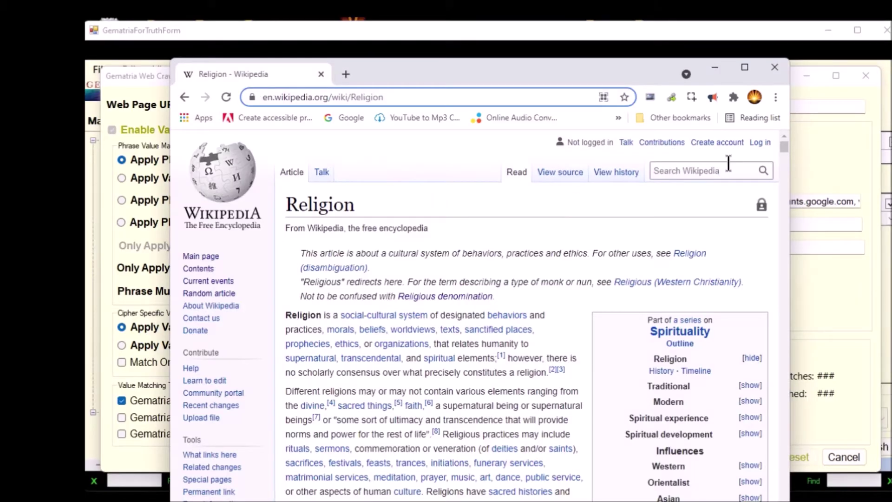
{"action": "left_click", "coordinate": [727, 169]}
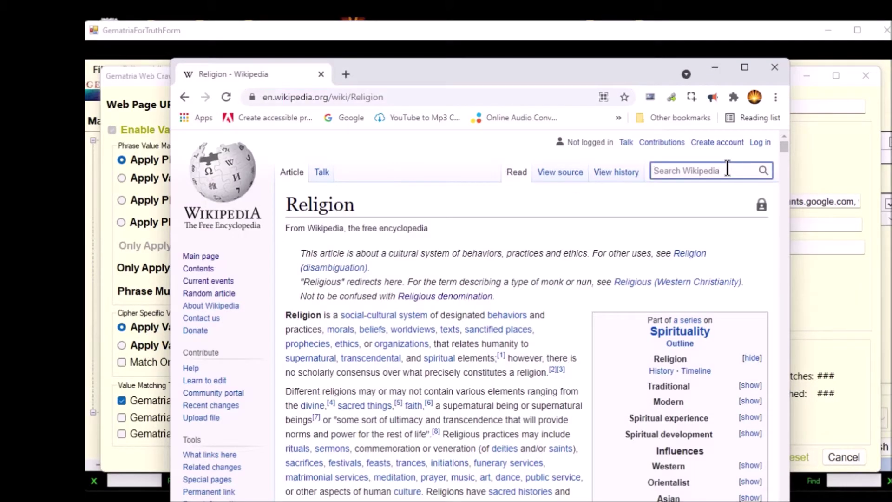
{"action": "type", "text": "roman"}
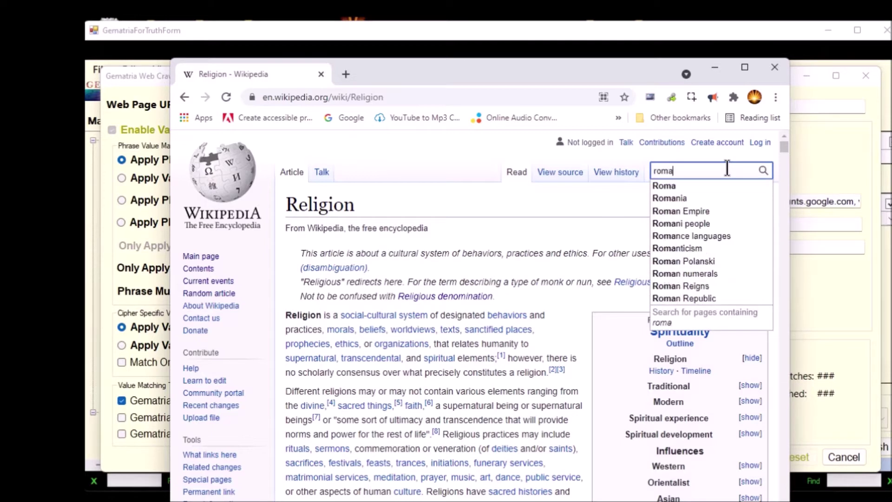
{"action": "key", "text": "Down"}
{"action": "key", "text": "Down"}
{"action": "key", "text": "Down"}
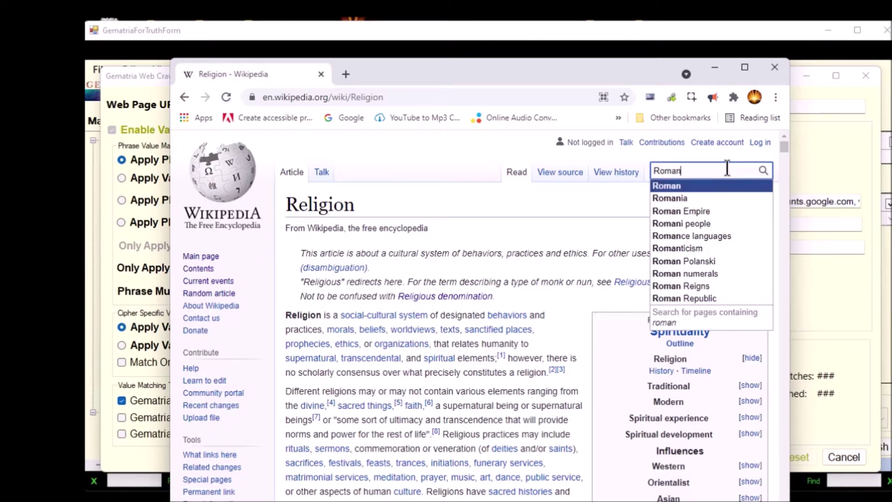
{"action": "key", "text": "Return"}
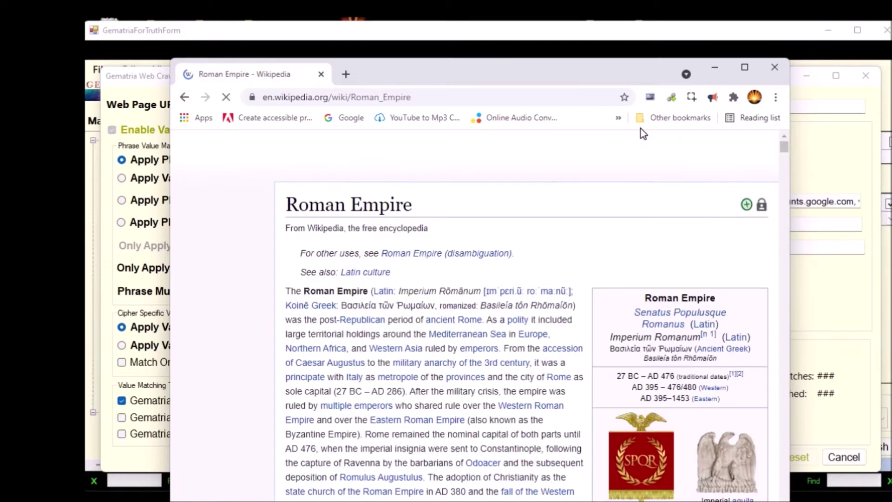
- Copy the full URL of the Roman Empire article and append it to the crawler's start pages after the Religion URL
{"action": "left_click", "coordinate": [432, 99]}
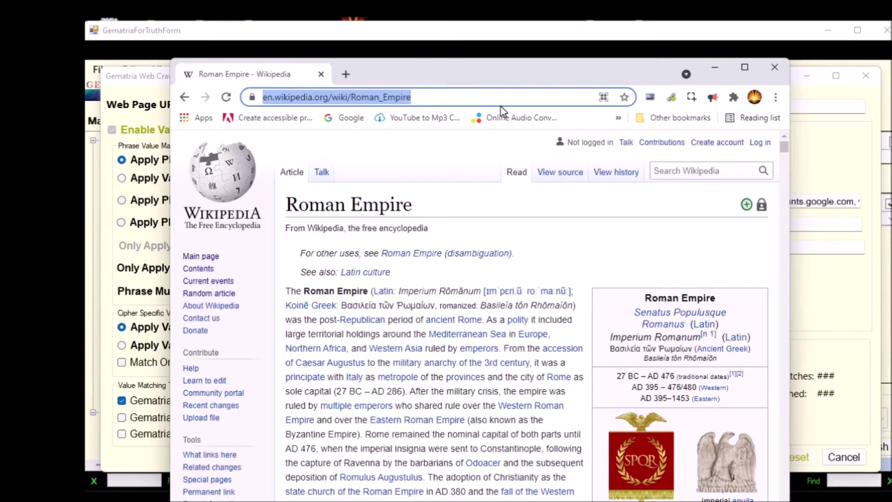
{"action": "left_click", "coordinate": [515, 95]}
{"action": "left_click_drag", "start_coordinate": [523, 97], "coordinate": [358, 98]}
{"action": "left_click_drag", "start_coordinate": [209, 108], "coordinate": [207, 106]}
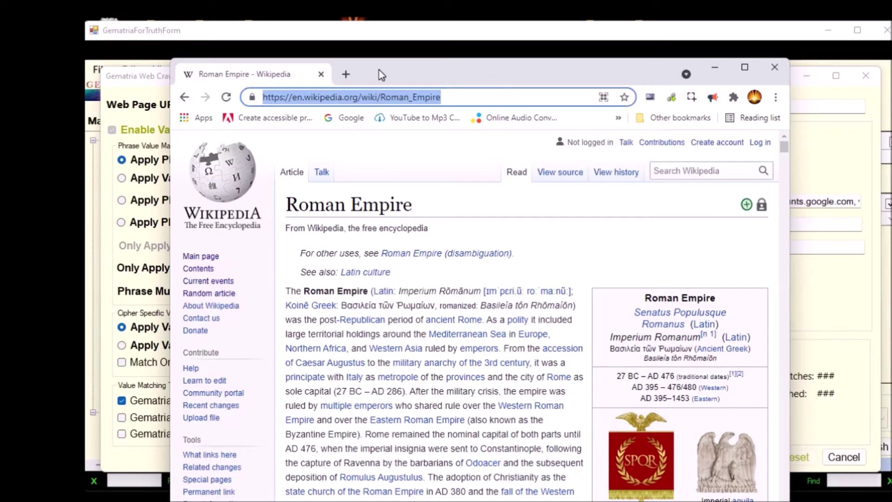
{"action": "right_click", "coordinate": [355, 99]}
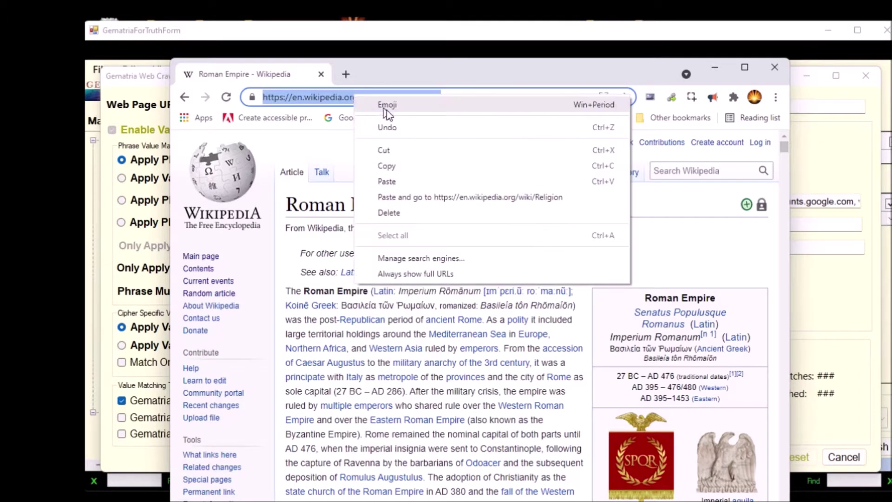
{"action": "left_click", "coordinate": [403, 166]}
{"action": "right_click", "coordinate": [411, 98]}
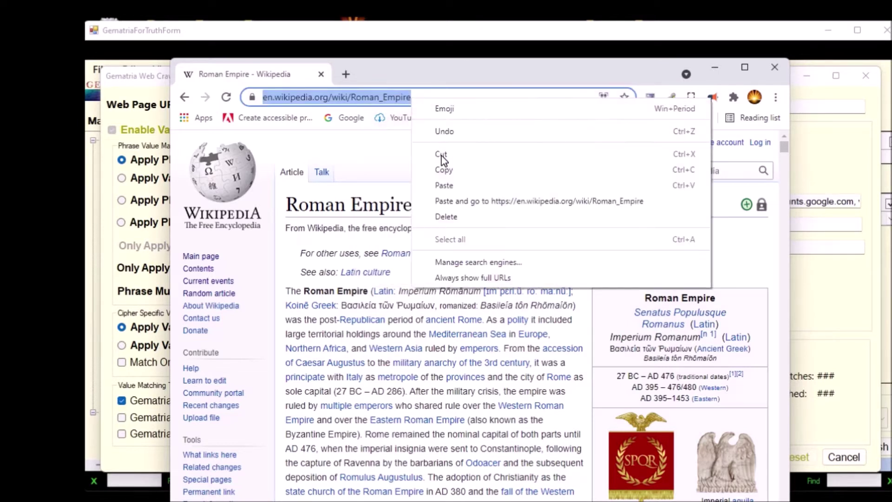
{"action": "left_click", "coordinate": [446, 172]}
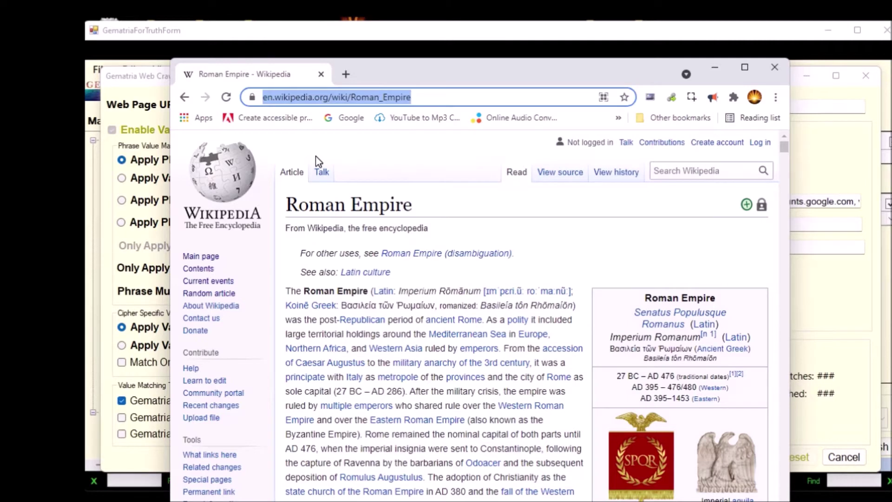
{"action": "key", "text": "alt+Tab"}
{"action": "left_click", "coordinate": [395, 107]}
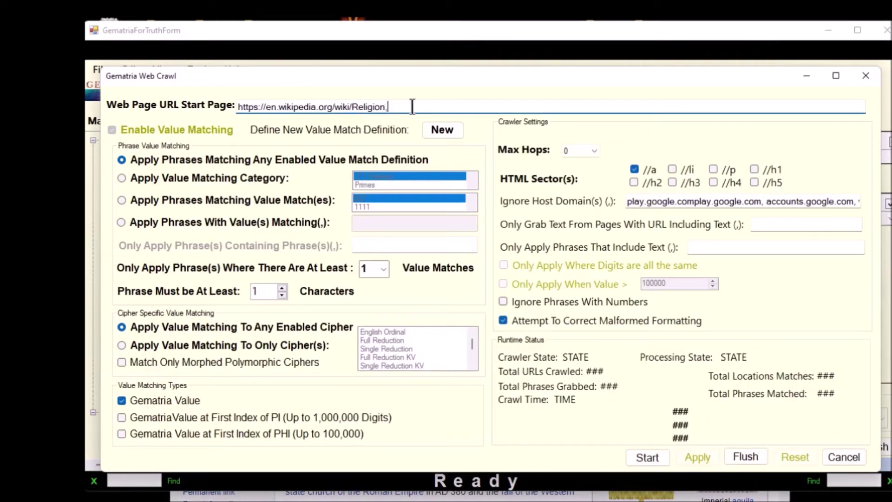
{"action": "key", "text": "ctrl+v"}
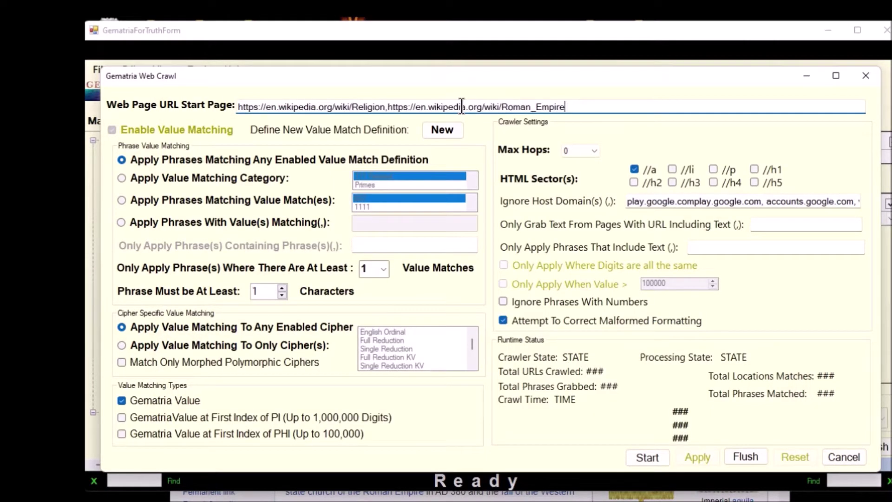
- Switch back to the browser and open the Wikipedia article "Vatican City" through the site search
{"action": "key", "text": "alt+Tab"}
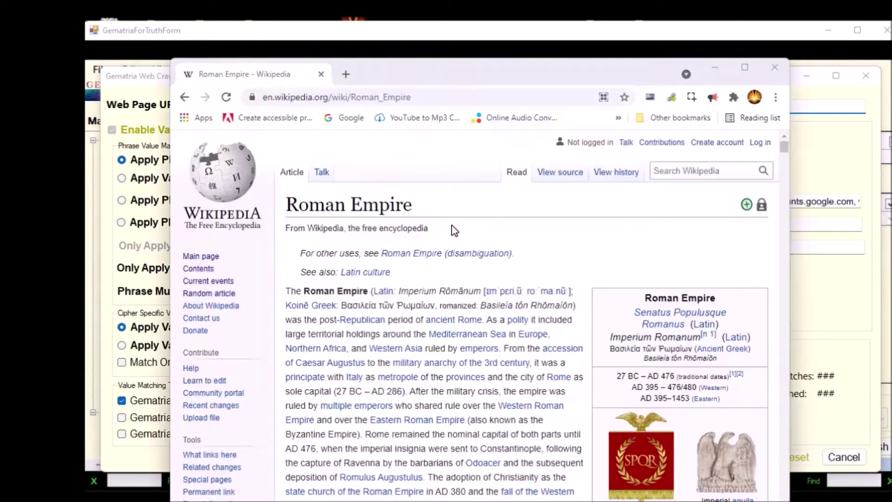
{"action": "left_click", "coordinate": [690, 175]}
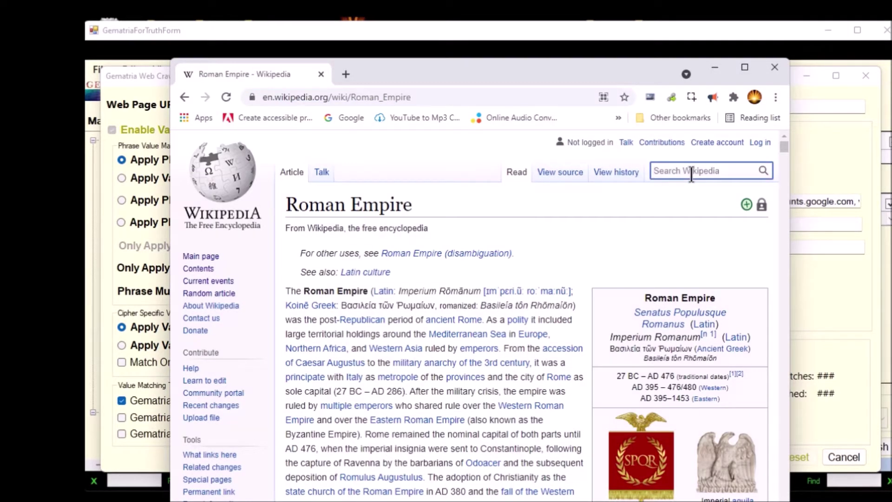
{"action": "type", "text": "vatin"}
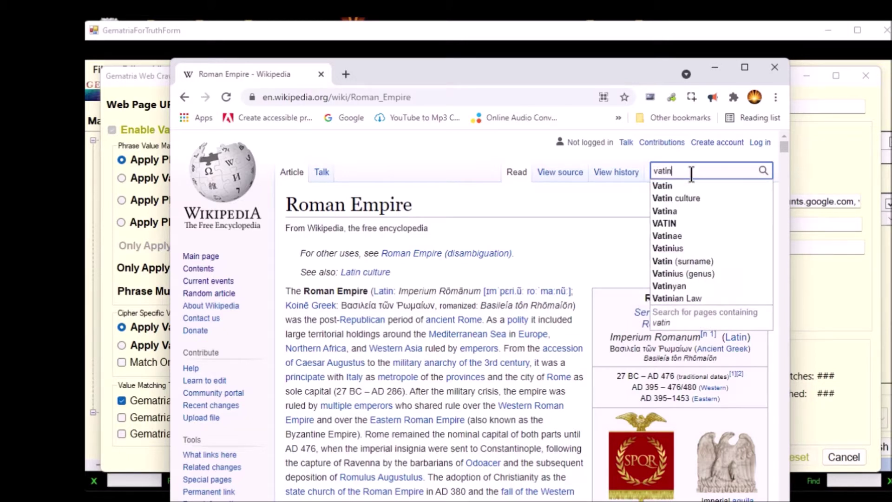
{"action": "key", "text": "Down"}
{"action": "key", "text": "Down"}
{"action": "key", "text": "Return"}
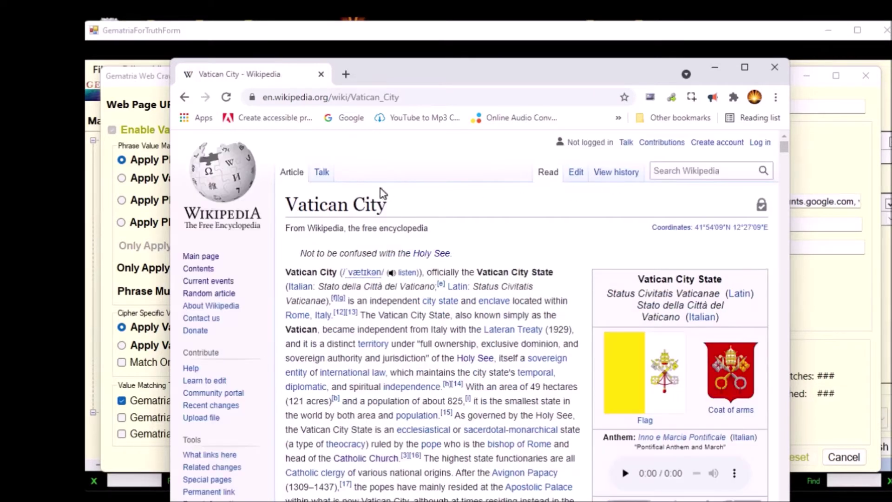
- Copy the Vatican City article's full URL and append it to the crawler's start pages, separated by a comma
{"action": "left_click", "coordinate": [419, 97]}
{"action": "left_click", "coordinate": [448, 97]}
{"action": "left_click_drag", "start_coordinate": [456, 97], "coordinate": [177, 148]}
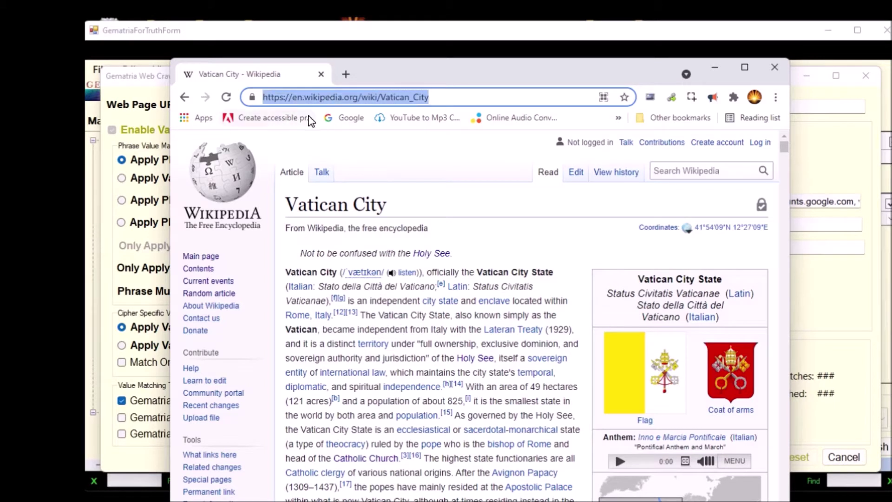
{"action": "right_click", "coordinate": [375, 101]}
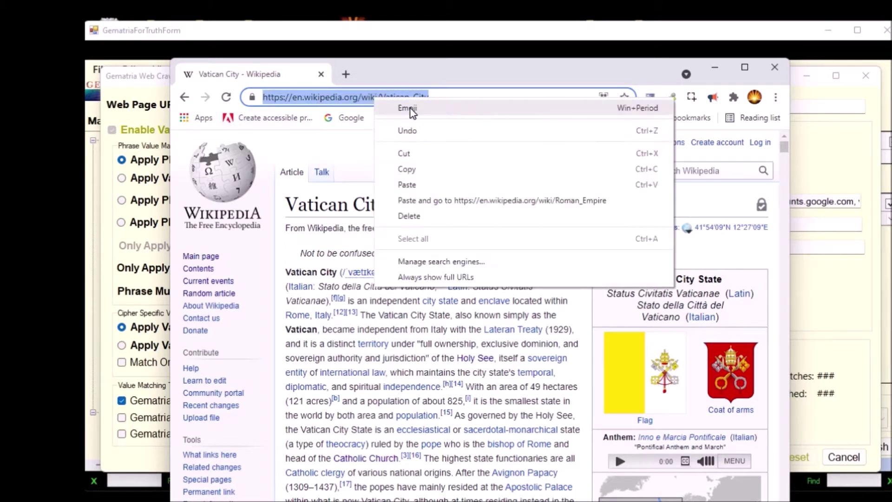
{"action": "left_click", "coordinate": [423, 170]}
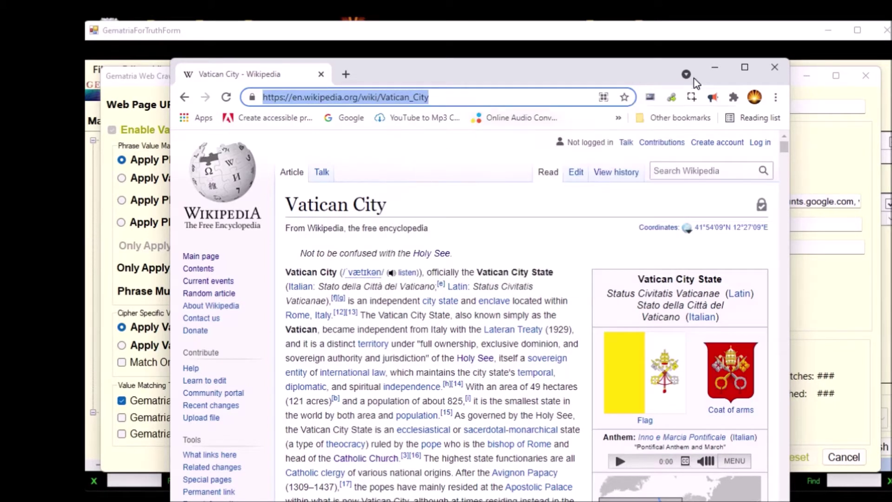
{"action": "left_click", "coordinate": [715, 69]}
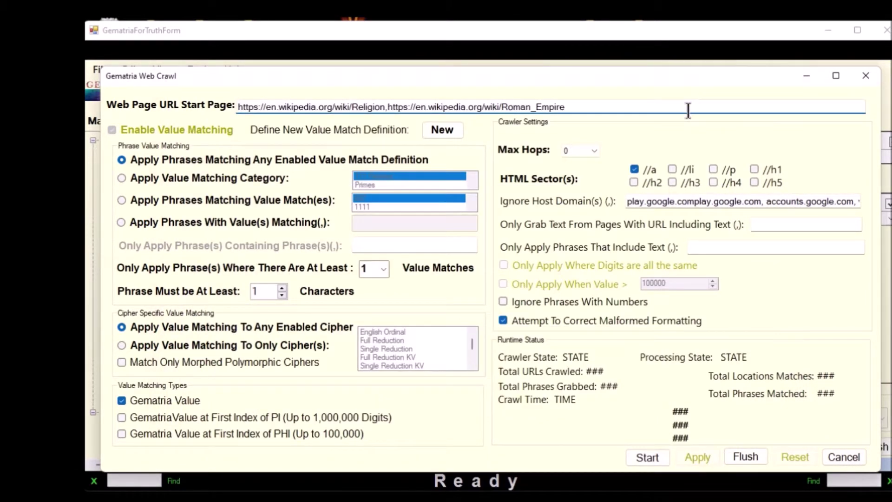
{"action": "type", "text": ","}
{"action": "key", "text": "ctrl+v"}
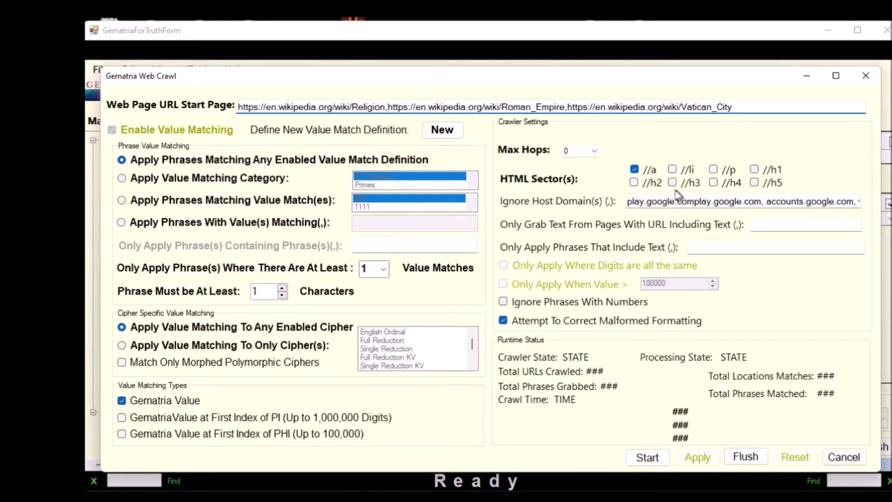
- Set the crawler to ignore phrases with numbers and start the crawl
{"action": "left_click", "coordinate": [532, 302]}
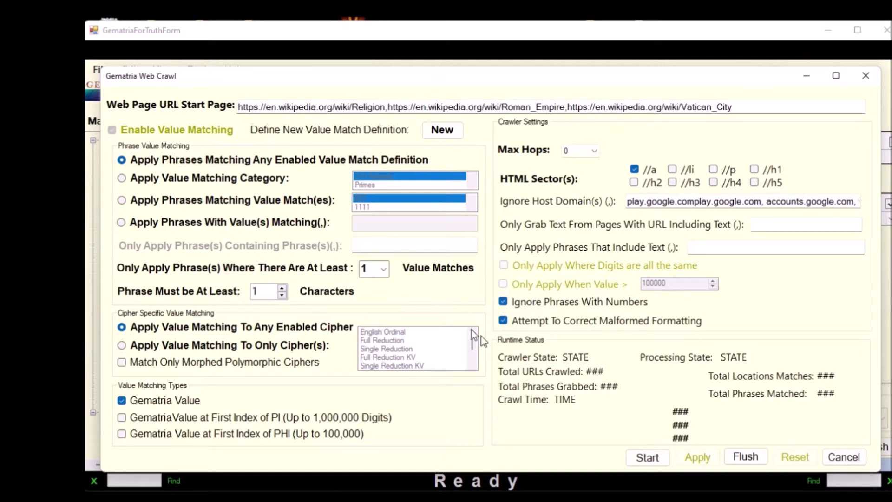
{"action": "left_click", "coordinate": [643, 459]}
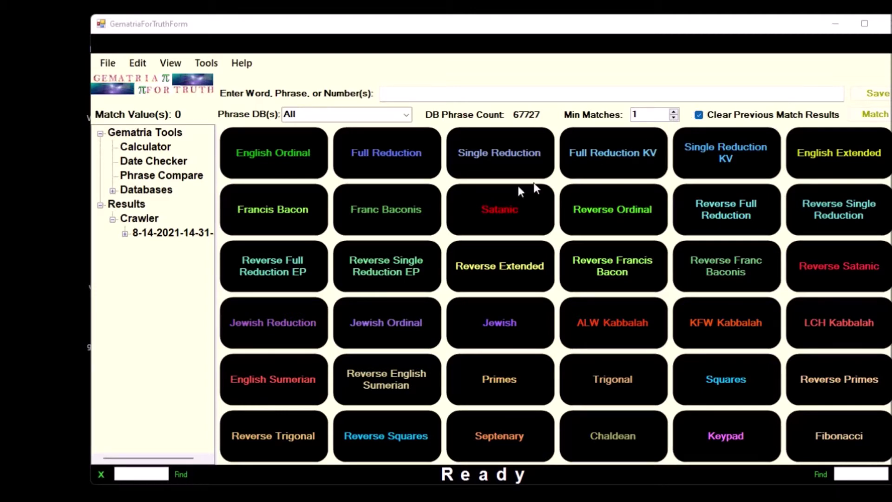
- Open the Databases overview and check the document count of Crawler_Phrases
{"action": "left_click", "coordinate": [112, 191]}
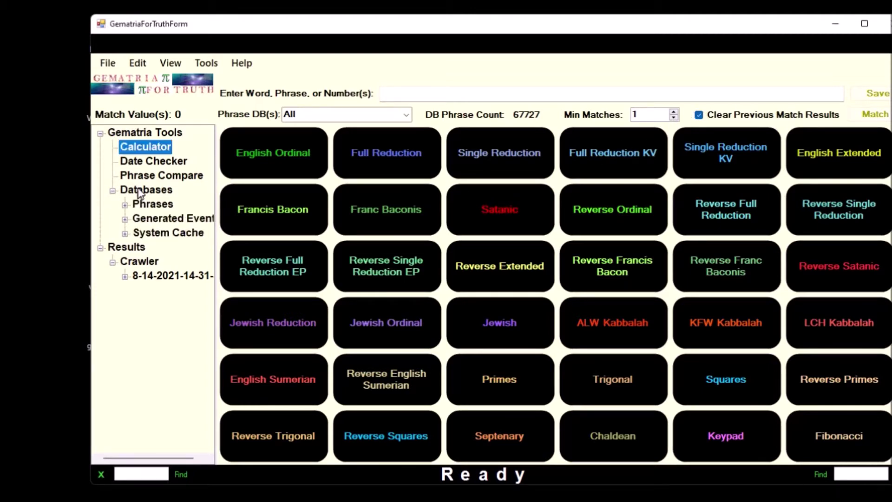
{"action": "left_click", "coordinate": [139, 191]}
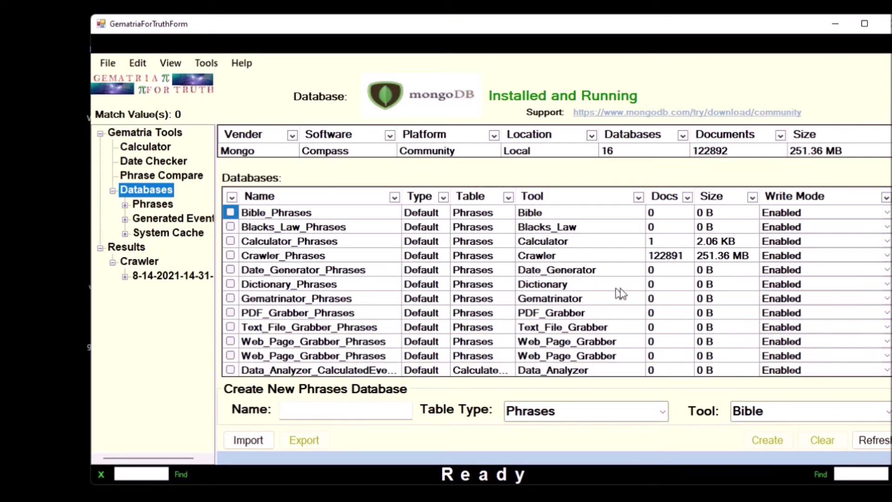
{"action": "left_click", "coordinate": [683, 256]}
{"action": "left_click", "coordinate": [665, 259]}
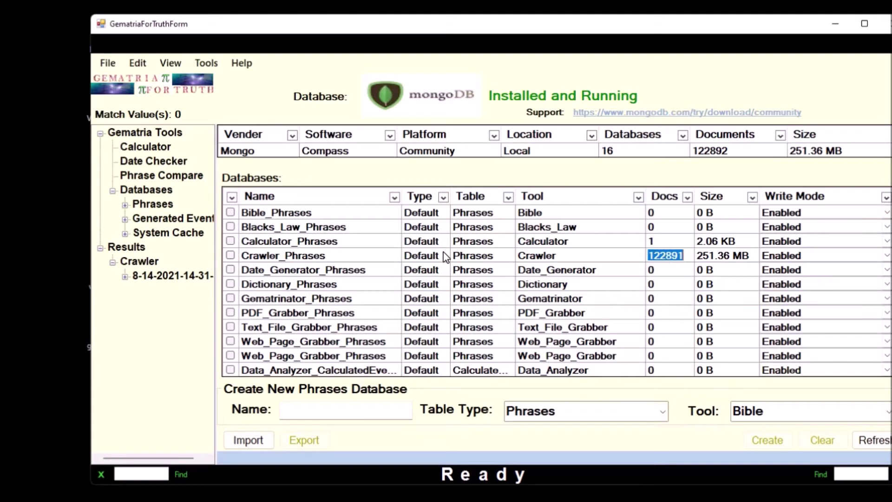
{"action": "left_click", "coordinate": [339, 258]}
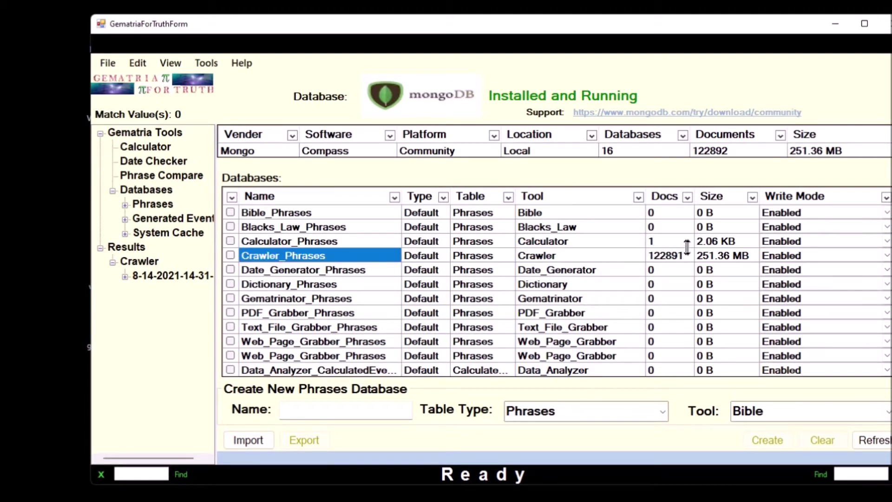
{"action": "left_click_drag", "start_coordinate": [620, 262], "coordinate": [621, 265]}
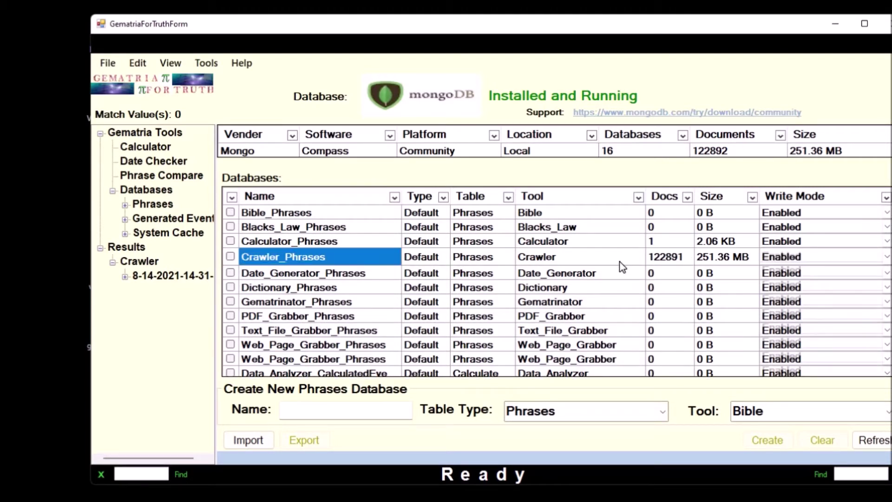
{"action": "left_click", "coordinate": [620, 261]}
{"action": "left_click", "coordinate": [672, 256]}
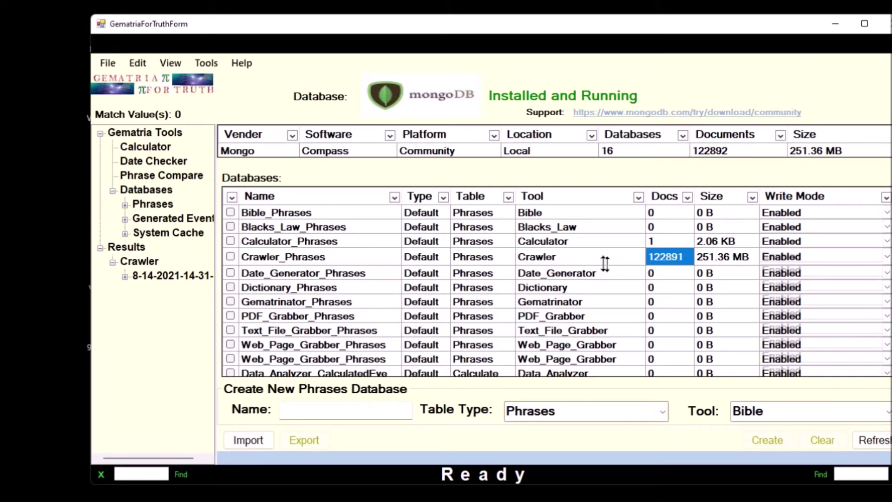
- Open the query view of the Phrases databases and run a query for the match value 666
{"action": "left_click", "coordinate": [125, 206]}
{"action": "left_click", "coordinate": [159, 218]}
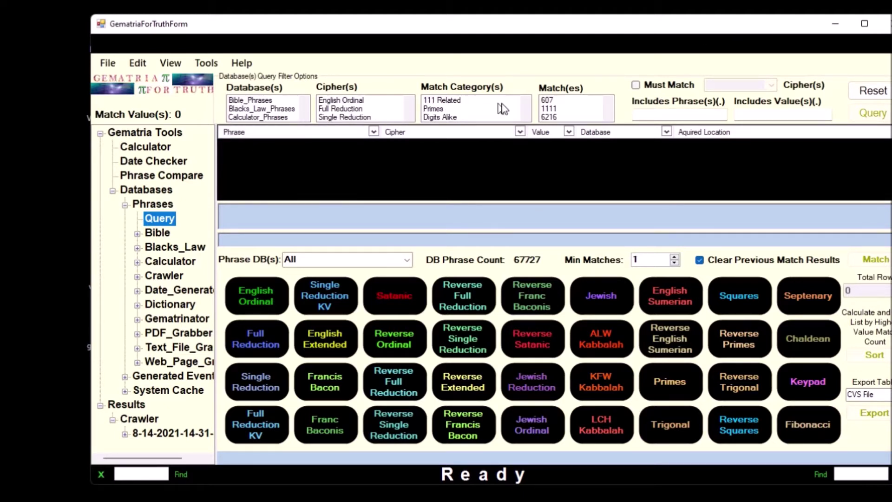
{"action": "scroll", "coordinate": [562, 107], "scroll_direction": "down", "scroll_amount": 1}
{"action": "scroll", "coordinate": [557, 111], "scroll_direction": "down", "scroll_amount": 5}
{"action": "scroll", "coordinate": [562, 114], "scroll_direction": "down", "scroll_amount": 2}
{"action": "scroll", "coordinate": [562, 113], "scroll_direction": "down", "scroll_amount": 4}
{"action": "scroll", "coordinate": [562, 113], "scroll_direction": "down", "scroll_amount": 3}
{"action": "scroll", "coordinate": [562, 113], "scroll_direction": "up", "scroll_amount": 2}
{"action": "left_click", "coordinate": [560, 110]}
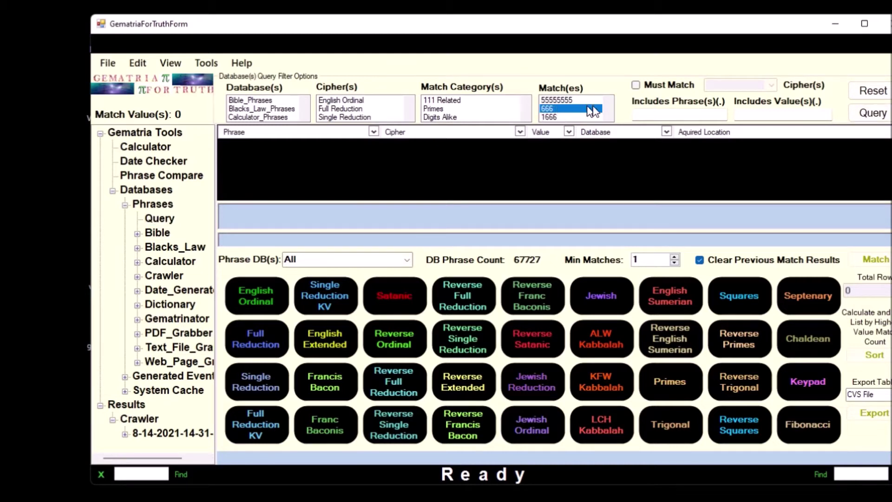
{"action": "left_click", "coordinate": [870, 114]}
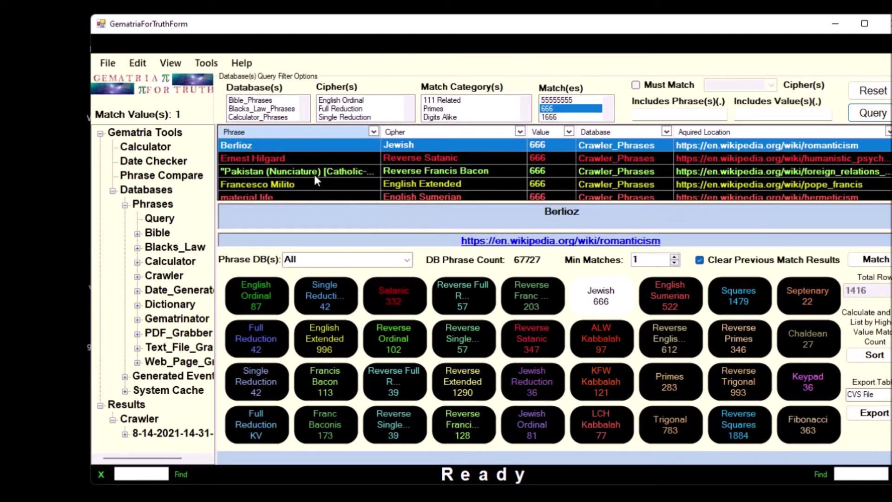
- Browse the query results and inspect the cipher values of the phrases "Varna-less" and "Christian cross"
{"action": "scroll", "coordinate": [315, 180], "scroll_direction": "down", "scroll_amount": 5}
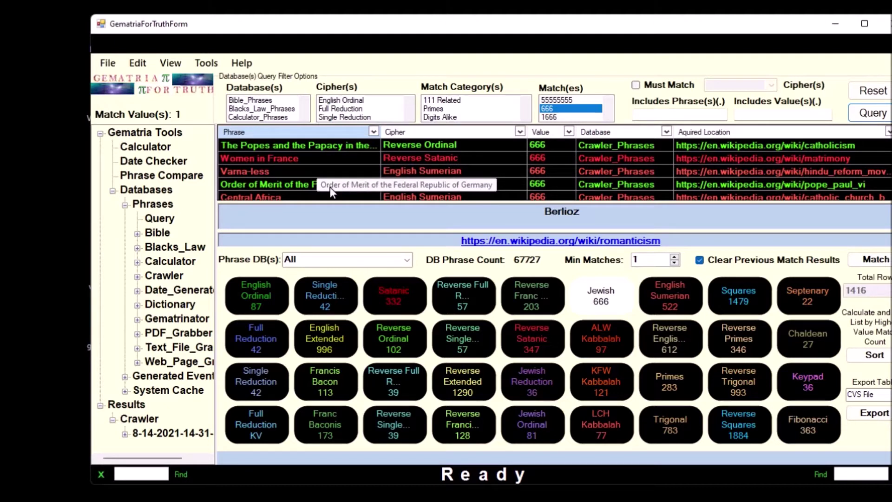
{"action": "left_click", "coordinate": [305, 176]}
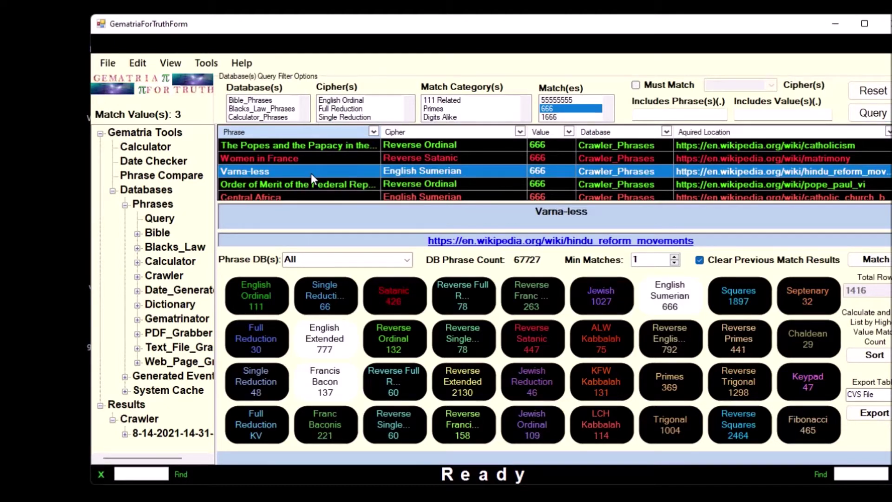
{"action": "scroll", "coordinate": [310, 173], "scroll_direction": "down", "scroll_amount": 4}
{"action": "scroll", "coordinate": [315, 178], "scroll_direction": "down", "scroll_amount": 2}
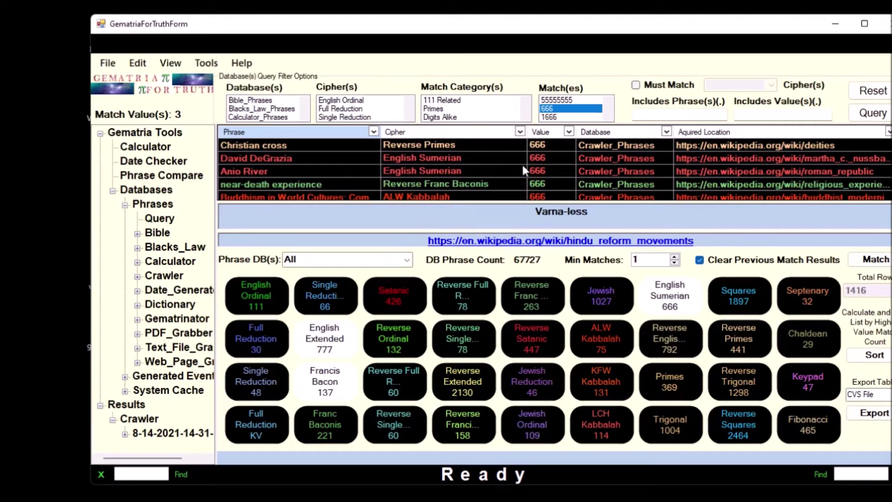
{"action": "left_click", "coordinate": [531, 147]}
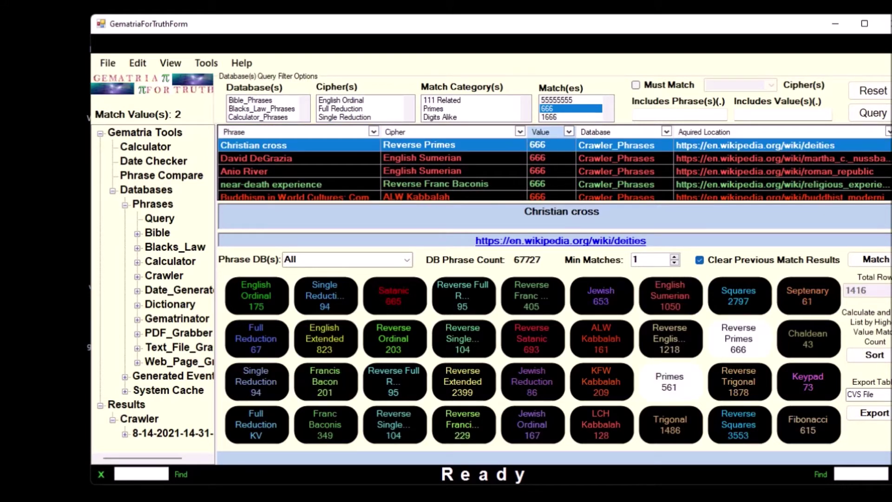
- Sort the query results by highest value match count and inspect the phrase "pensions" in the sorted list
{"action": "left_click", "coordinate": [882, 355]}
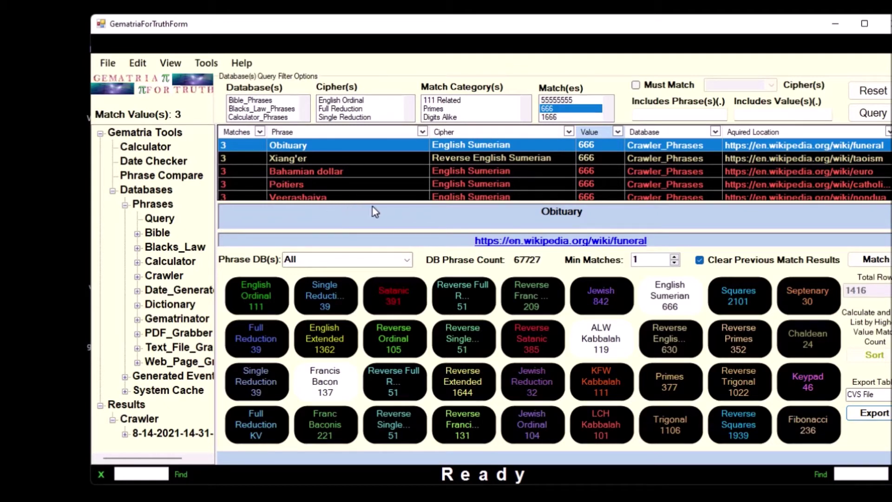
{"action": "scroll", "coordinate": [381, 167], "scroll_direction": "up", "scroll_amount": 4}
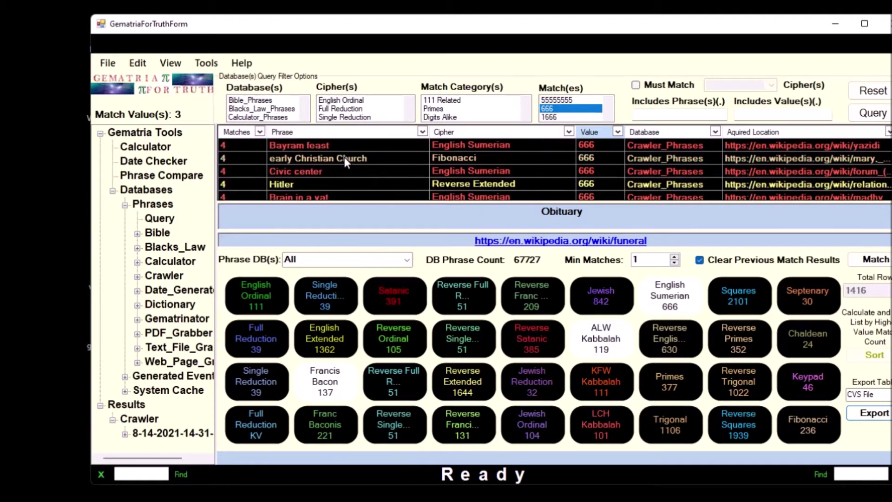
{"action": "scroll", "coordinate": [343, 162], "scroll_direction": "up", "scroll_amount": 5}
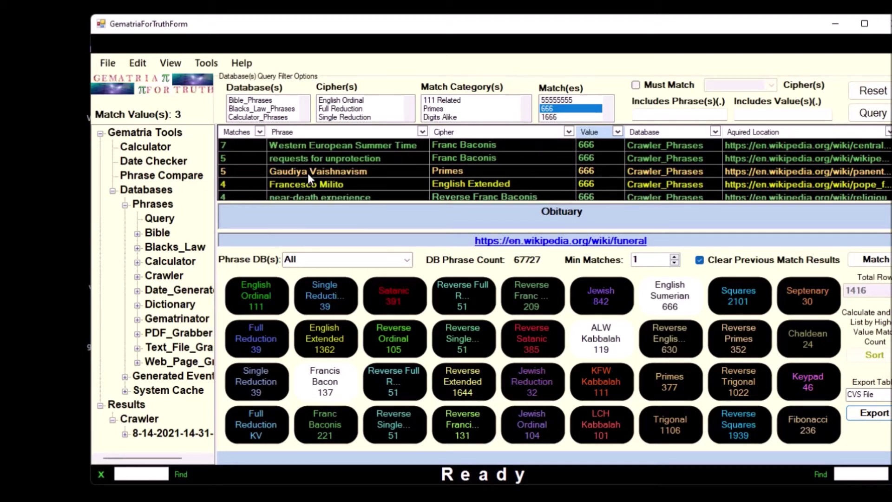
{"action": "scroll", "coordinate": [308, 173], "scroll_direction": "down", "scroll_amount": 1}
{"action": "left_click", "coordinate": [311, 186]}
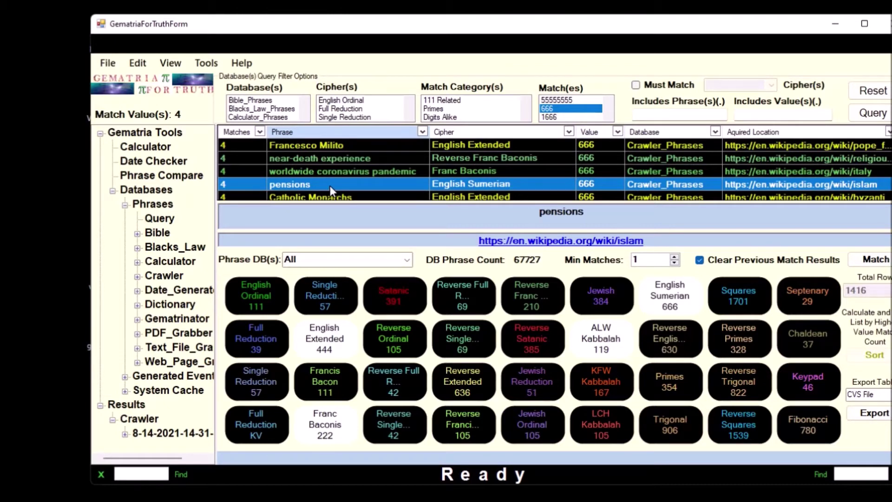
- Browse further down the sorted query results and inspect the cipher values of the phrase "Vatican hill"
{"action": "scroll", "coordinate": [330, 185], "scroll_direction": "down", "scroll_amount": 1}
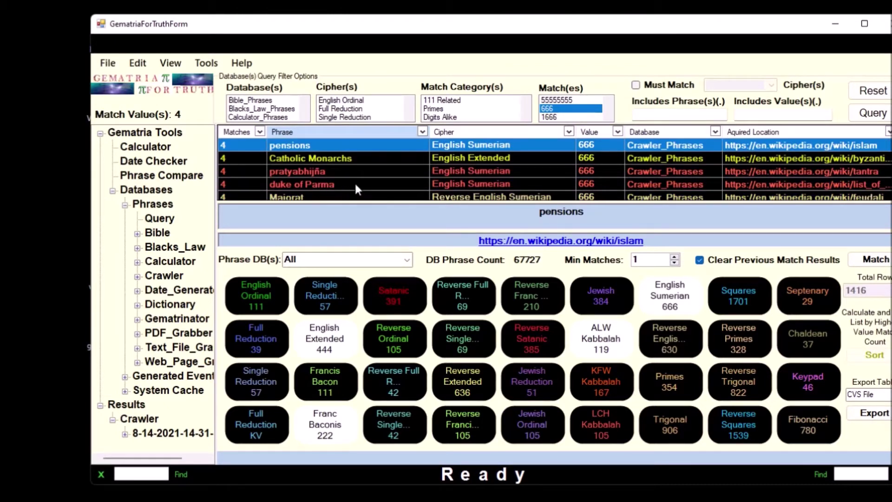
{"action": "scroll", "coordinate": [355, 189], "scroll_direction": "down", "scroll_amount": 1}
{"action": "scroll", "coordinate": [352, 186], "scroll_direction": "down", "scroll_amount": 1}
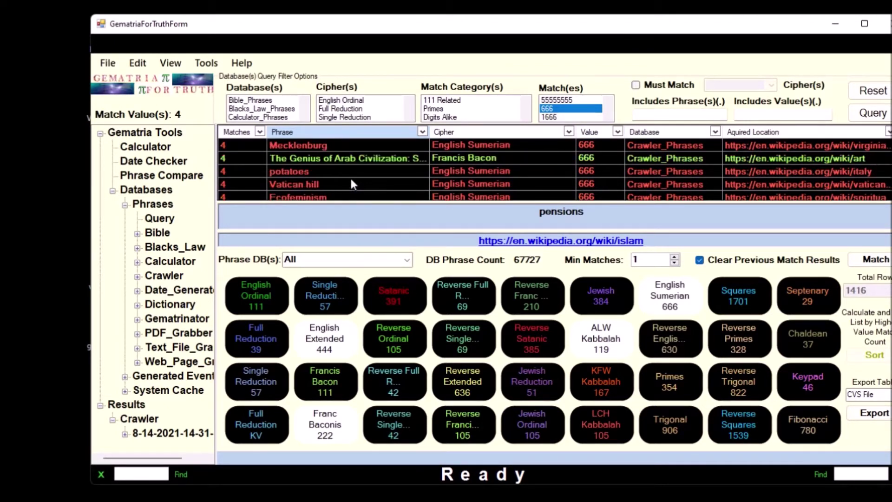
{"action": "left_click", "coordinate": [351, 183]}
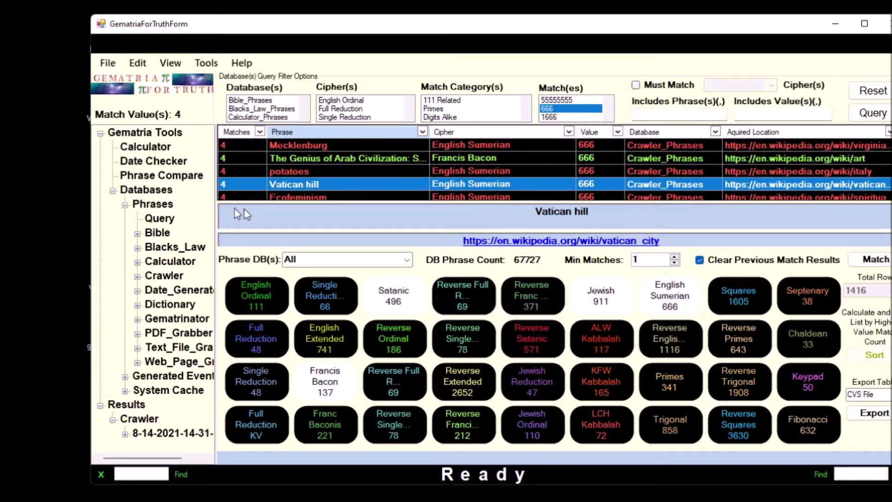
- Open the Databases overview and narrow it to the Crawler phrase databases
{"action": "left_click", "coordinate": [148, 206]}
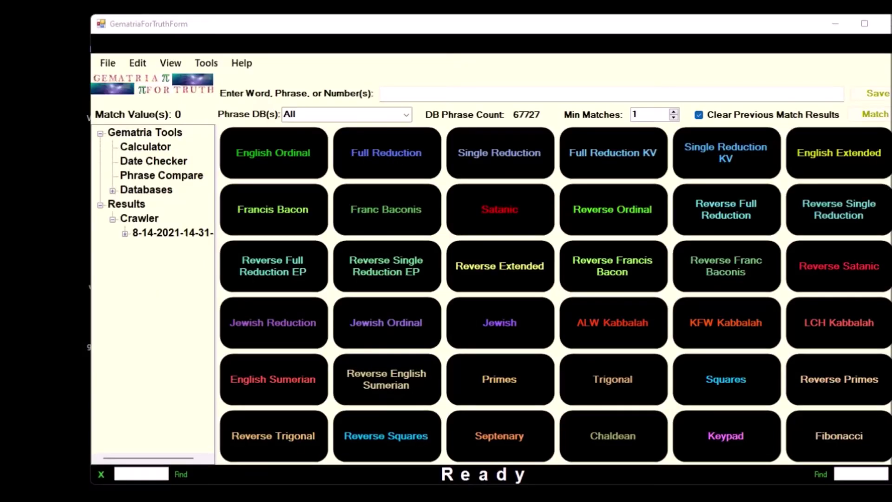
{"action": "left_click", "coordinate": [123, 192]}
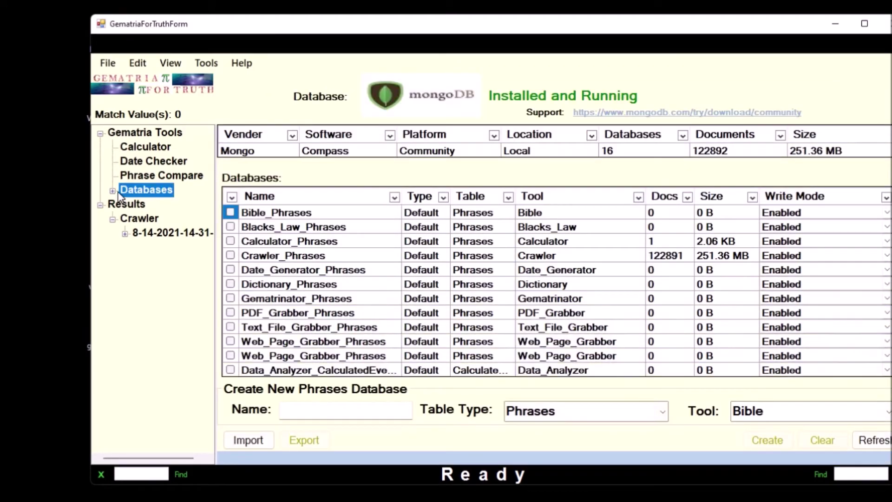
{"action": "left_click", "coordinate": [113, 191]}
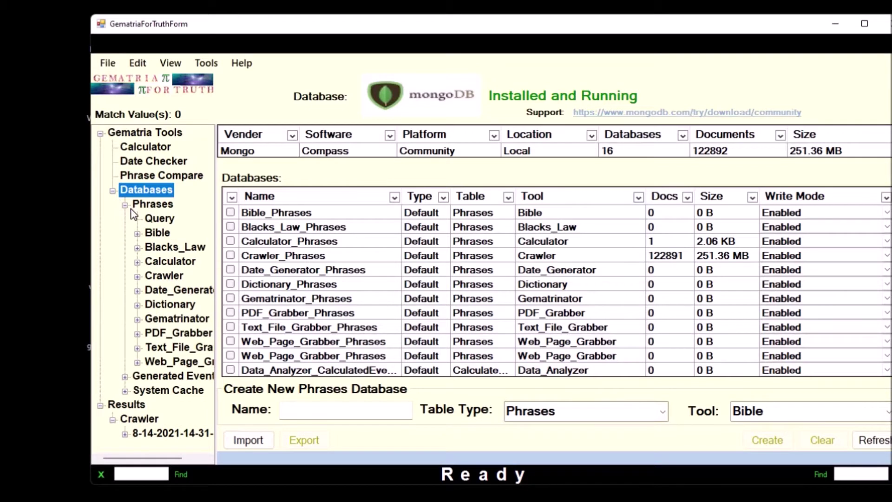
{"action": "left_click", "coordinate": [150, 203]}
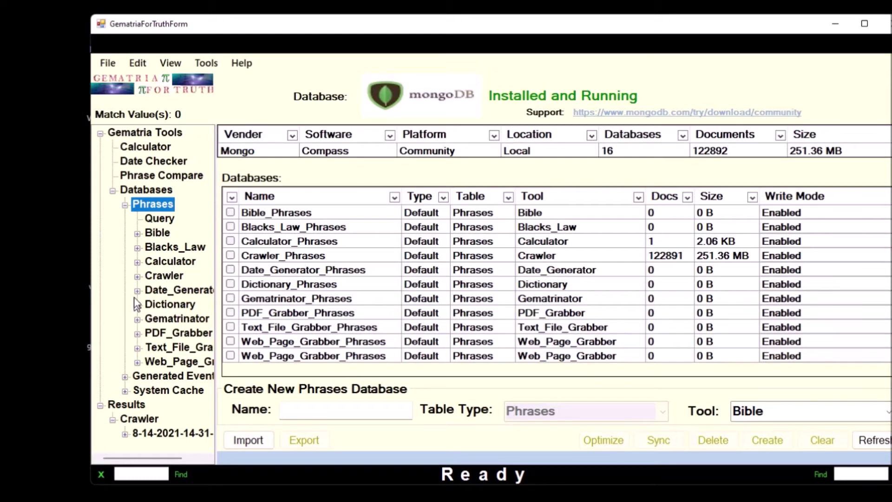
{"action": "left_click", "coordinate": [149, 278]}
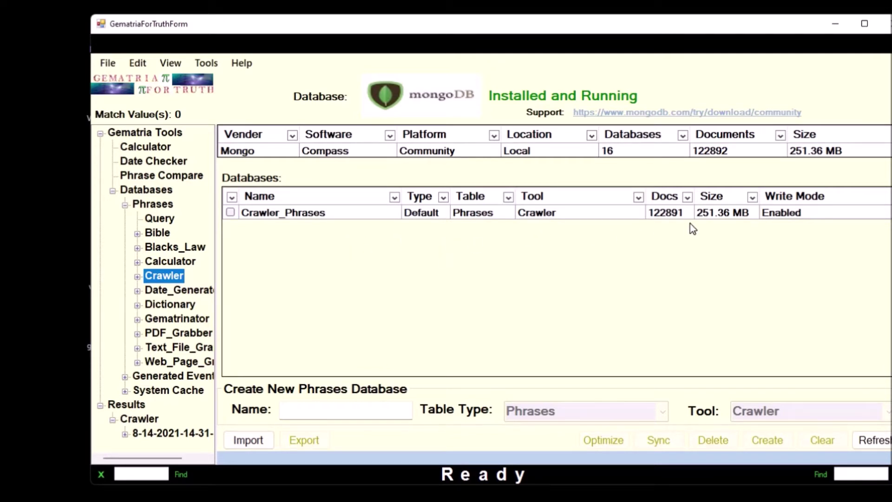
- Create a Crawler phrases database named Covid19 and agree to disable write mode for Crawler_Phrases
{"action": "left_click", "coordinate": [347, 410]}
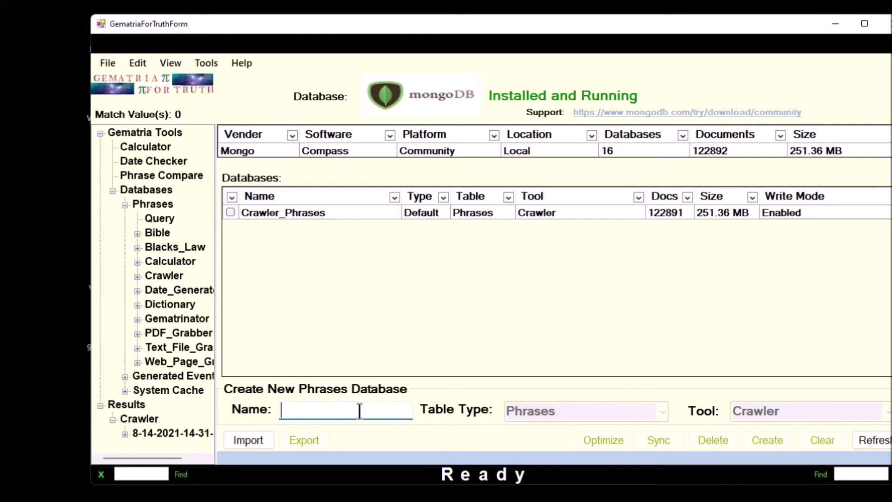
{"action": "type", "text": "P"}
{"action": "key", "text": "BackSpace"}
{"action": "type", "text": "Covid19"}
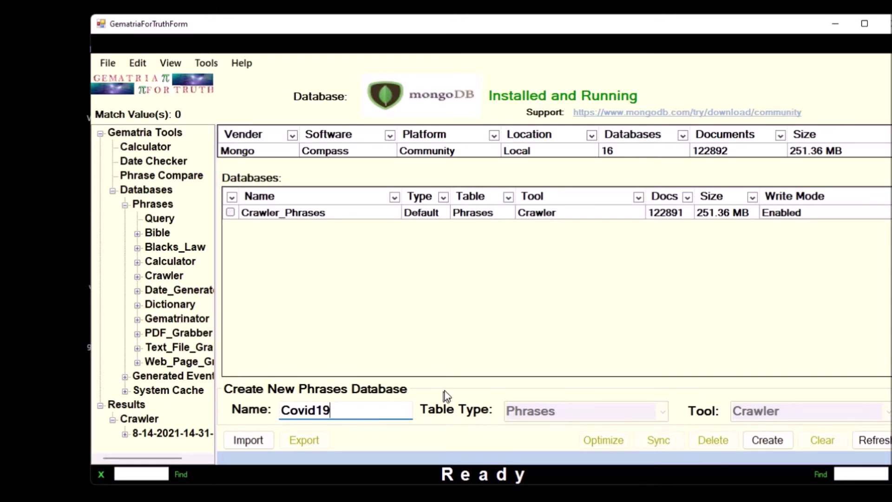
{"action": "left_click", "coordinate": [780, 442]}
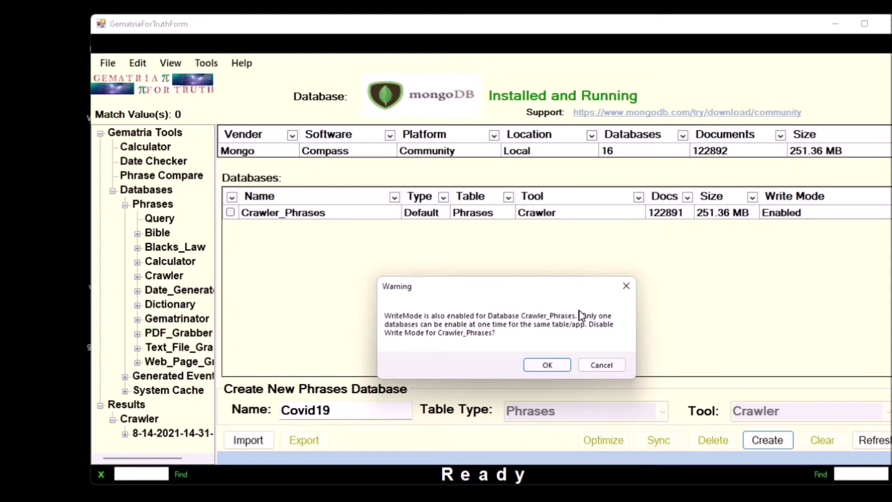
{"action": "left_click", "coordinate": [547, 367]}
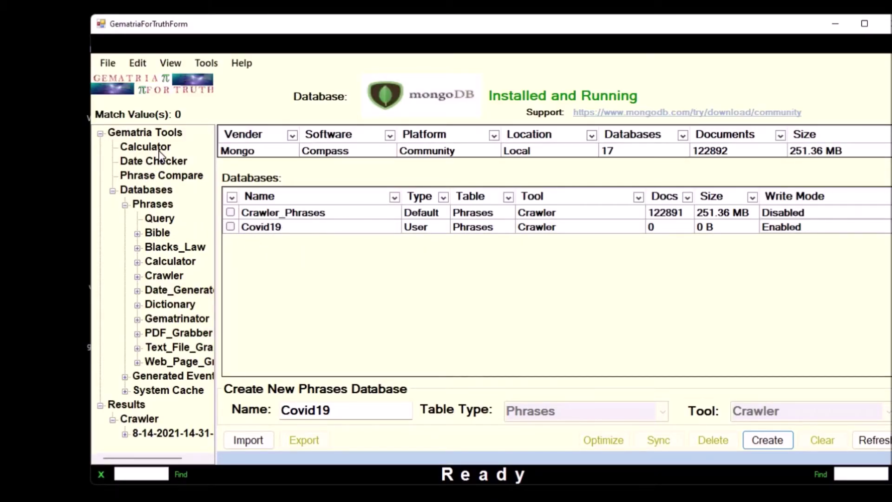
- Enable Database Building Mode in the Tools Preferences, apply the change and close the configuration
{"action": "left_click", "coordinate": [202, 69]}
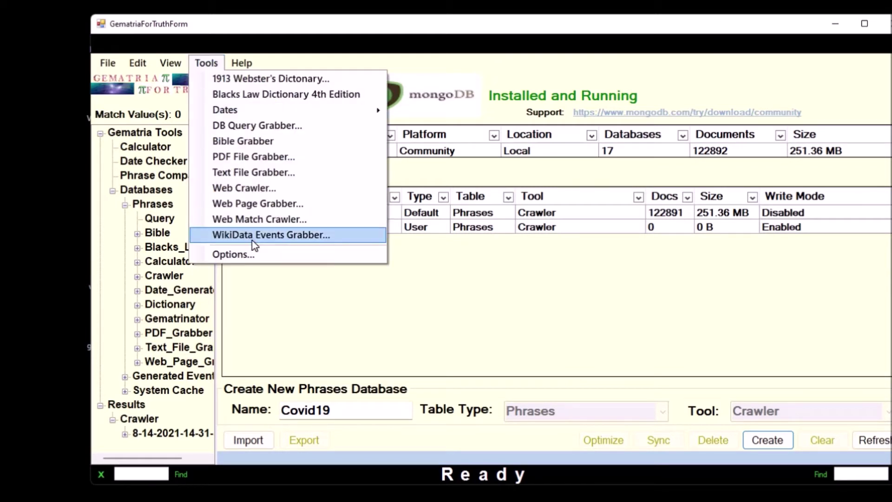
{"action": "left_click", "coordinate": [251, 258]}
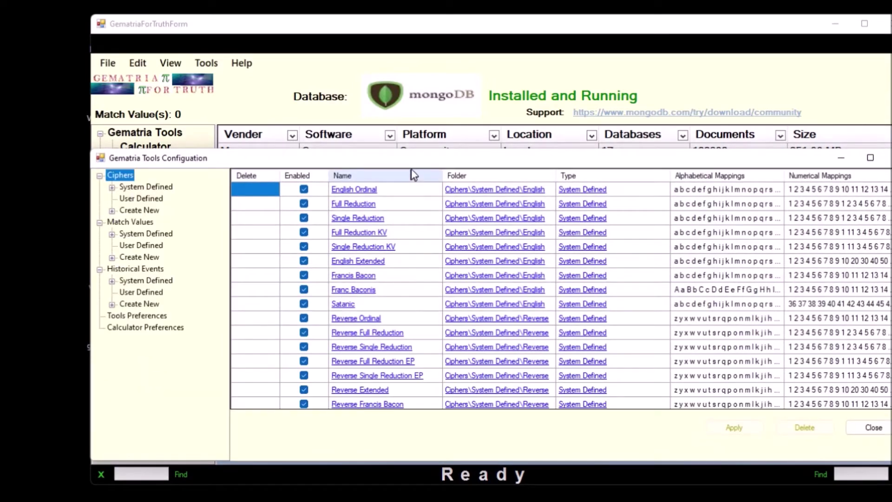
{"action": "left_click_drag", "start_coordinate": [421, 166], "coordinate": [425, 146]}
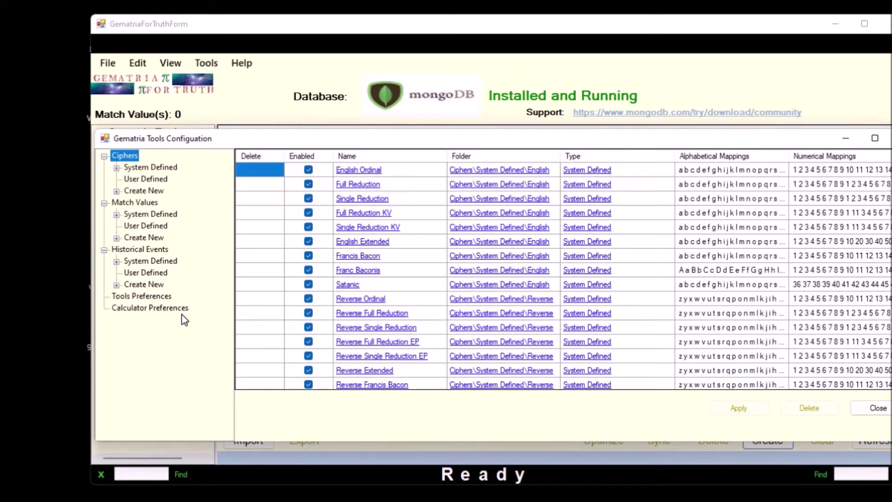
{"action": "left_click", "coordinate": [160, 307]}
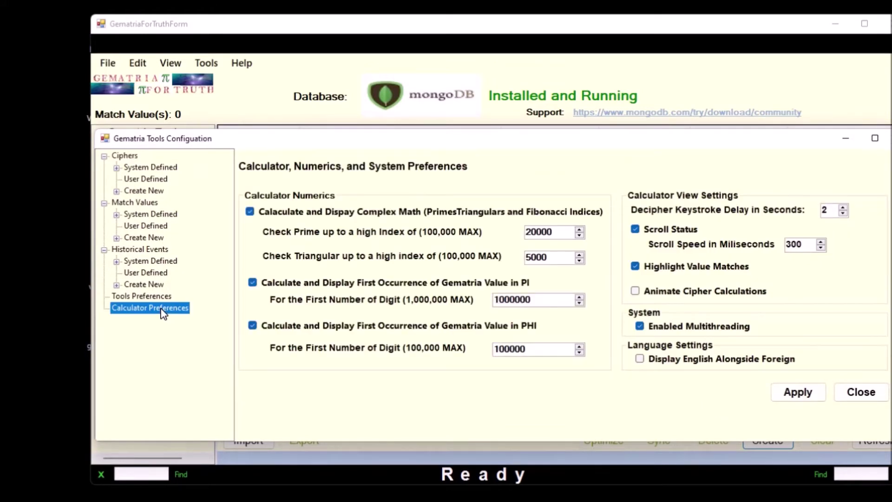
{"action": "left_click", "coordinate": [158, 297]}
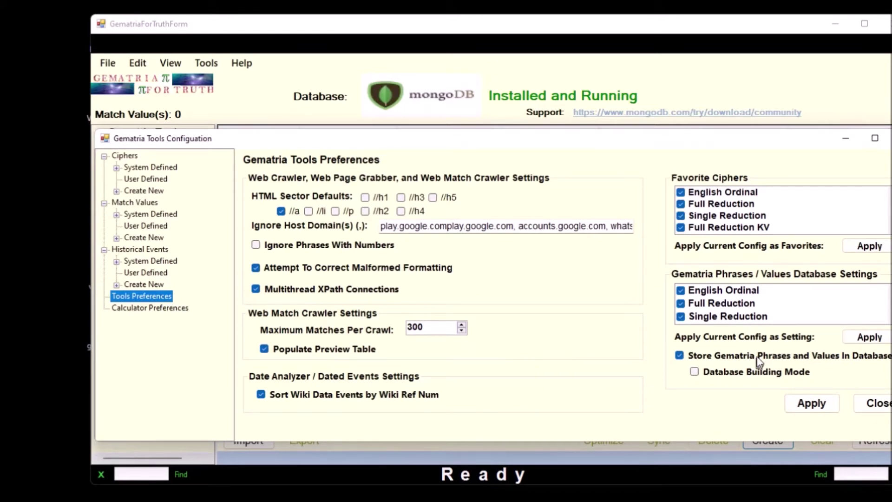
{"action": "left_click", "coordinate": [694, 372]}
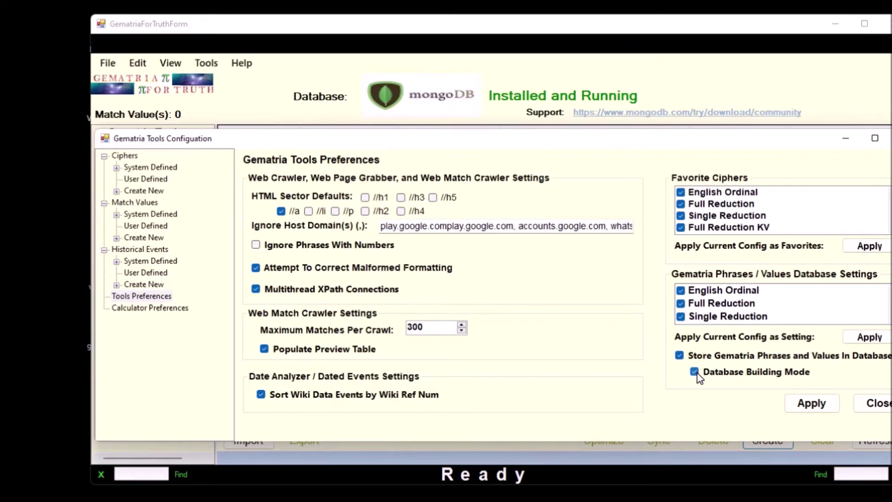
{"action": "left_click", "coordinate": [802, 408]}
{"action": "left_click", "coordinate": [865, 405]}
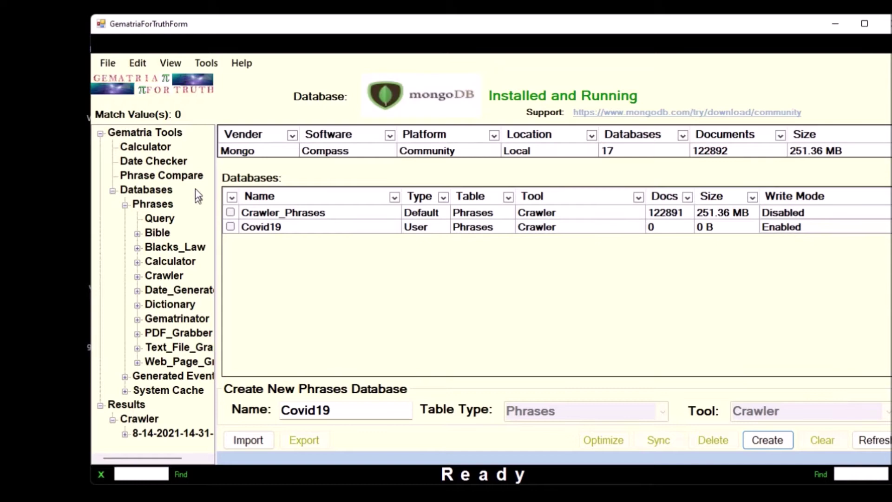
- Open the Web Crawler, switch to the Chrome browser and look up Wikipedia's "Coronavirus pandemic" article
{"action": "left_click", "coordinate": [200, 65]}
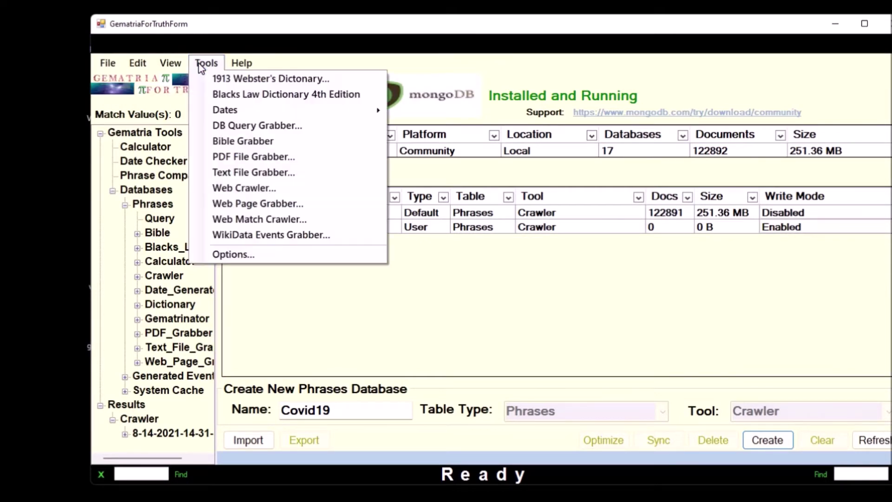
{"action": "left_click", "coordinate": [228, 188]}
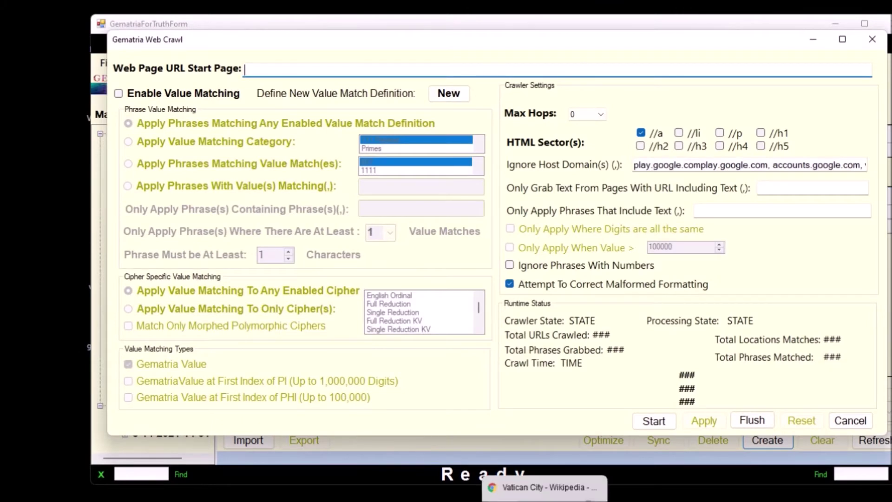
{"action": "left_click", "coordinate": [529, 483]}
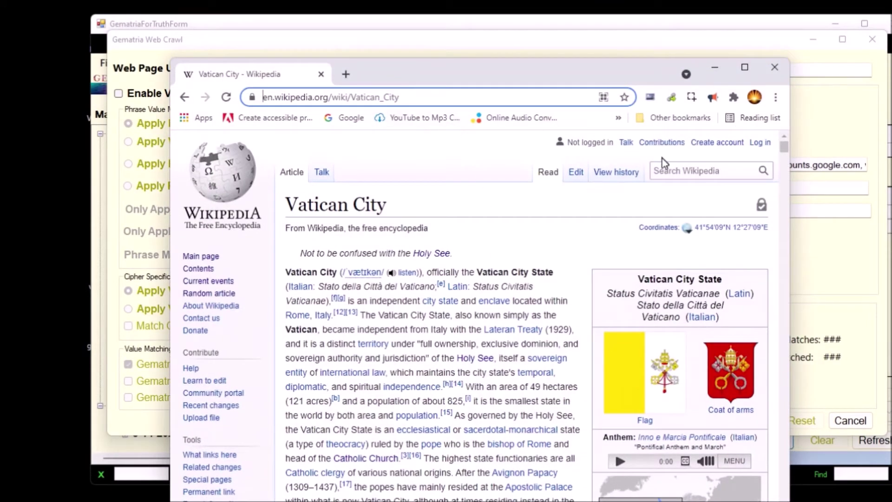
{"action": "left_click", "coordinate": [682, 171]}
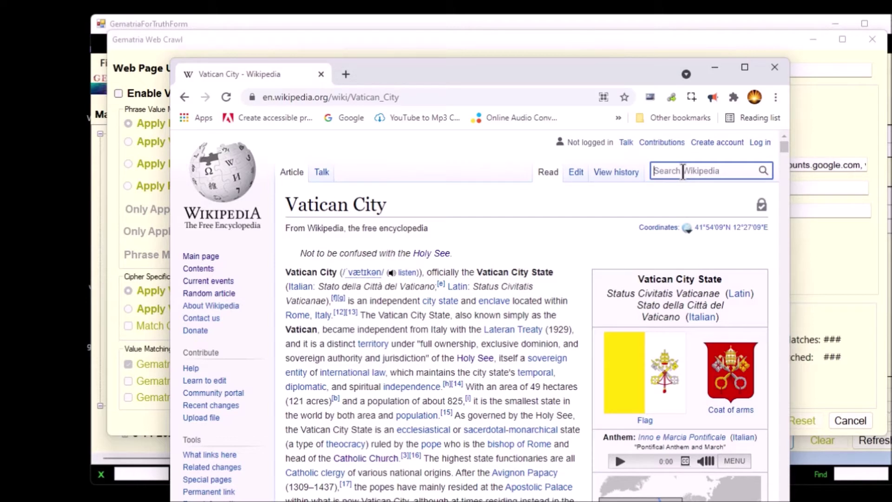
{"action": "type", "text": "cor"}
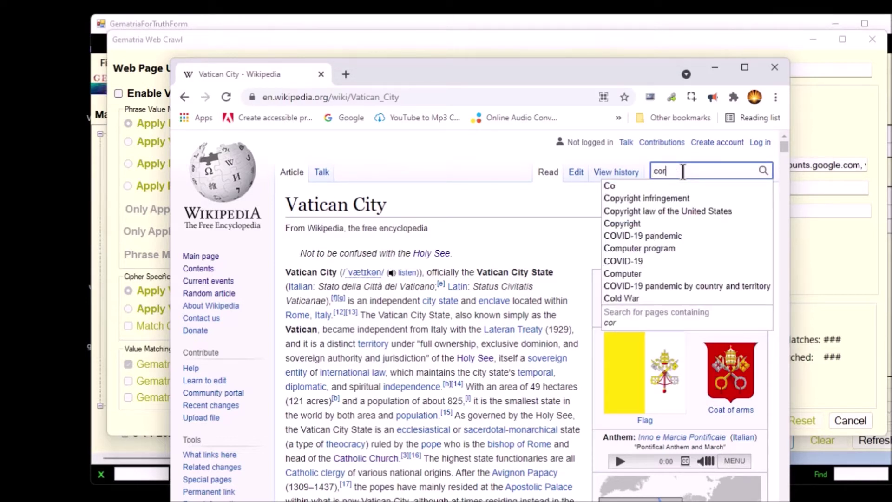
{"action": "type", "text": "o"}
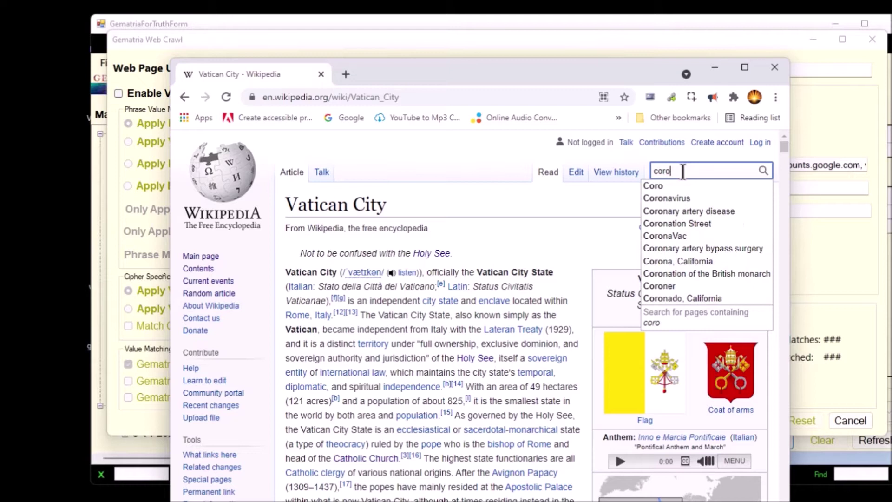
{"action": "key", "text": "Down"}
{"action": "key", "text": "Down"}
{"action": "type", "text": "pan"}
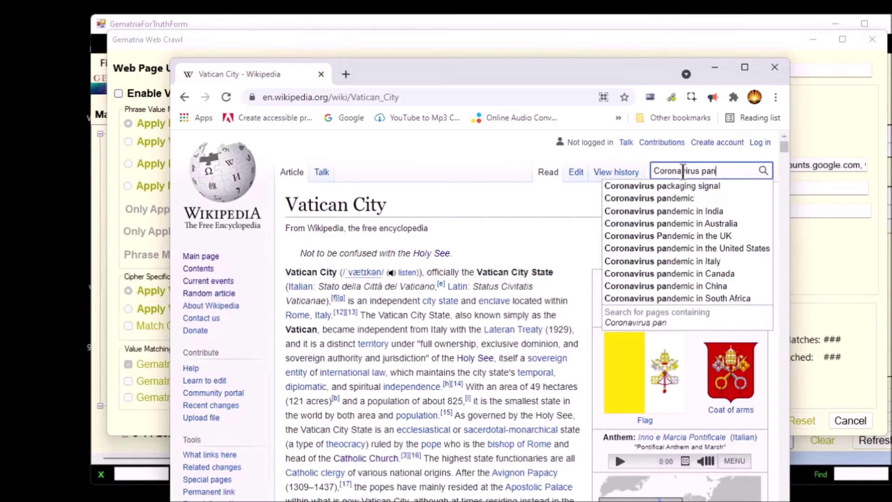
{"action": "key", "text": "Down"}
{"action": "key", "text": "Return"}
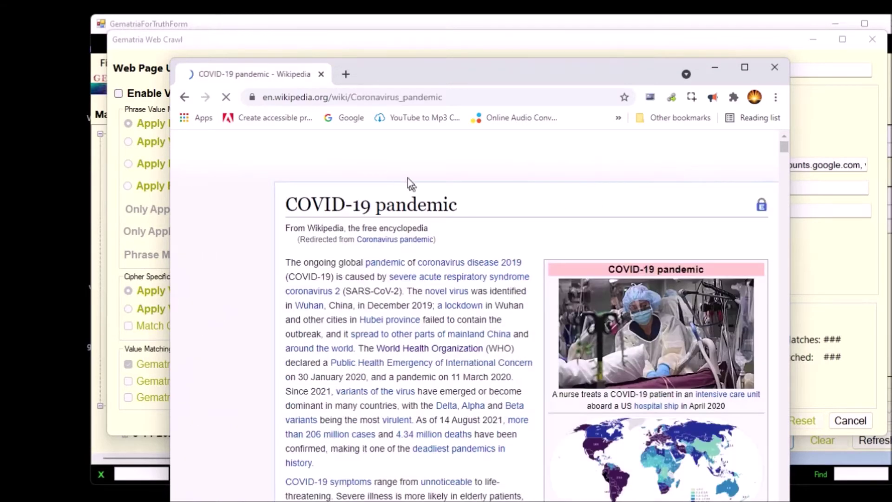
- Copy the COVID-19 pandemic article's URL into the web crawl's start page, followed by a comma
{"action": "left_click", "coordinate": [483, 97]}
{"action": "left_click", "coordinate": [528, 97]}
{"action": "left_click_drag", "start_coordinate": [534, 97], "coordinate": [224, 119]}
{"action": "right_click", "coordinate": [316, 104]}
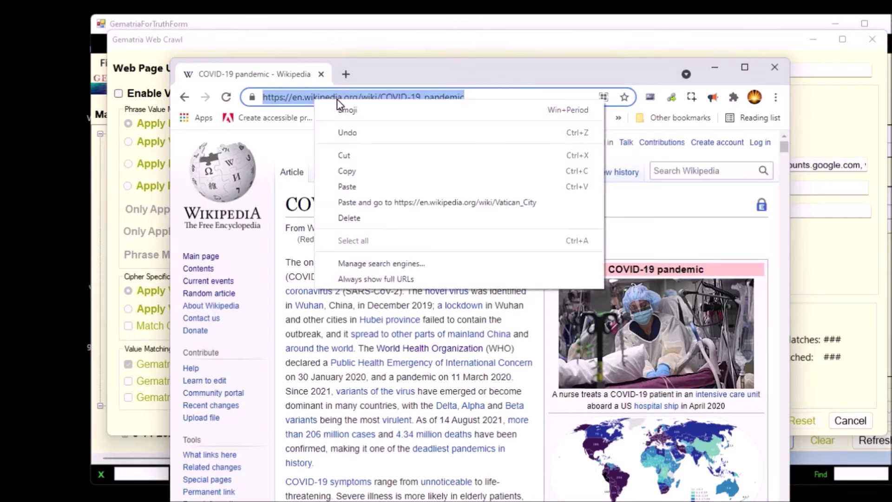
{"action": "left_click", "coordinate": [368, 172]}
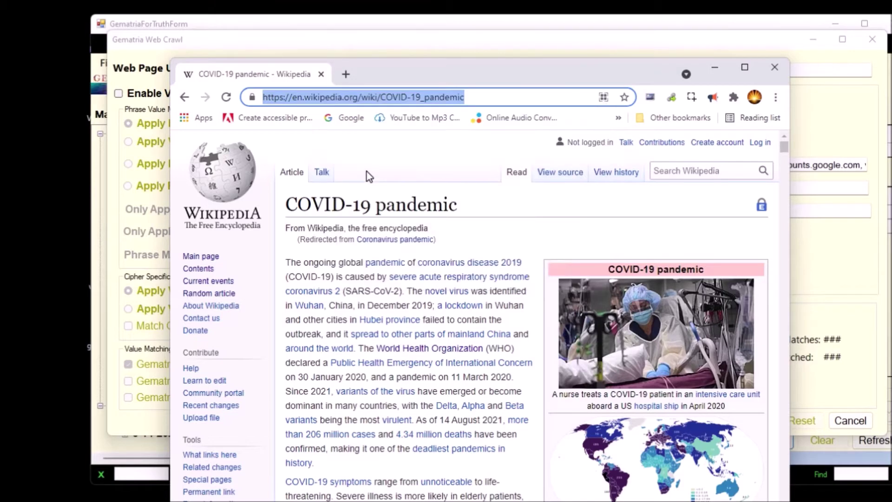
{"action": "left_click", "coordinate": [385, 47]}
{"action": "left_click", "coordinate": [390, 67]}
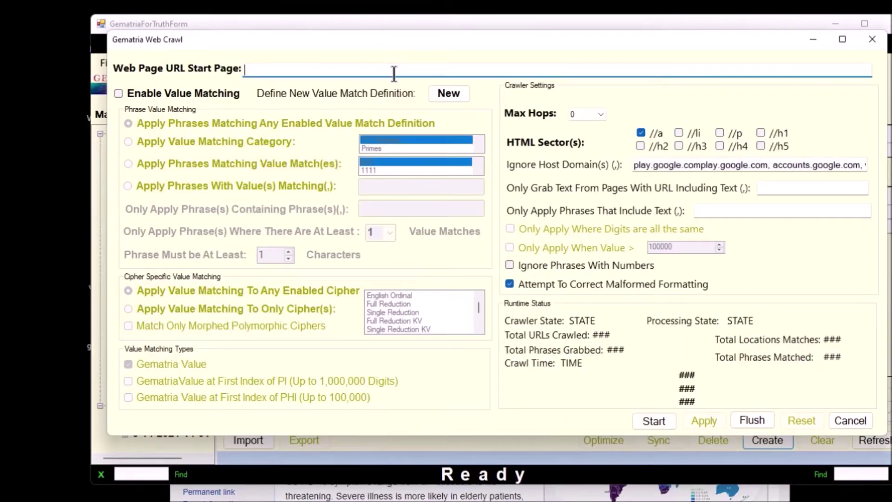
{"action": "right_click", "coordinate": [394, 74]}
{"action": "left_click", "coordinate": [412, 128]}
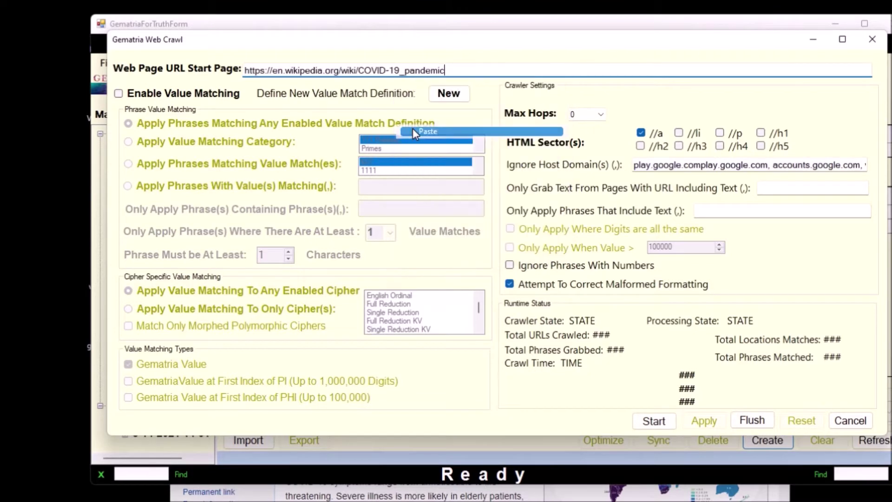
{"action": "type", "text": ","}
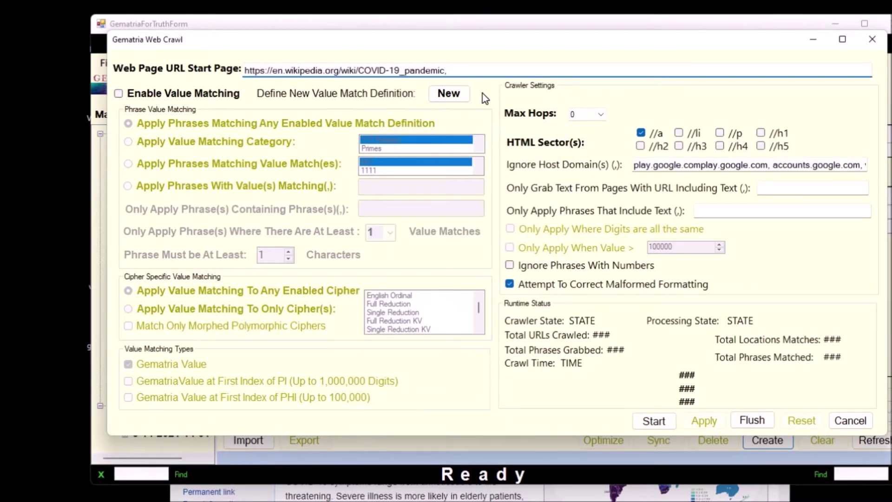
- Switch to the Chrome browser, search Wikipedia for "covid" and open the suggested COVID-19 article
{"action": "key", "text": "alt+Tab"}
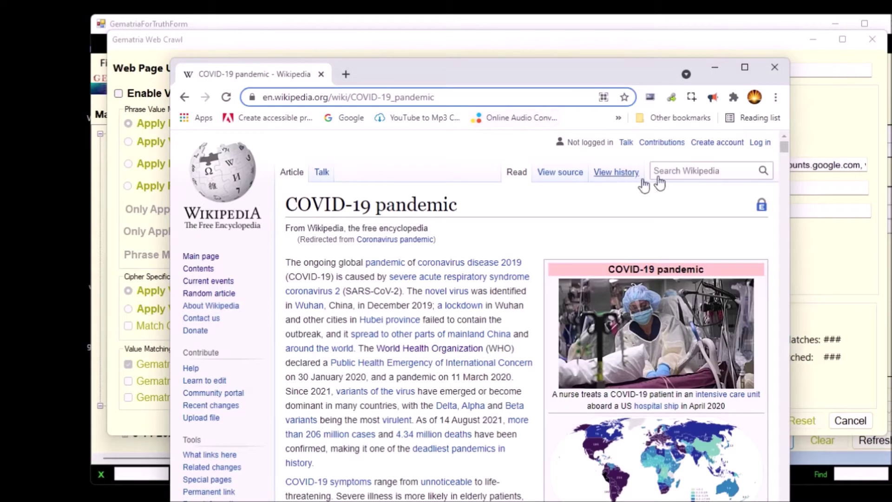
{"action": "left_click", "coordinate": [693, 175]}
{"action": "type", "text": "c"}
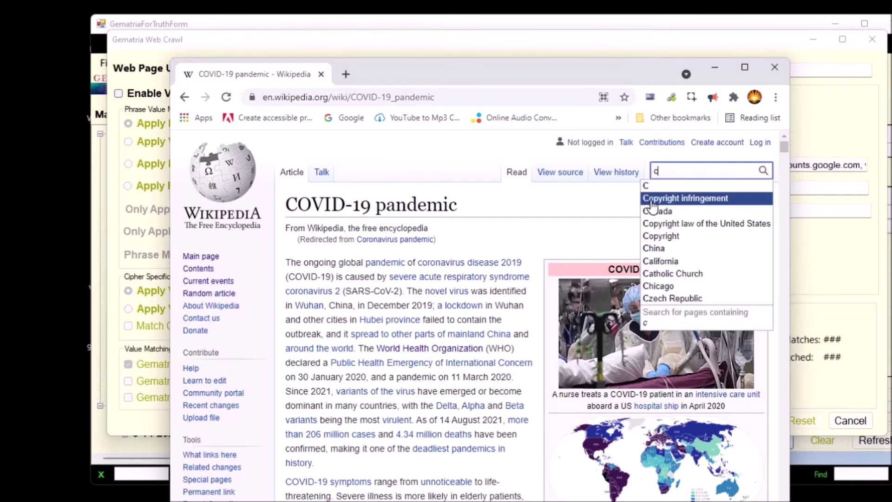
{"action": "type", "text": "ovid"}
{"action": "key", "text": "Up"}
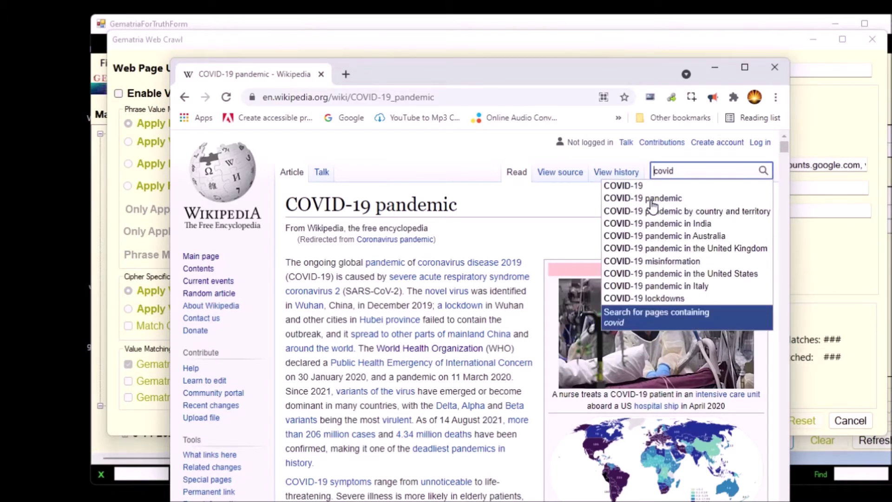
{"action": "key", "text": "Up"}
{"action": "key", "text": "Up"}
{"action": "key", "text": "Up"}
{"action": "key", "text": "Up"}
{"action": "key", "text": "Up"}
{"action": "key", "text": "Up"}
{"action": "key", "text": "Up"}
{"action": "key", "text": "Up"}
{"action": "key", "text": "Up"}
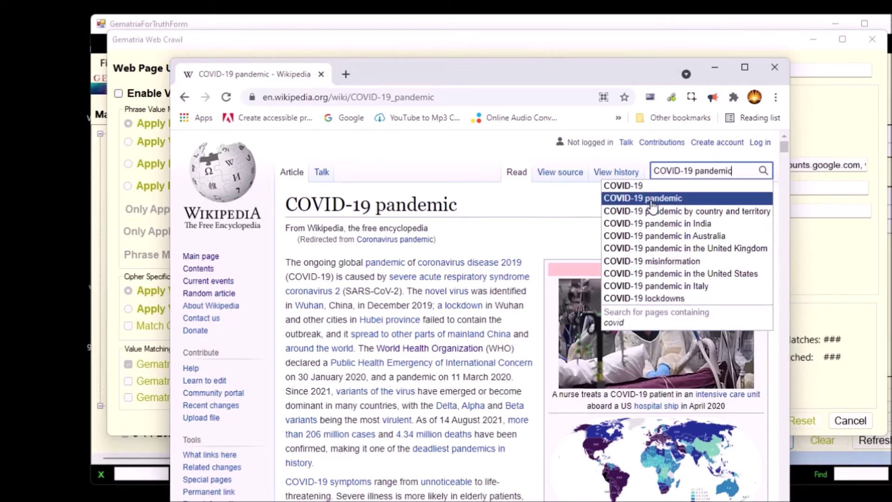
{"action": "key", "text": "Up"}
{"action": "key", "text": "Return"}
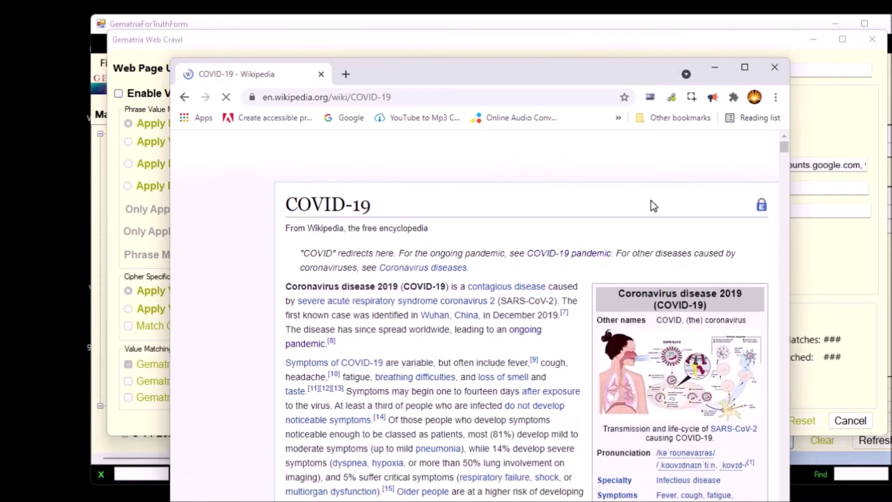
- Copy the COVID-19 article's URL and append it to the web crawl's start page list, followed by a comma
{"action": "left_click", "coordinate": [494, 89]}
{"action": "left_click", "coordinate": [486, 94]}
{"action": "key", "text": "ctrl+a"}
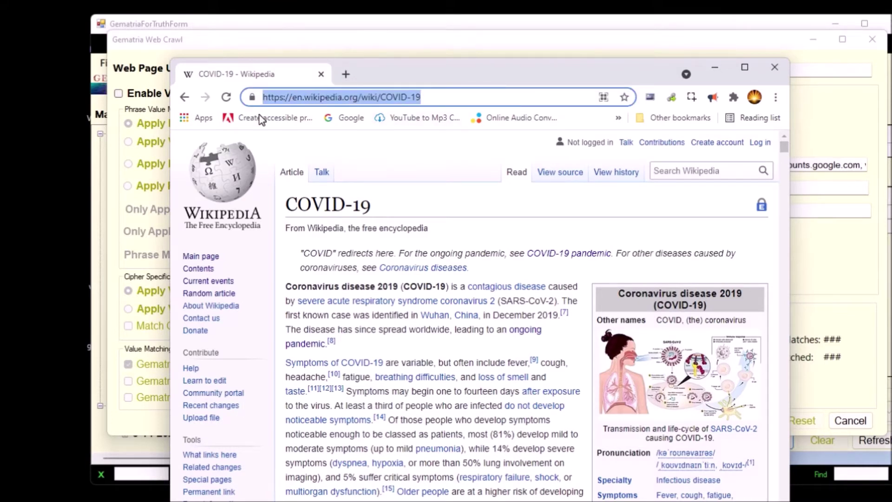
{"action": "right_click", "coordinate": [377, 97]}
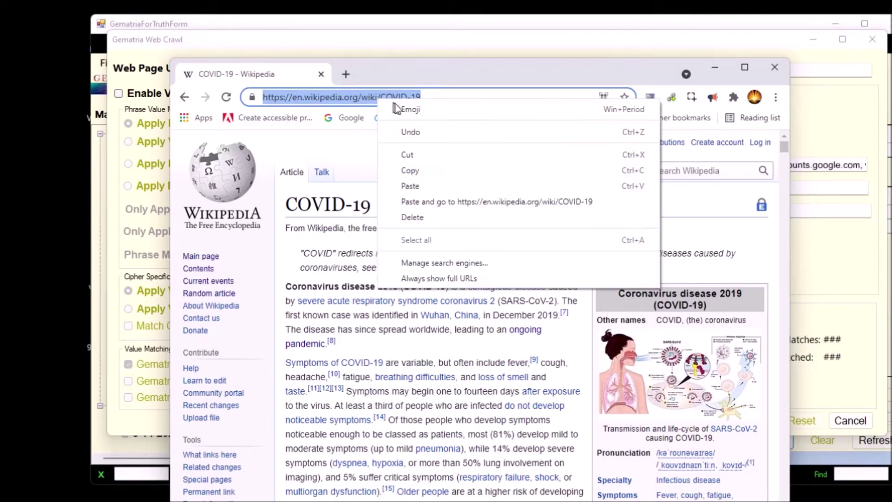
{"action": "left_click", "coordinate": [409, 170]}
{"action": "left_click", "coordinate": [409, 38]}
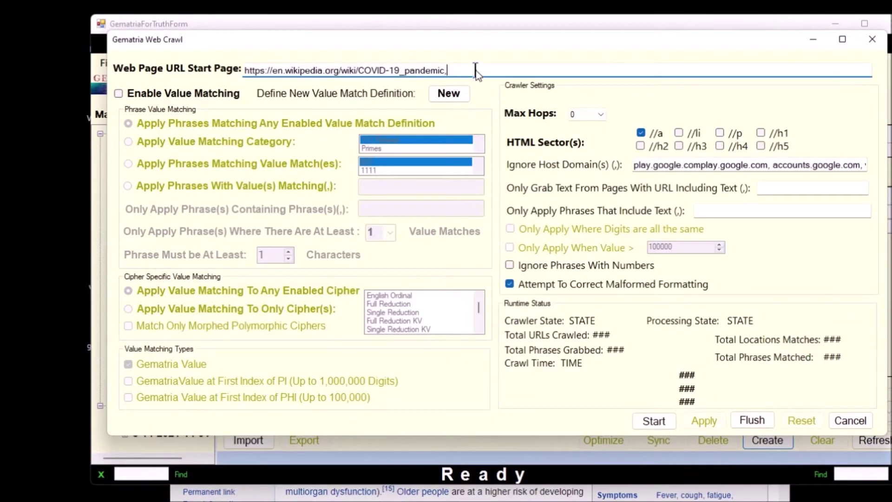
{"action": "right_click", "coordinate": [474, 71]}
{"action": "left_click", "coordinate": [509, 127]}
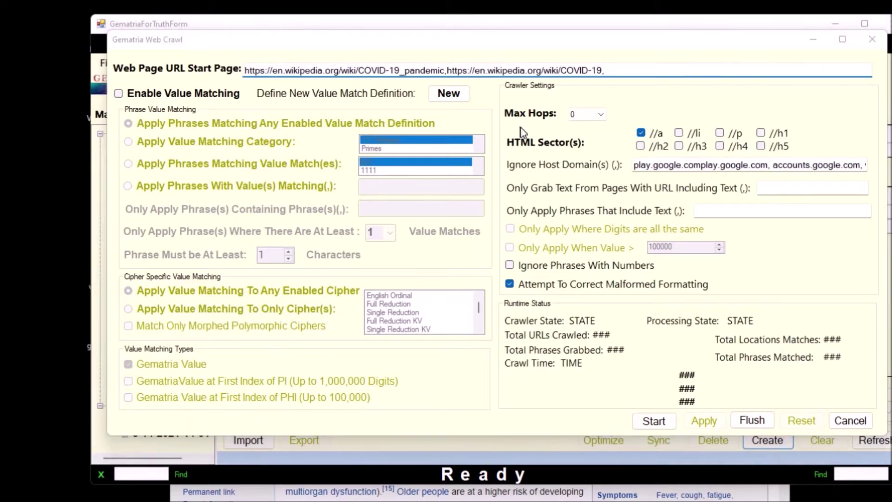
- Return to Wikipedia in Chrome, search for "covid-19 vacc" and open the COVID-19 vaccine article
{"action": "key", "text": "alt+Tab"}
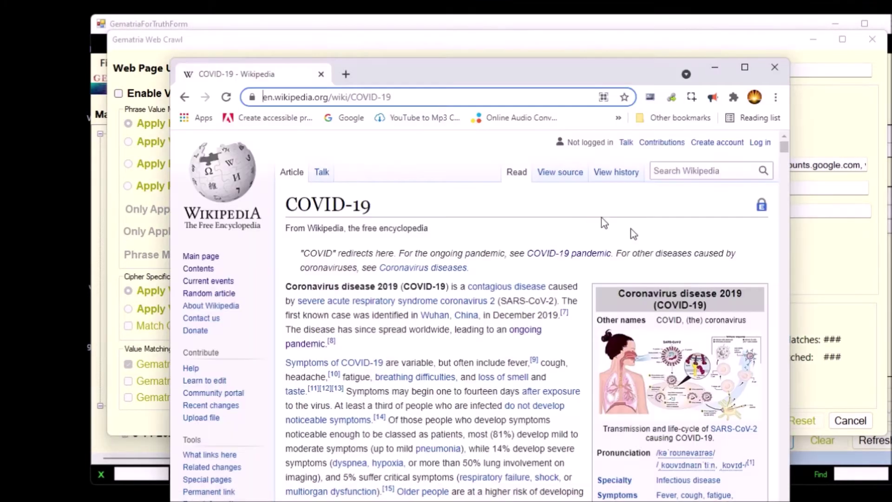
{"action": "left_click", "coordinate": [675, 170]}
{"action": "type", "text": "co"}
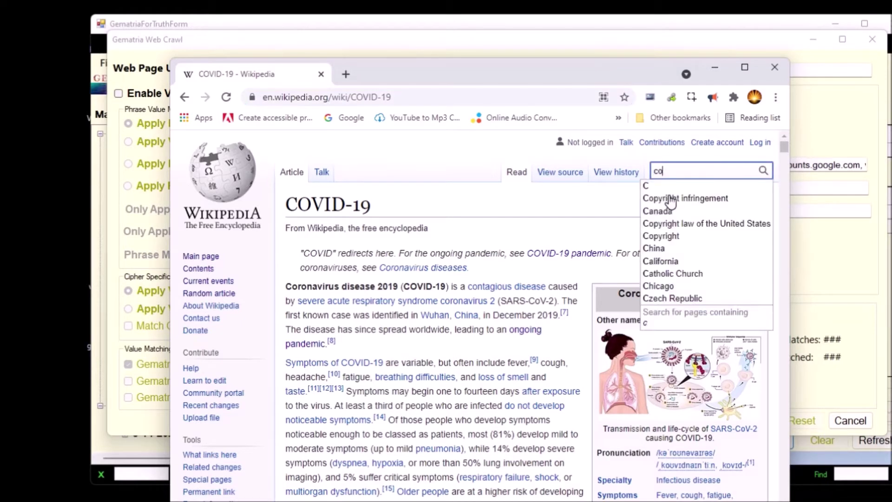
{"action": "type", "text": "vid-19"}
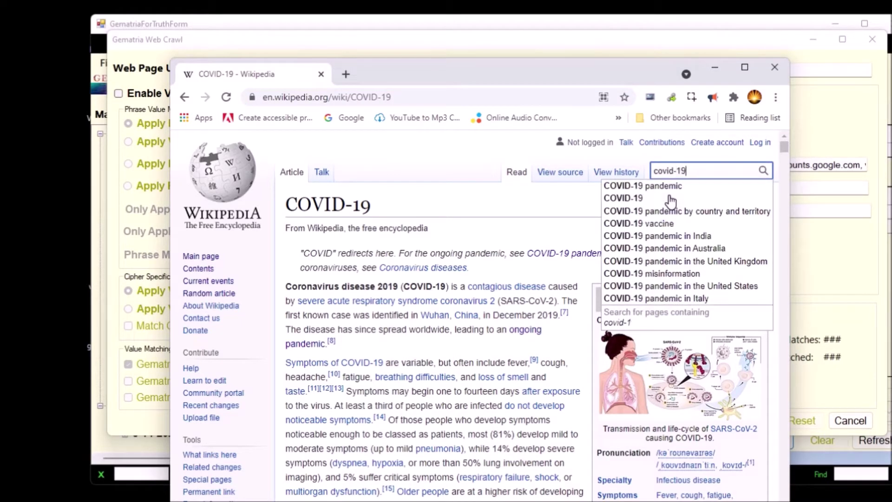
{"action": "type", "text": " vac"}
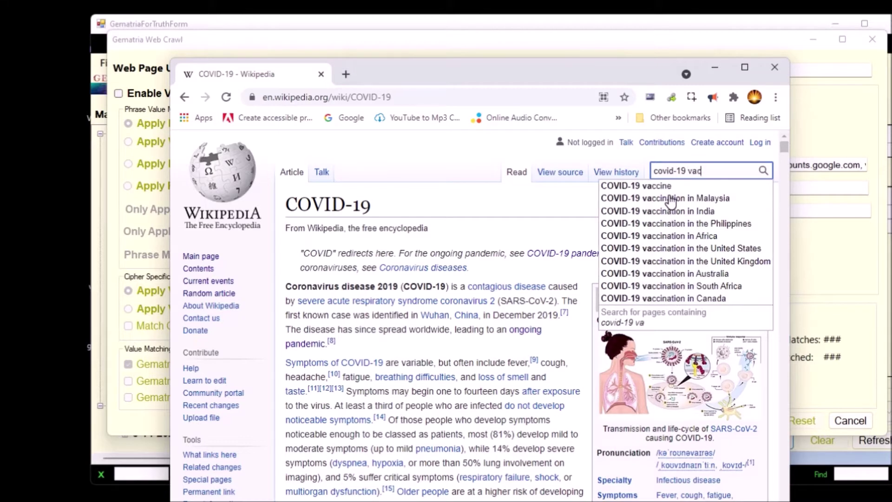
{"action": "type", "text": "c"}
{"action": "key", "text": "Up"}
{"action": "key", "text": "Up"}
{"action": "key", "text": "Up"}
{"action": "key", "text": "Up"}
{"action": "key", "text": "Up"}
{"action": "key", "text": "Up"}
{"action": "key", "text": "Up"}
{"action": "key", "text": "Up"}
{"action": "key", "text": "Up"}
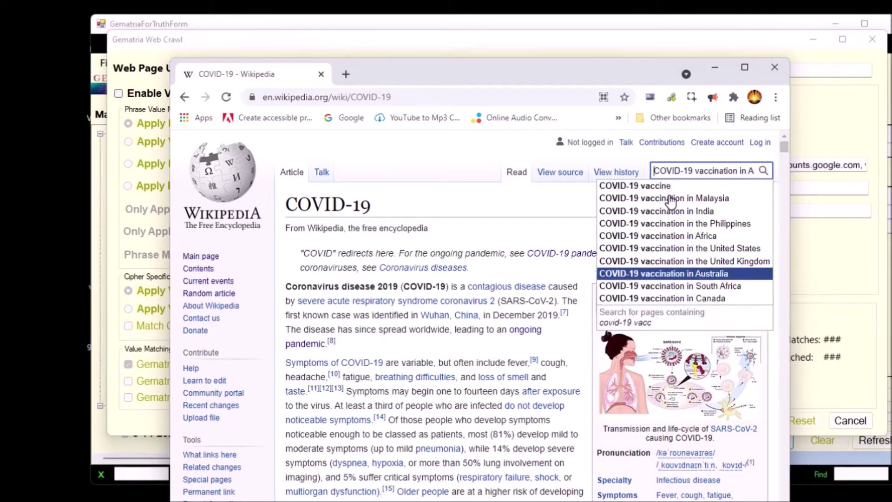
{"action": "key", "text": "Up"}
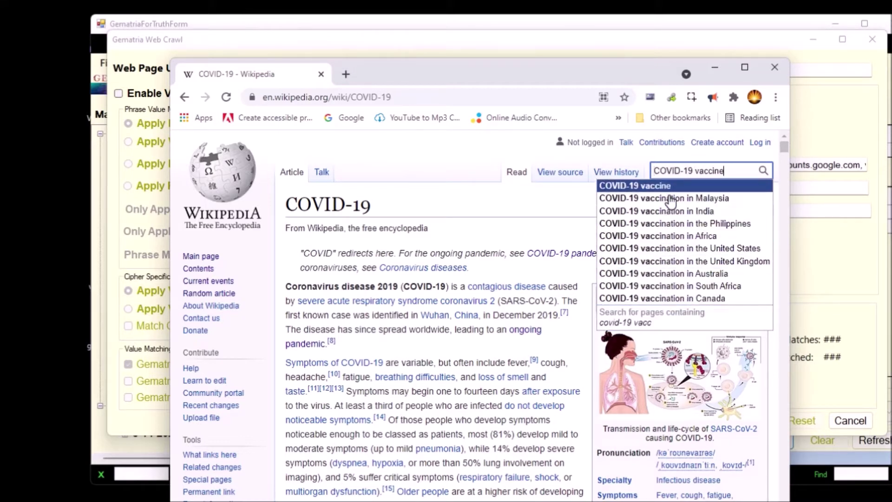
{"action": "key", "text": "Return"}
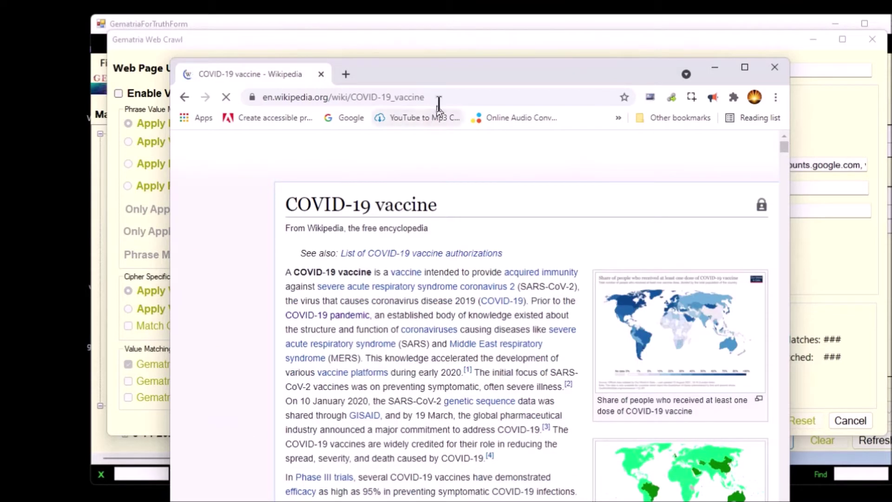
- Copy the COVID-19 vaccine article's URL and append it as the last address in the web crawl's start page list
{"action": "left_click", "coordinate": [458, 96]}
{"action": "left_click", "coordinate": [494, 96]}
{"action": "left_click_drag", "start_coordinate": [471, 96], "coordinate": [245, 130]}
{"action": "right_click", "coordinate": [390, 99]}
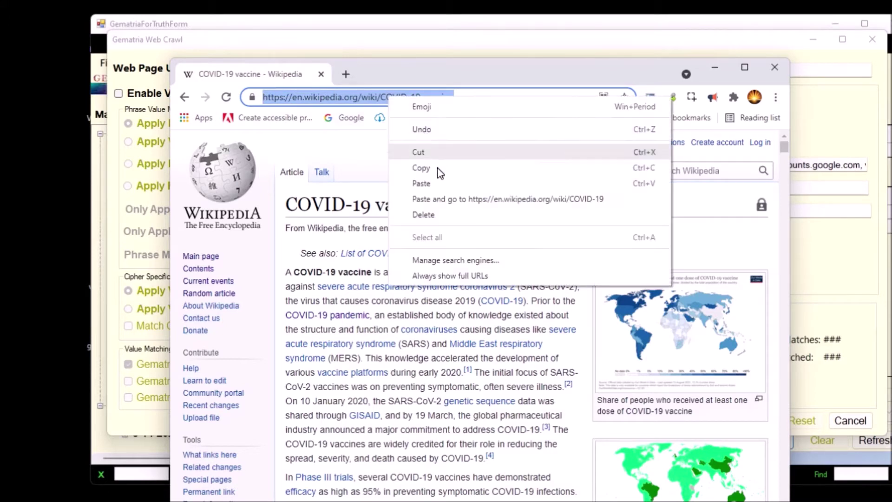
{"action": "left_click", "coordinate": [439, 168]}
{"action": "left_click", "coordinate": [474, 40]}
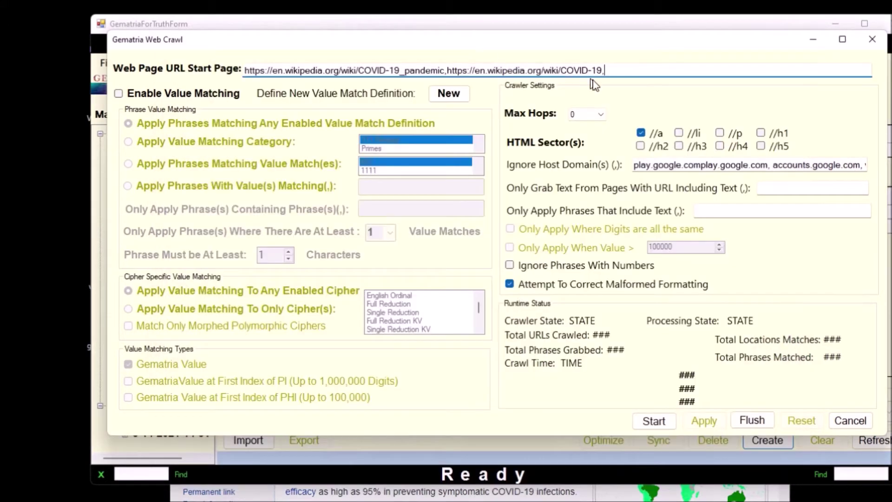
{"action": "right_click", "coordinate": [645, 72]}
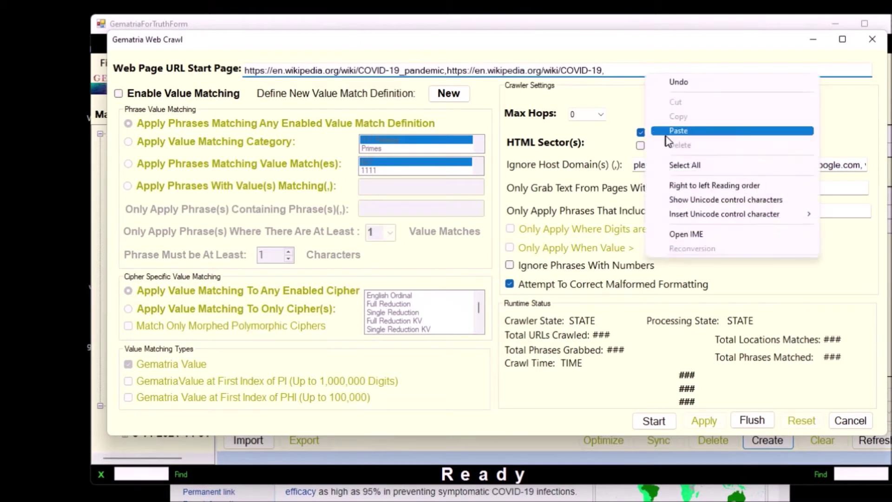
{"action": "left_click", "coordinate": [680, 132]}
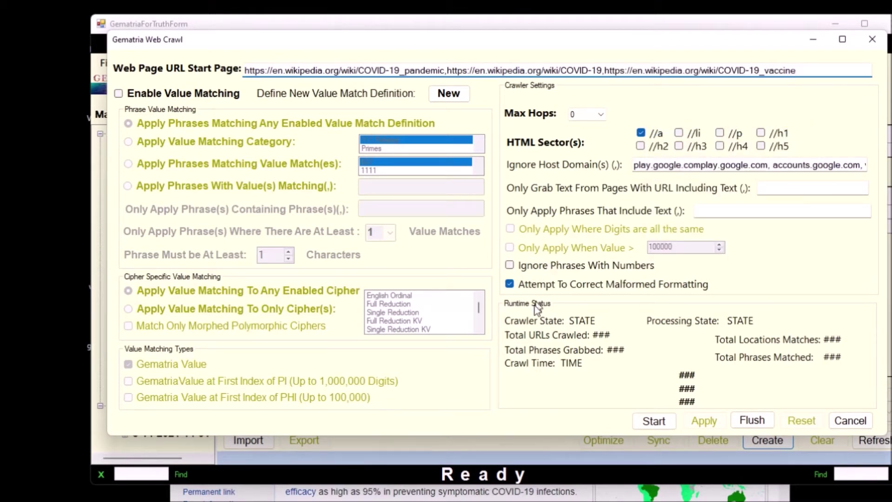
- Set the crawler to ignore phrases with numbers and leave value matching disabled
{"action": "left_click", "coordinate": [534, 268]}
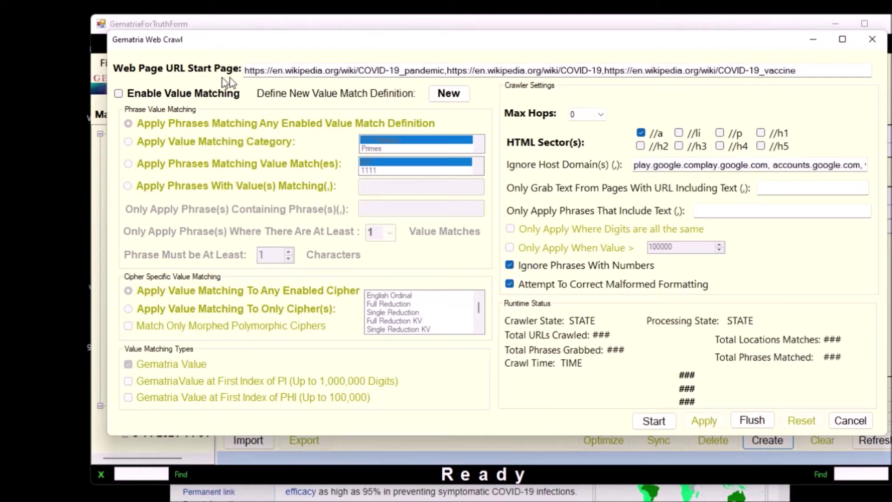
{"action": "left_click", "coordinate": [138, 97]}
{"action": "left_click", "coordinate": [139, 97]}
{"action": "left_click", "coordinate": [134, 96]}
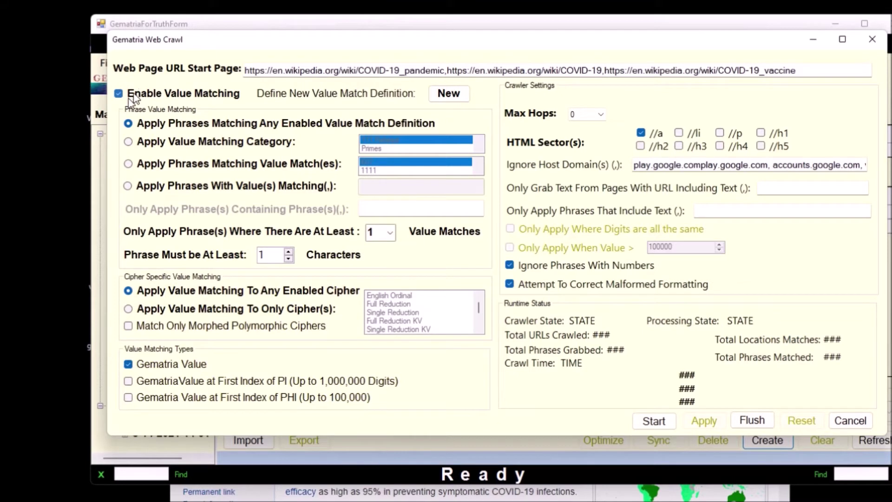
{"action": "left_click", "coordinate": [158, 98]}
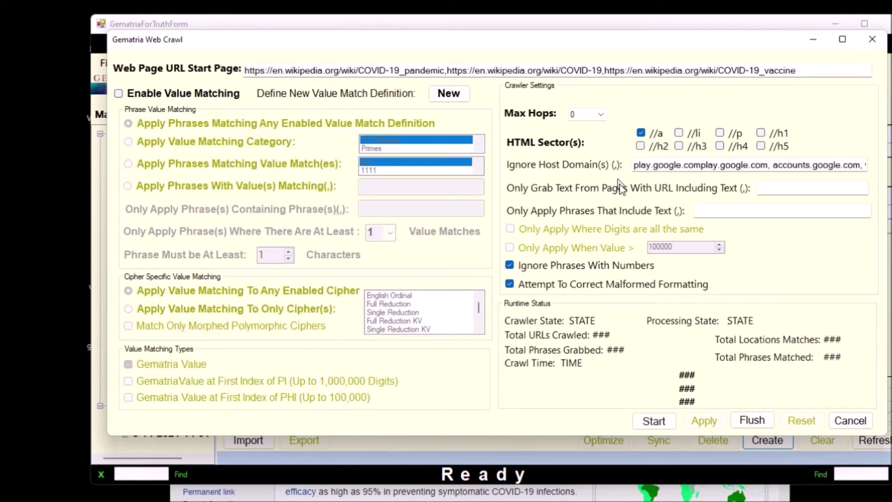
- Run the crawl on the three COVID articles, stop it after about five minutes and apply the result
{"action": "left_click", "coordinate": [654, 421]}
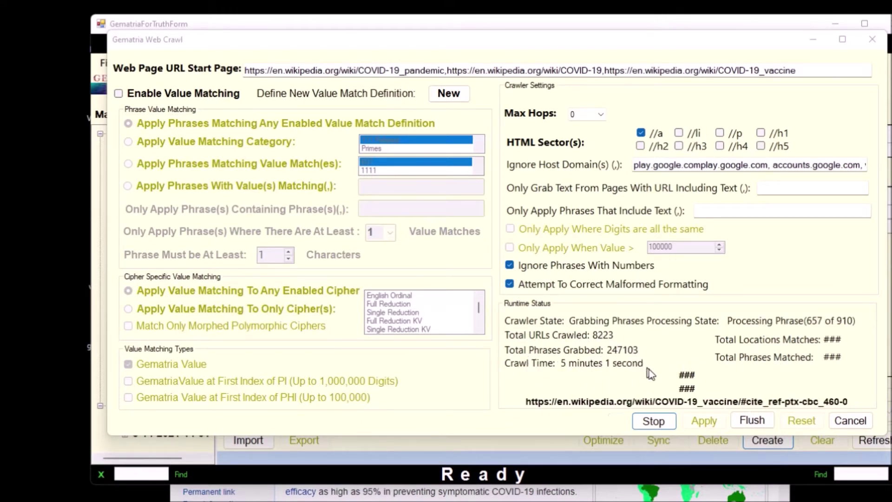
{"action": "left_click", "coordinate": [651, 425]}
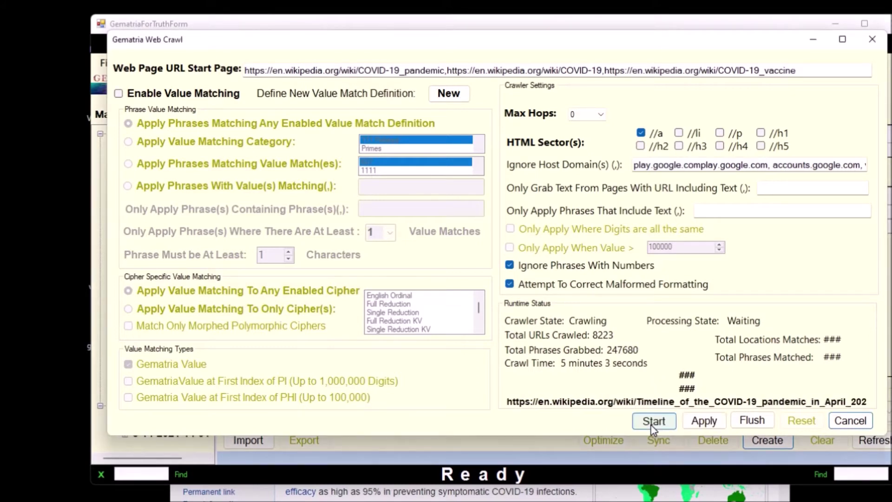
{"action": "left_click", "coordinate": [701, 420]}
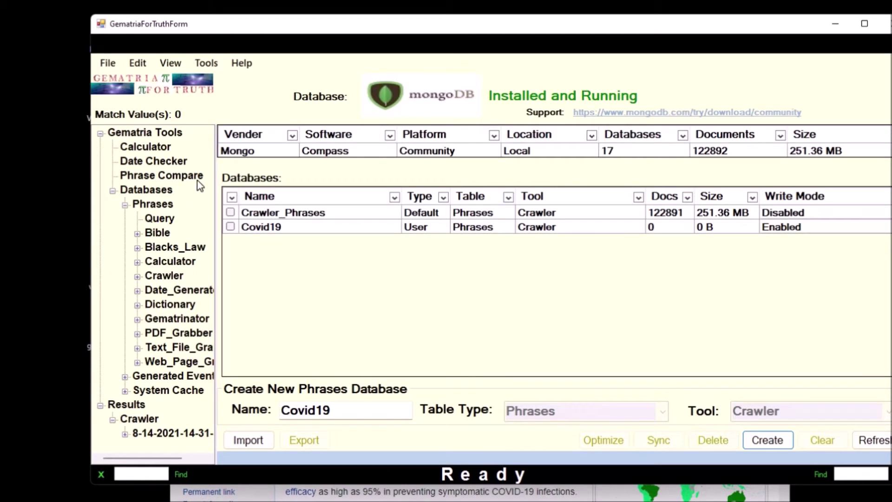
- Refresh the Crawler phrases database list and check the document count and write mode of Covid19
{"action": "left_click", "coordinate": [878, 442]}
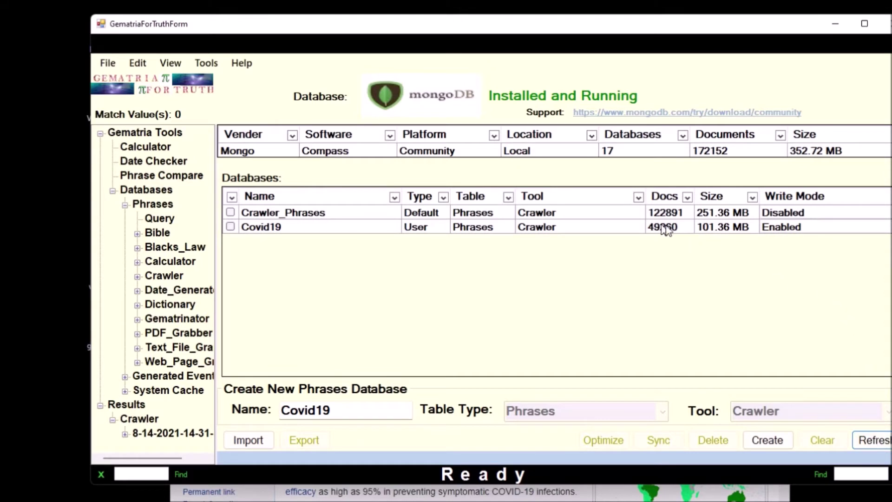
{"action": "mouse_move", "coordinate": [675, 234]}
{"action": "left_mouse_down"}
{"action": "mouse_move", "coordinate": [647, 230]}
{"action": "mouse_move", "coordinate": [667, 231]}
{"action": "left_mouse_up"}
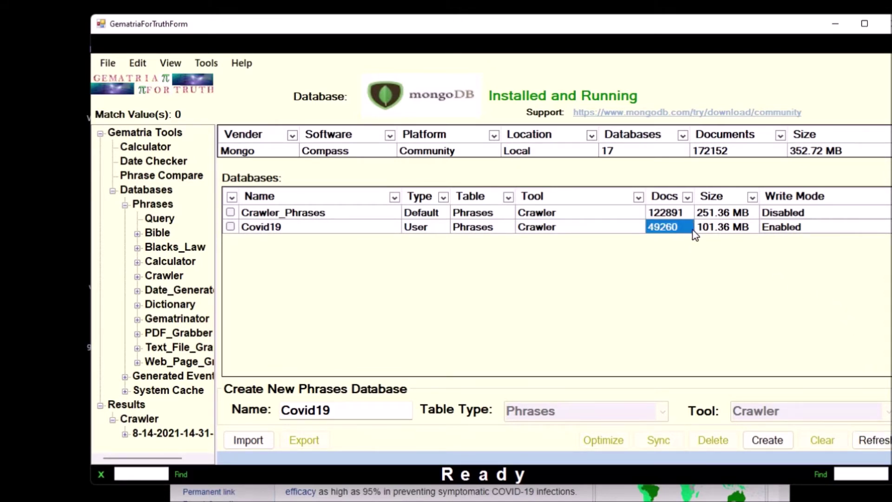
{"action": "left_click", "coordinate": [776, 235]}
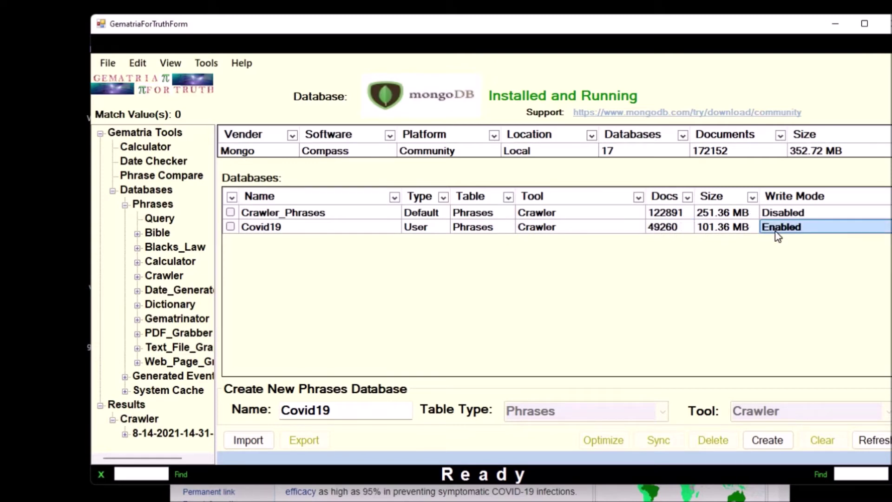
{"action": "left_click", "coordinate": [670, 231]}
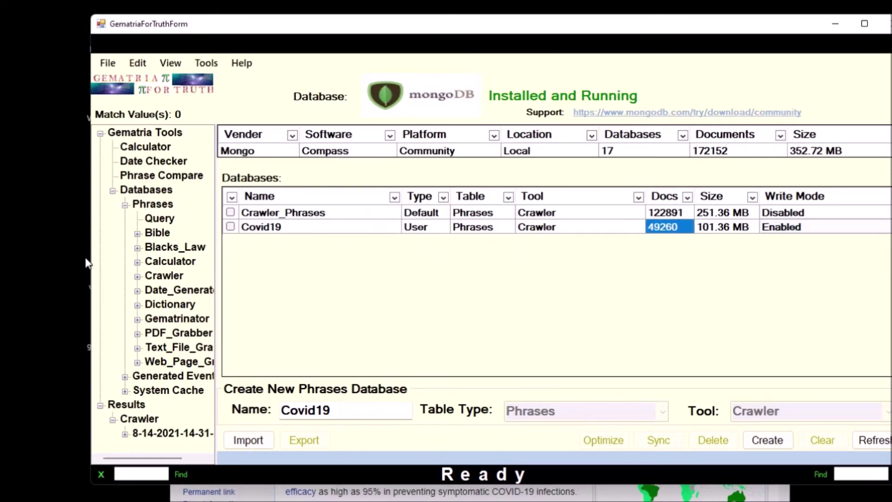
- Rerun the phrase database query for match value 666 and look through the returned phrases
{"action": "left_click", "coordinate": [159, 219]}
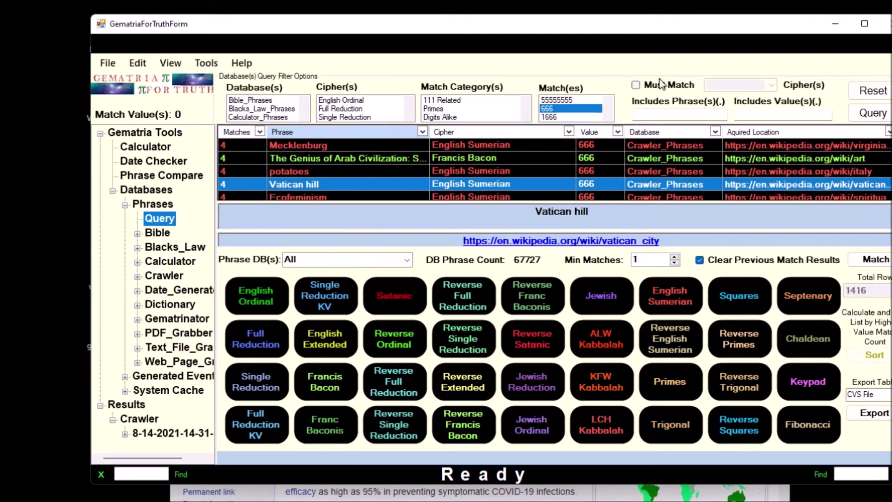
{"action": "left_click", "coordinate": [880, 116]}
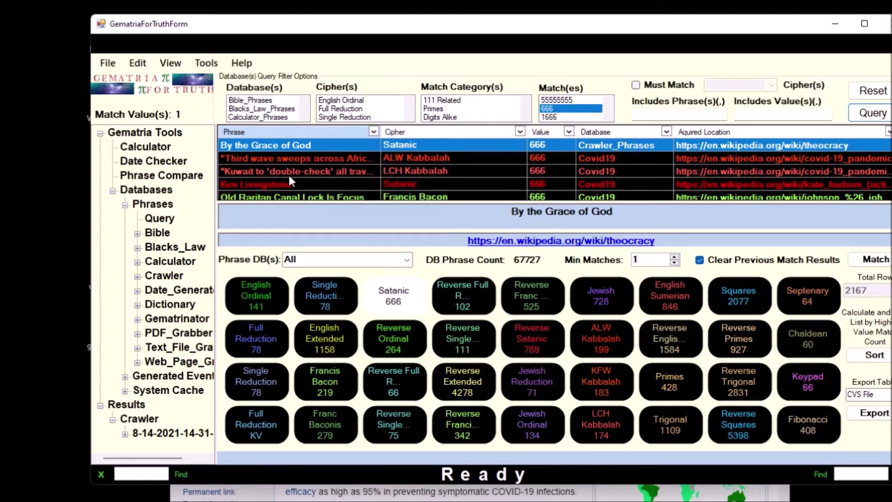
{"action": "scroll", "coordinate": [289, 174], "scroll_direction": "down", "scroll_amount": 3}
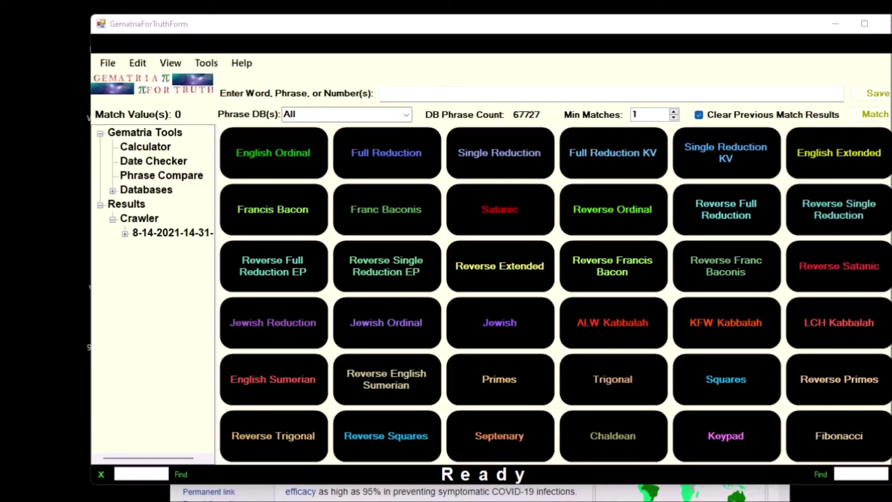
- Display the overview of all phrases databases and select the Bible_Phrases entry
{"action": "left_click", "coordinate": [112, 190]}
{"action": "left_click", "coordinate": [151, 205]}
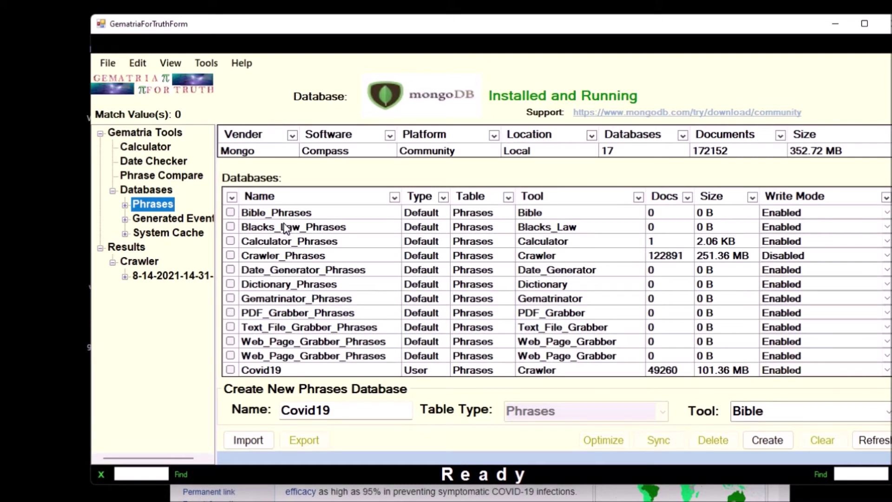
{"action": "left_click", "coordinate": [269, 215]}
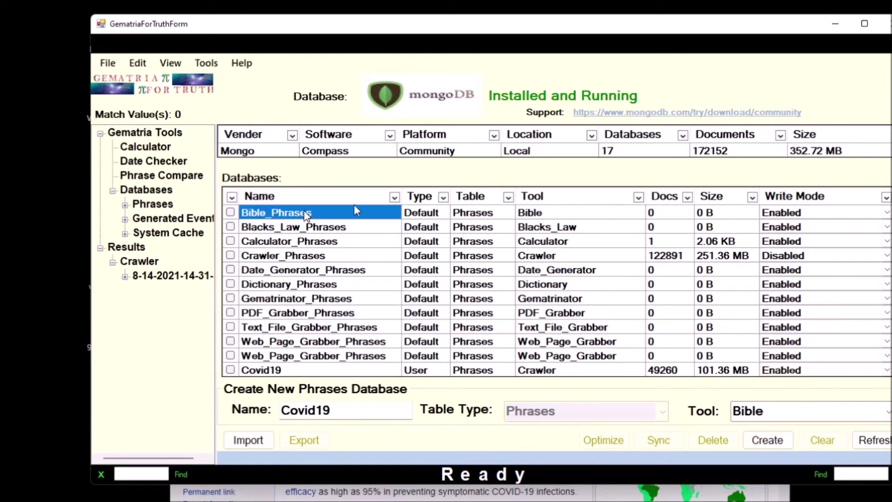
- Load all books of the English (KJV) Bible as book, chapter and verse phrases, excluding chapter names and verse numbers
{"action": "left_click", "coordinate": [660, 216]}
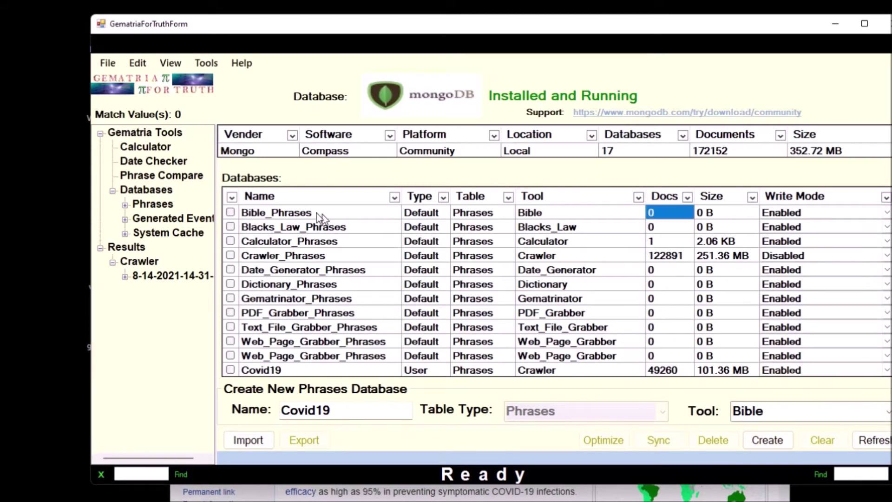
{"action": "left_click", "coordinate": [209, 64]}
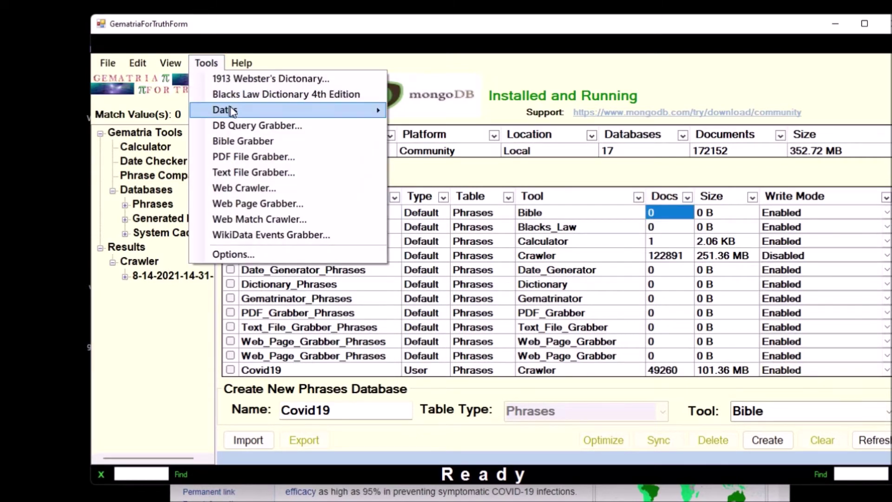
{"action": "left_click", "coordinate": [243, 140]}
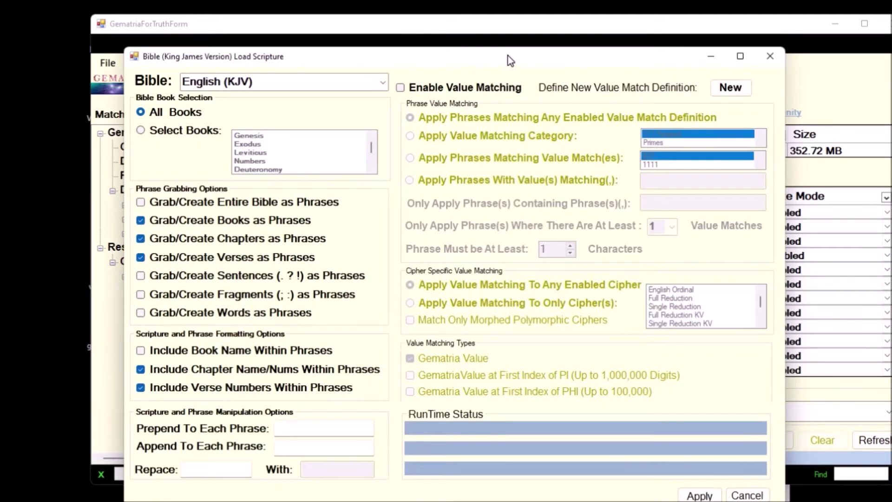
{"action": "left_click_drag", "start_coordinate": [508, 56], "coordinate": [541, 57]}
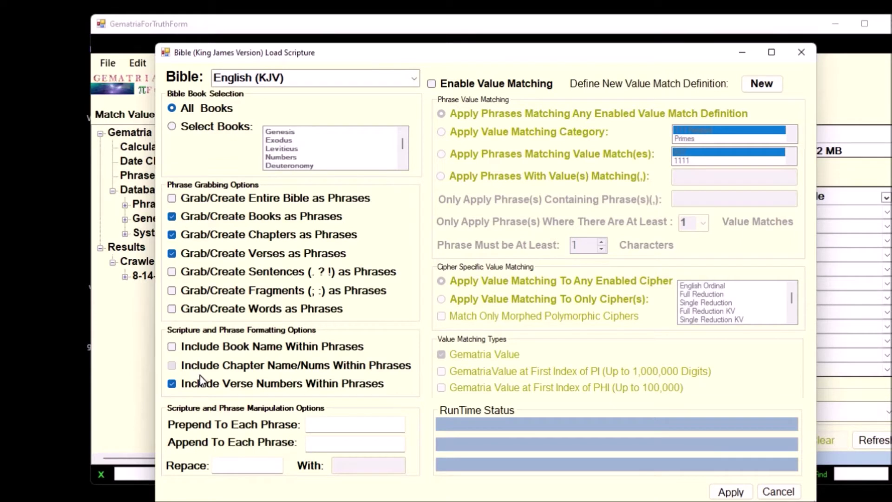
{"action": "left_click", "coordinate": [205, 386]}
{"action": "left_click", "coordinate": [742, 494]}
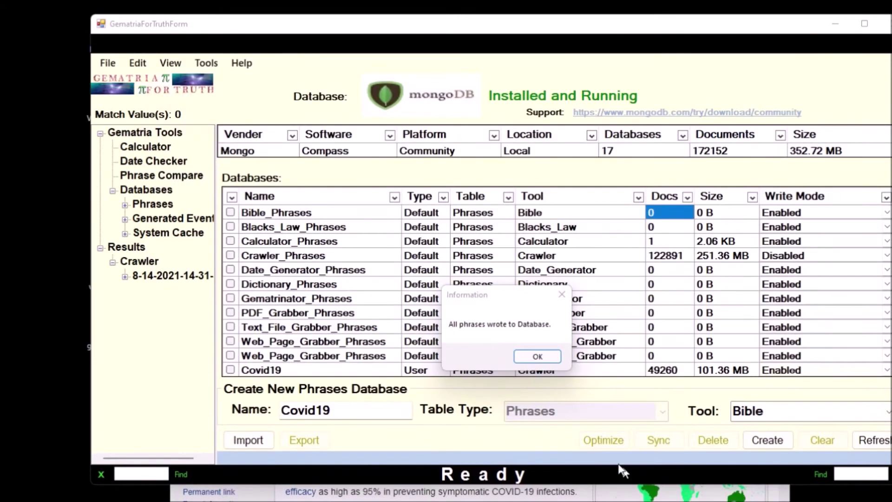
{"action": "left_click", "coordinate": [556, 360]}
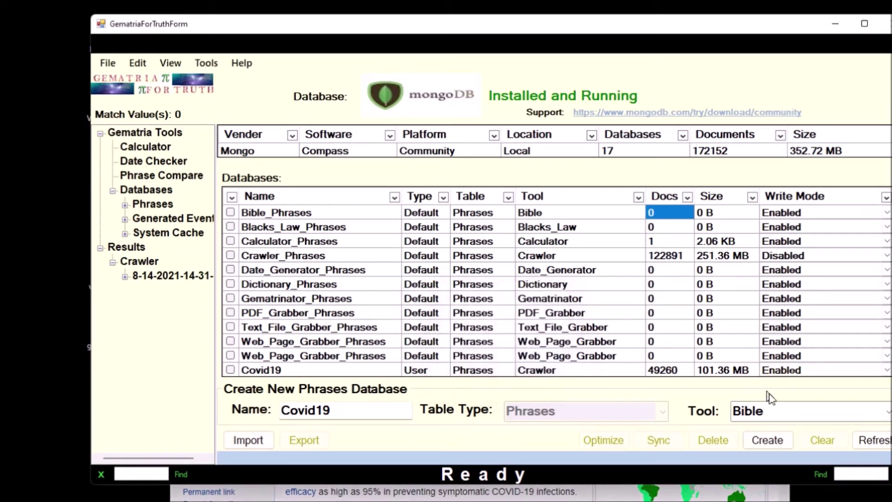
- Refresh the phrases databases list and check the document count and tool of Bible_Phrases
{"action": "left_click", "coordinate": [869, 439]}
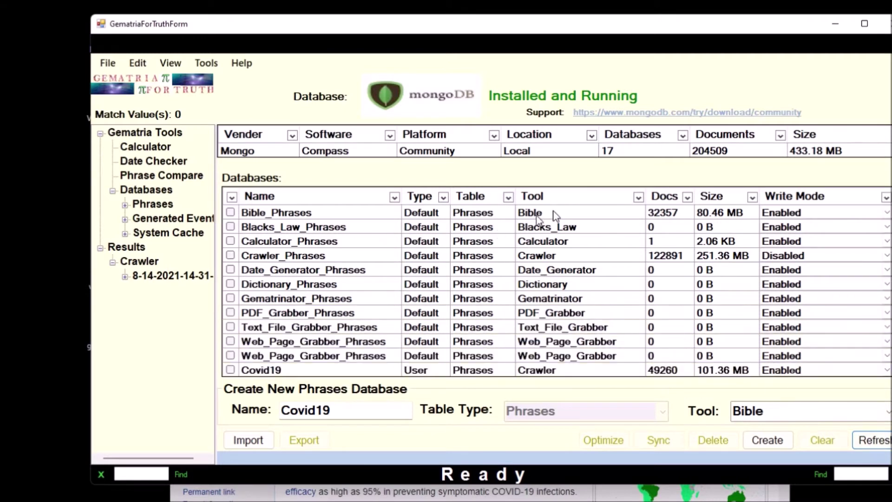
{"action": "left_click", "coordinate": [662, 215]}
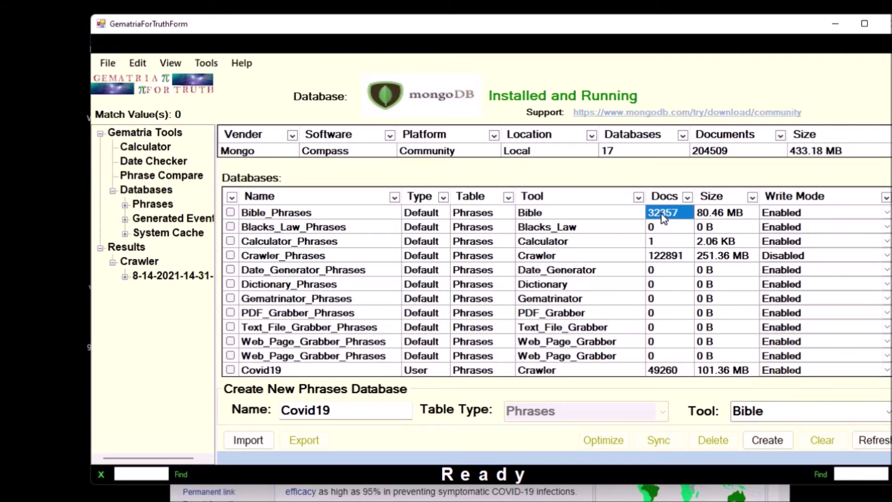
{"action": "left_click", "coordinate": [527, 215]}
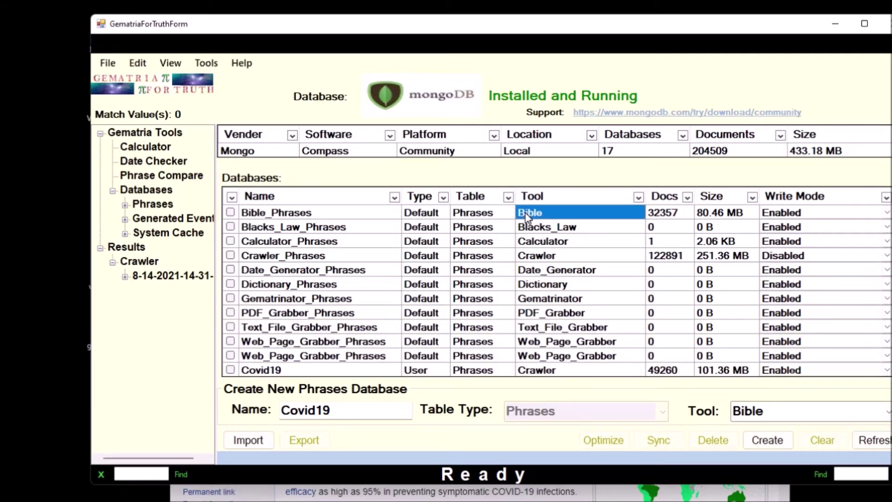
{"action": "left_click", "coordinate": [370, 214]}
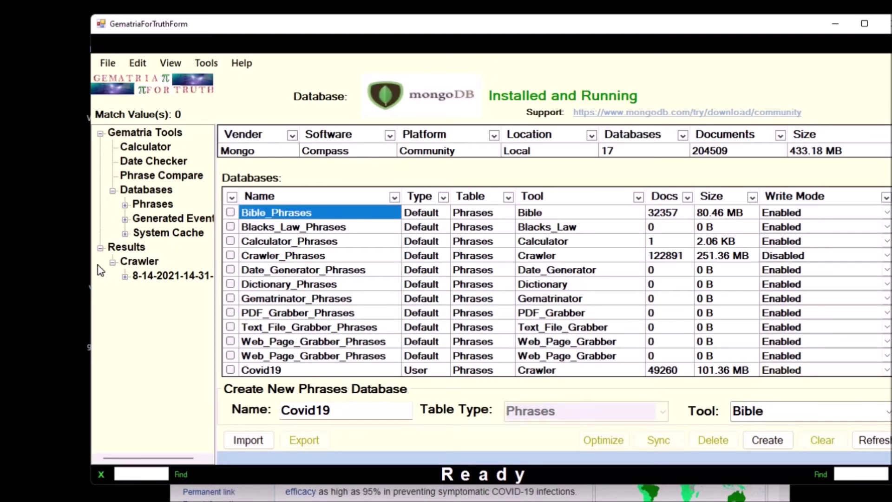
- Query the Bible_Phrases database for match value 666 and sort the results by highest value match count
{"action": "left_click", "coordinate": [125, 205]}
{"action": "left_click", "coordinate": [156, 219]}
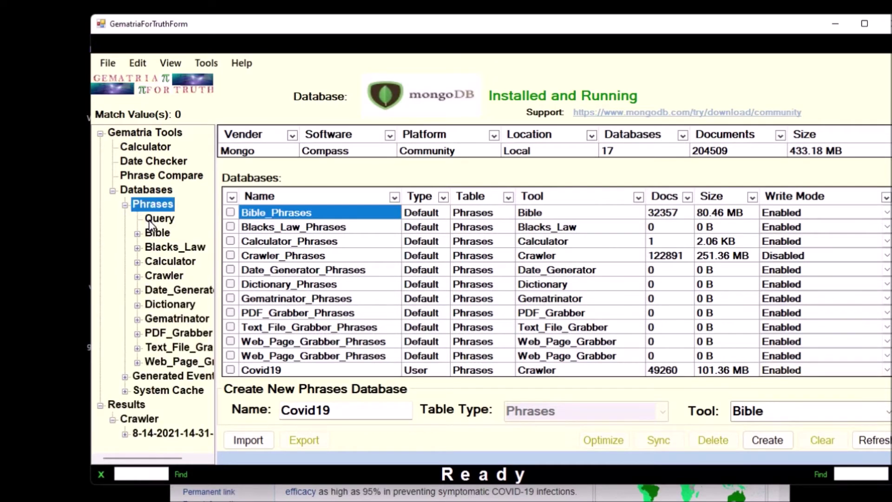
{"action": "scroll", "coordinate": [264, 110], "scroll_direction": "down", "scroll_amount": 4}
{"action": "scroll", "coordinate": [263, 113], "scroll_direction": "up", "scroll_amount": 4}
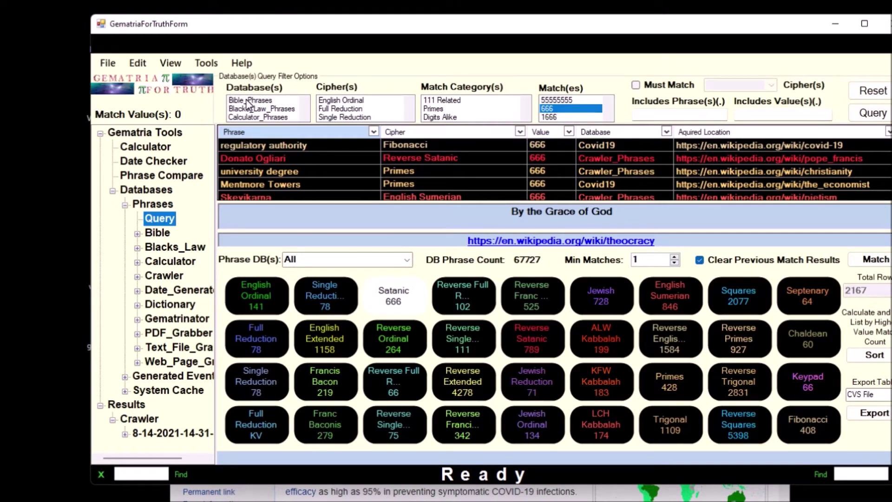
{"action": "left_click", "coordinate": [247, 100]}
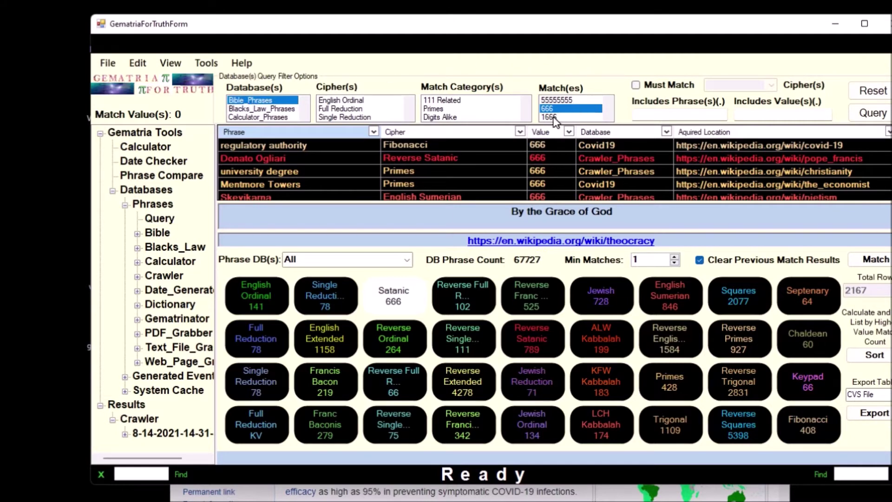
{"action": "left_click", "coordinate": [873, 113]}
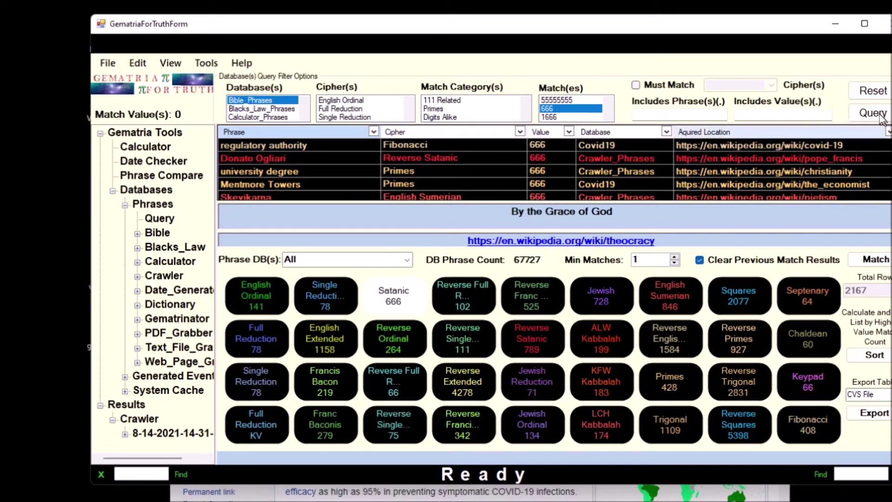
{"action": "left_click", "coordinate": [873, 114]}
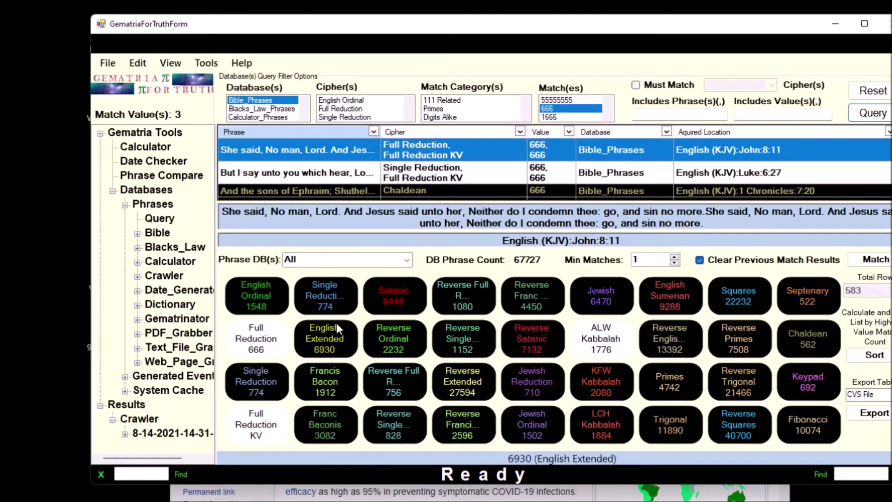
{"action": "left_click", "coordinate": [874, 355]}
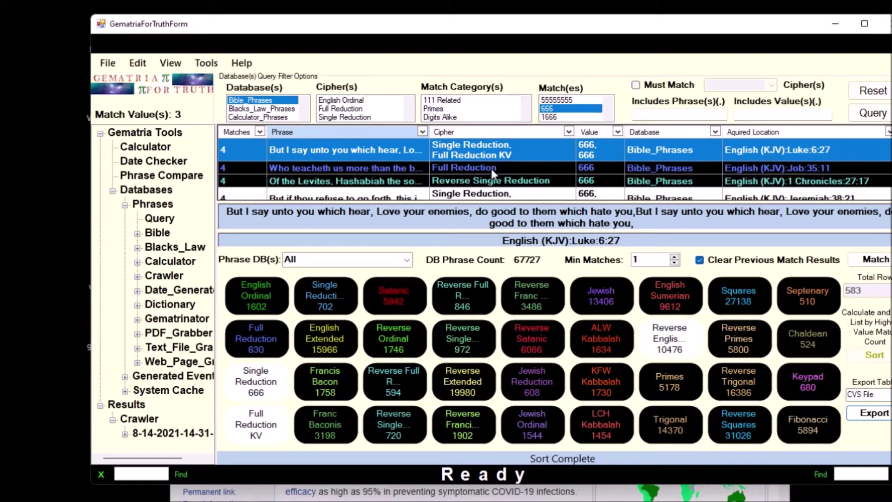
- Look through the sorted Bible verses and examine the cipher values of several of them
{"action": "left_click", "coordinate": [491, 167]}
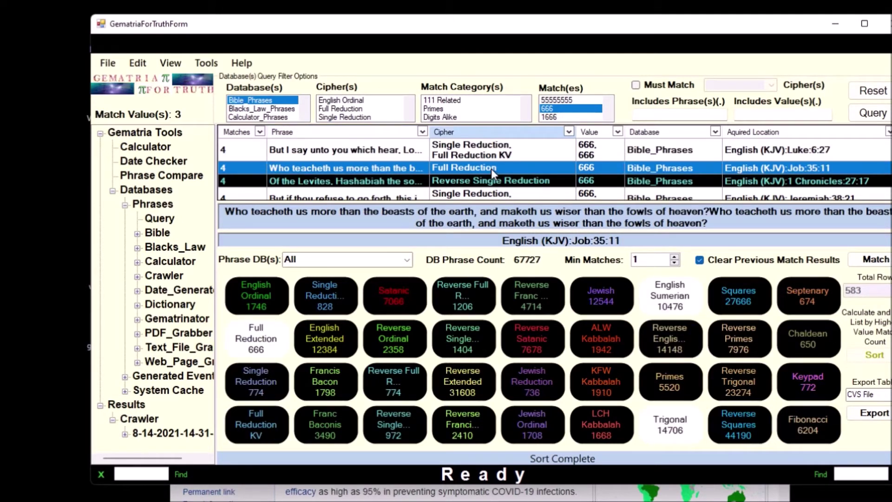
{"action": "left_click", "coordinate": [498, 185]}
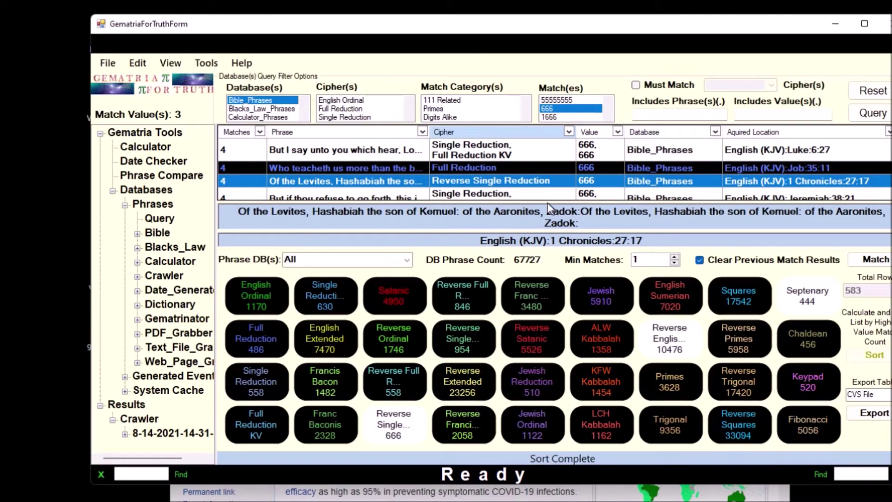
{"action": "scroll", "coordinate": [537, 172], "scroll_direction": "down", "scroll_amount": 5}
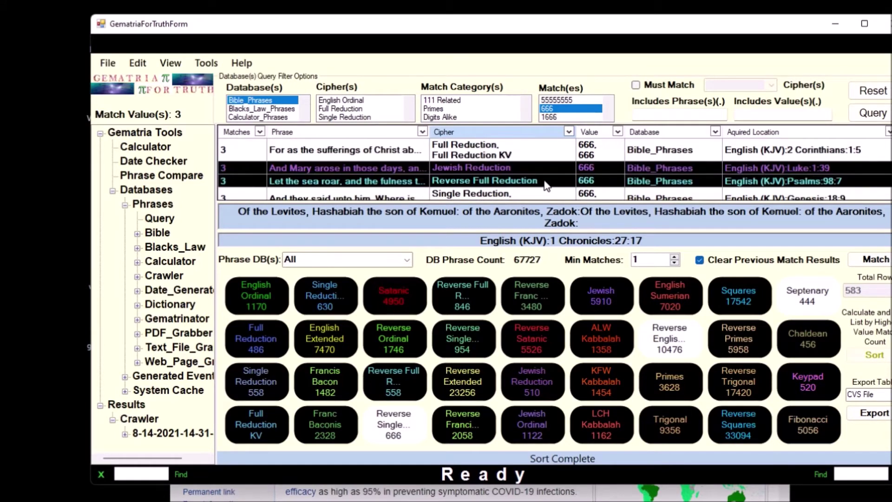
{"action": "left_click", "coordinate": [548, 184]}
{"action": "scroll", "coordinate": [546, 182], "scroll_direction": "down", "scroll_amount": 4}
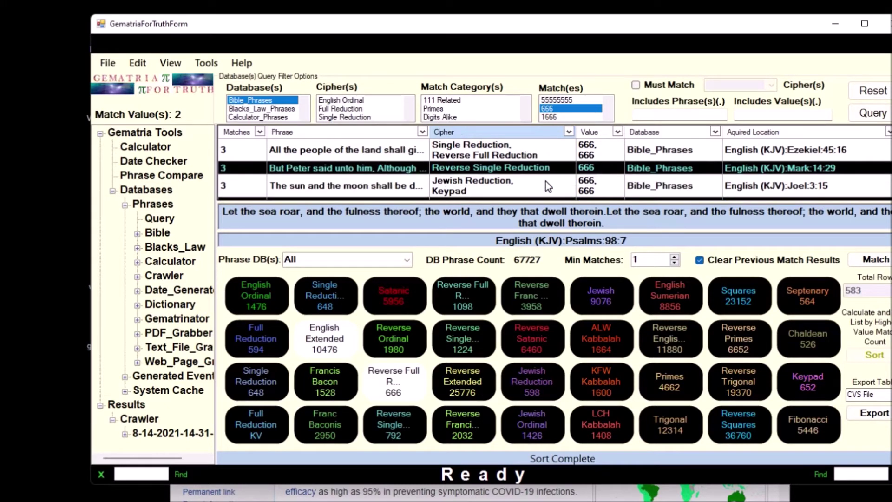
{"action": "left_click", "coordinate": [546, 181]}
{"action": "scroll", "coordinate": [548, 180], "scroll_direction": "down", "scroll_amount": 2}
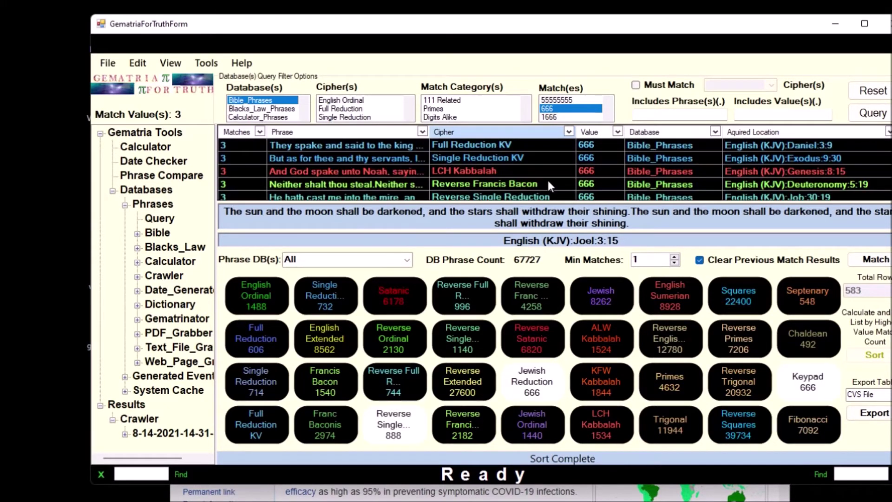
{"action": "scroll", "coordinate": [550, 180], "scroll_direction": "down", "scroll_amount": 2}
{"action": "left_click", "coordinate": [552, 180]}
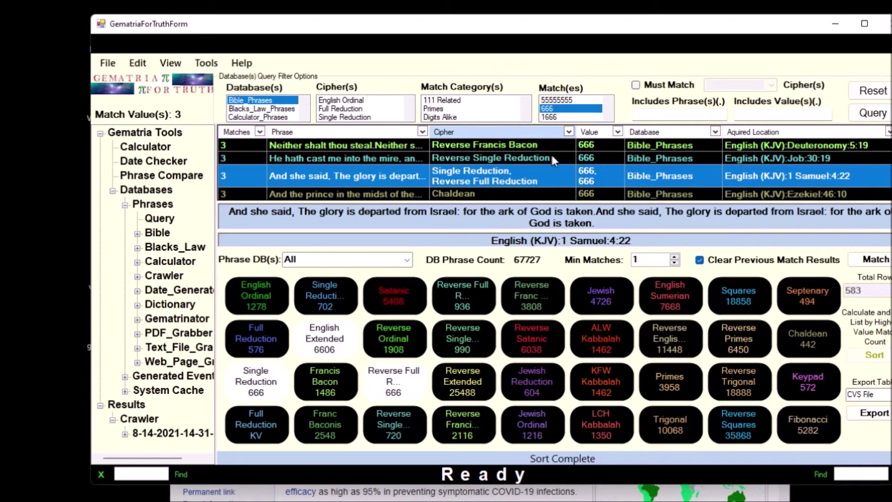
{"action": "left_click", "coordinate": [554, 159]}
{"action": "left_click", "coordinate": [573, 145]}
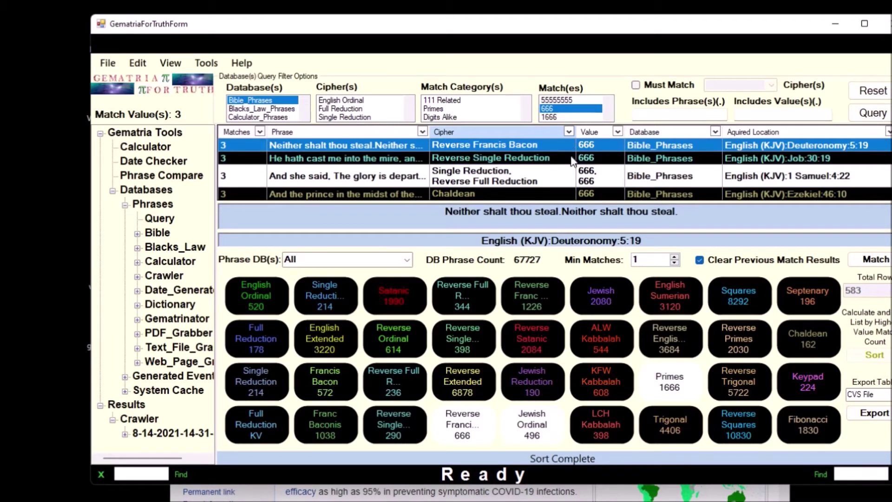
{"action": "left_click", "coordinate": [559, 195]}
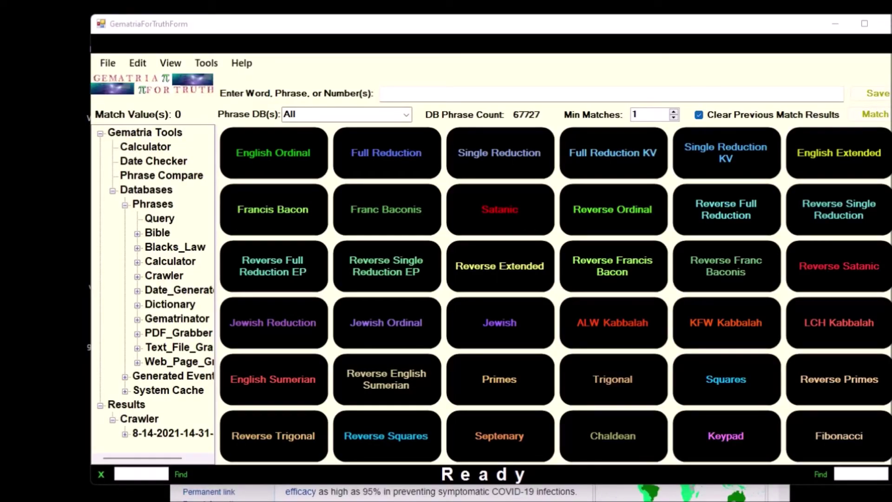
- Display the overview of all databases and check the document count and tool of the Gematrinator_Phrases entry
{"action": "left_click", "coordinate": [155, 179]}
{"action": "left_click", "coordinate": [156, 190]}
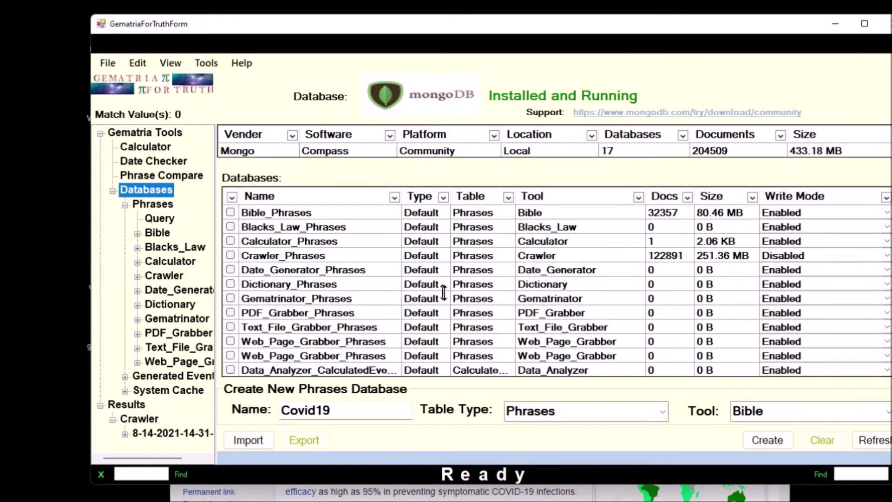
{"action": "left_click", "coordinate": [680, 299]}
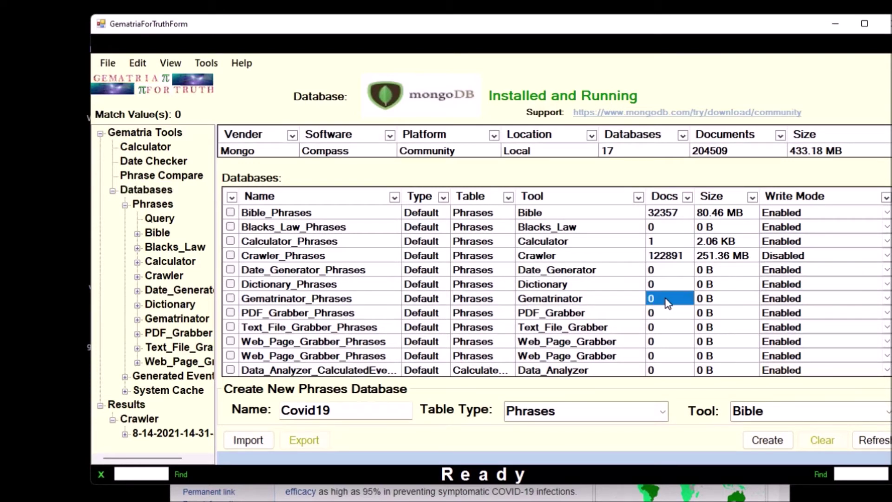
{"action": "left_click", "coordinate": [576, 298]}
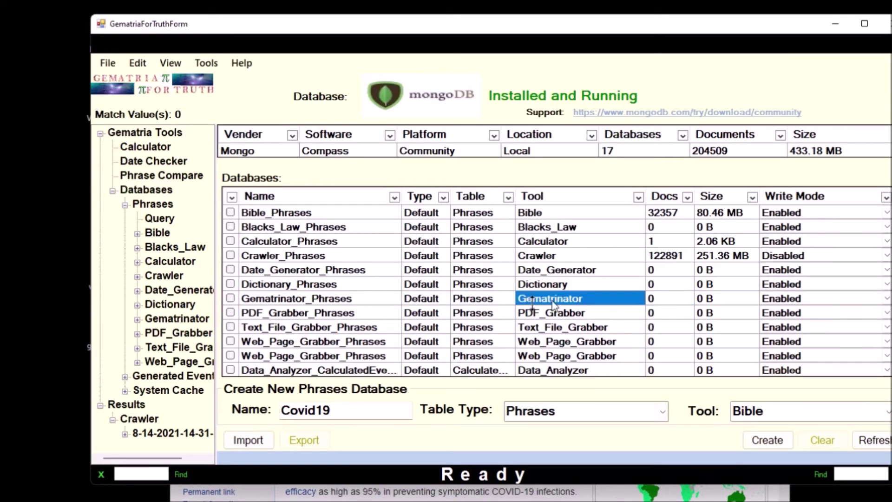
{"action": "left_click", "coordinate": [351, 302]}
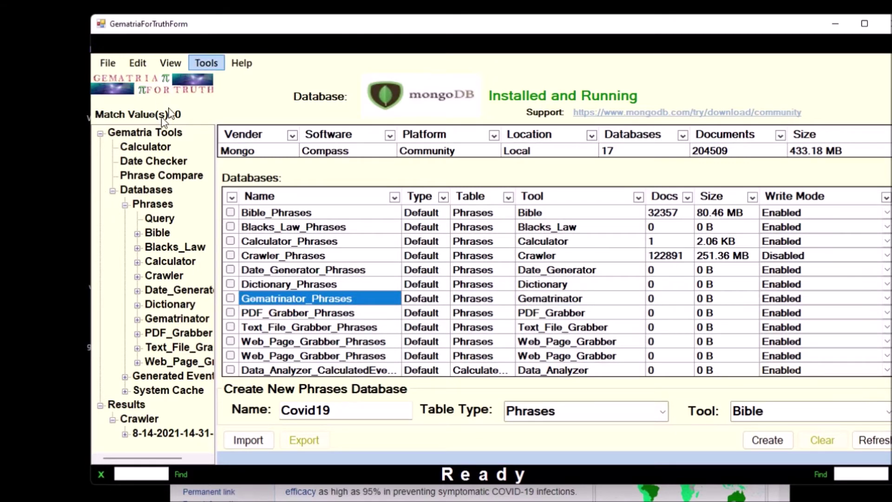
- Run the Gematrinator.com database query for phrases matching value 666 in all ciphers
{"action": "left_click", "coordinate": [204, 63]}
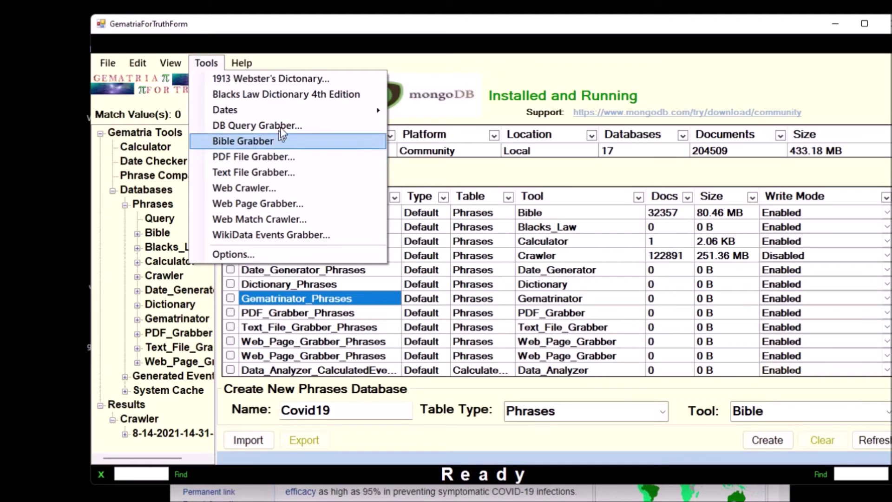
{"action": "left_click", "coordinate": [314, 126]}
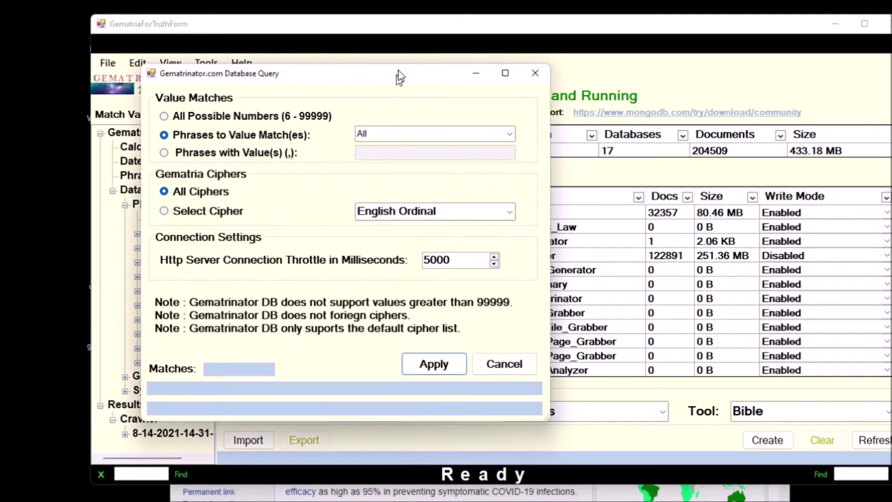
{"action": "left_click_drag", "start_coordinate": [392, 77], "coordinate": [469, 89]}
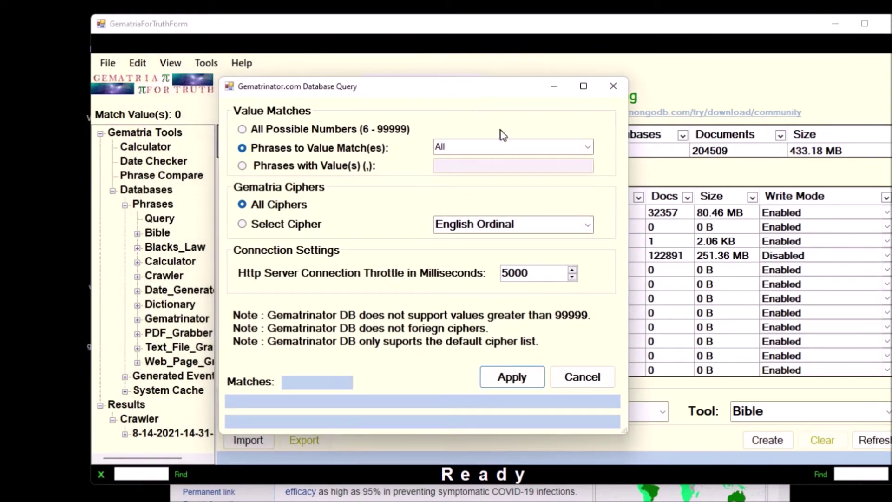
{"action": "left_click", "coordinate": [587, 147]}
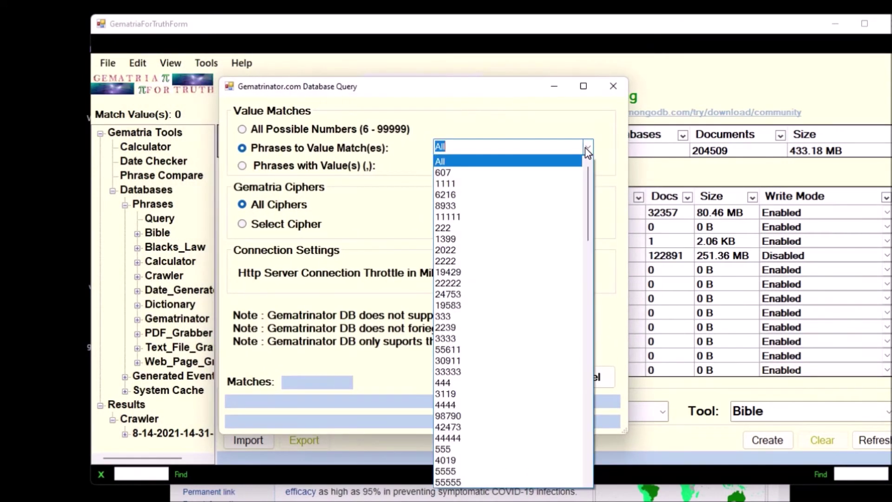
{"action": "scroll", "coordinate": [548, 256], "scroll_direction": "down", "scroll_amount": 3}
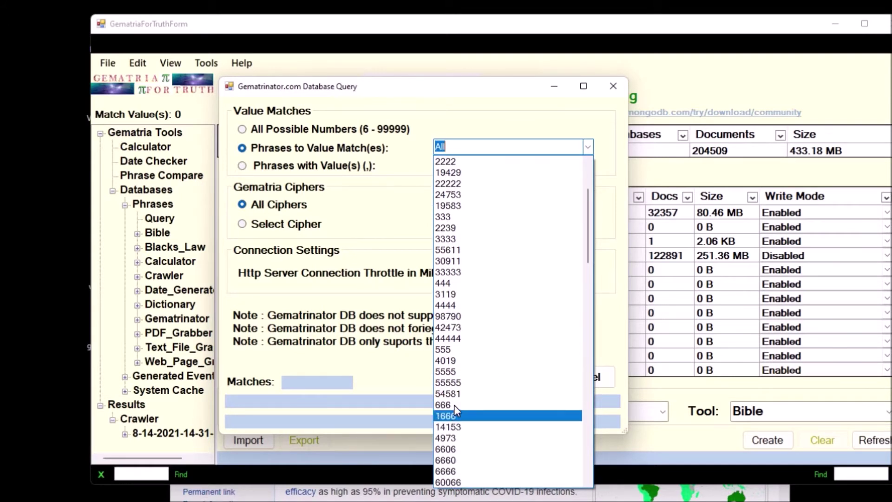
{"action": "left_click", "coordinate": [455, 406]}
{"action": "left_click", "coordinate": [505, 147]}
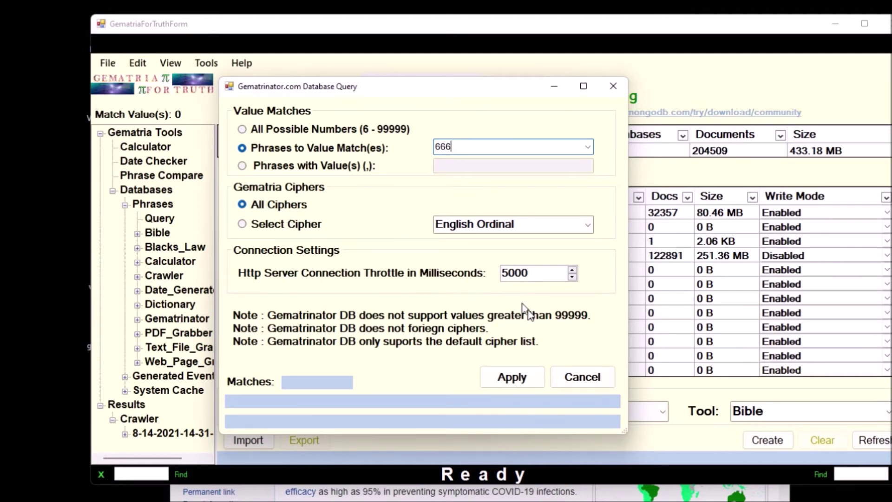
{"action": "left_click", "coordinate": [516, 378]}
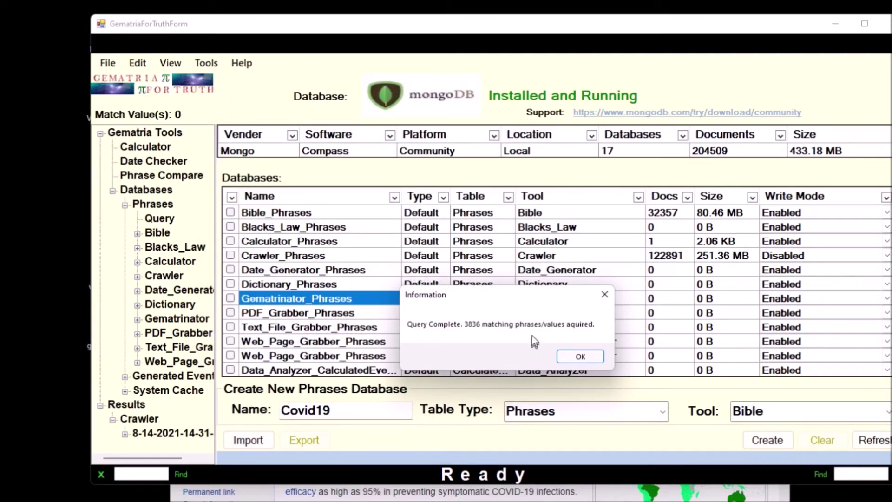
- Close the query completion notice, refresh the database overview and check the document count of Gematrinator_Phrases
{"action": "left_click", "coordinate": [583, 358]}
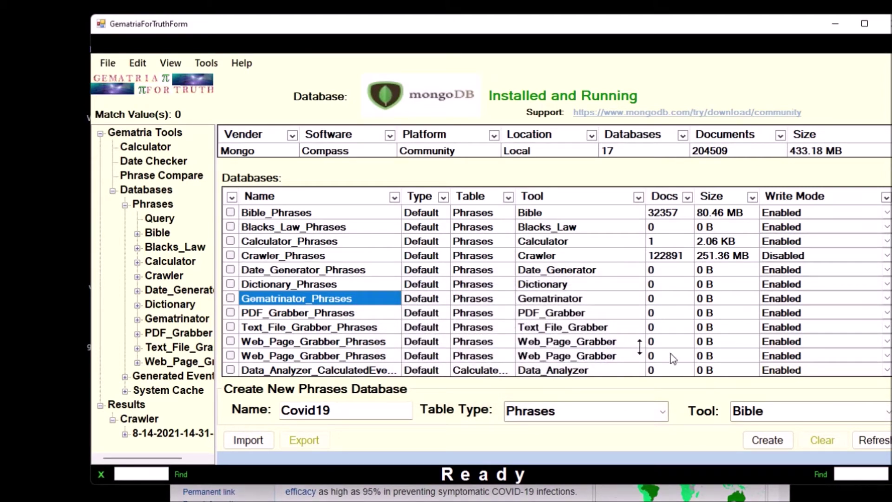
{"action": "left_click", "coordinate": [882, 441]}
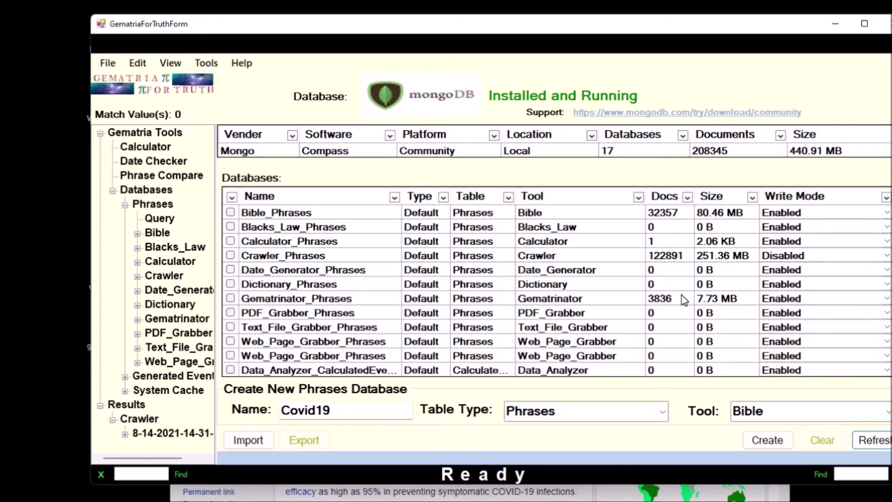
{"action": "left_click", "coordinate": [657, 299]}
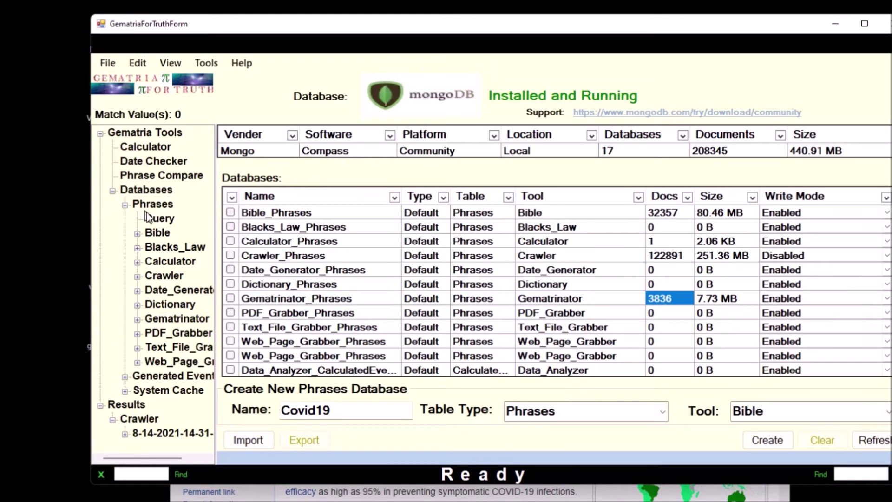
- Query only the Gematrinator_Phrases database for phrases with match value 666
{"action": "left_click", "coordinate": [158, 218]}
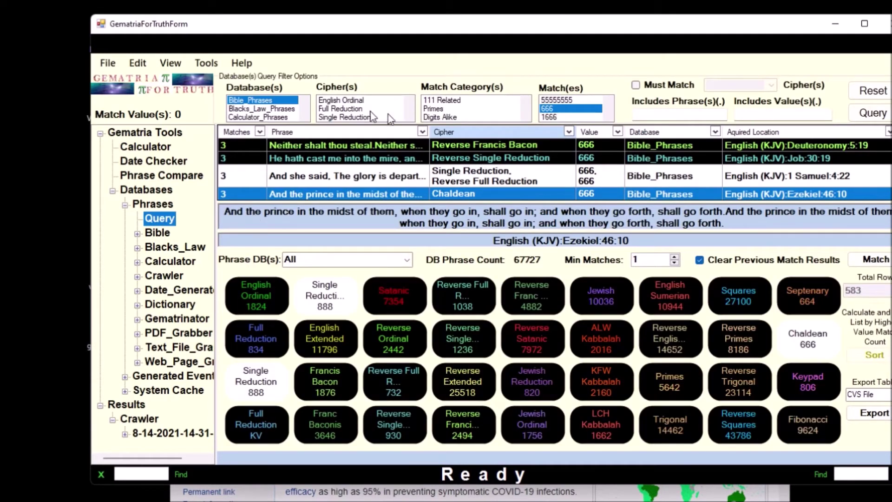
{"action": "left_click", "coordinate": [272, 100]}
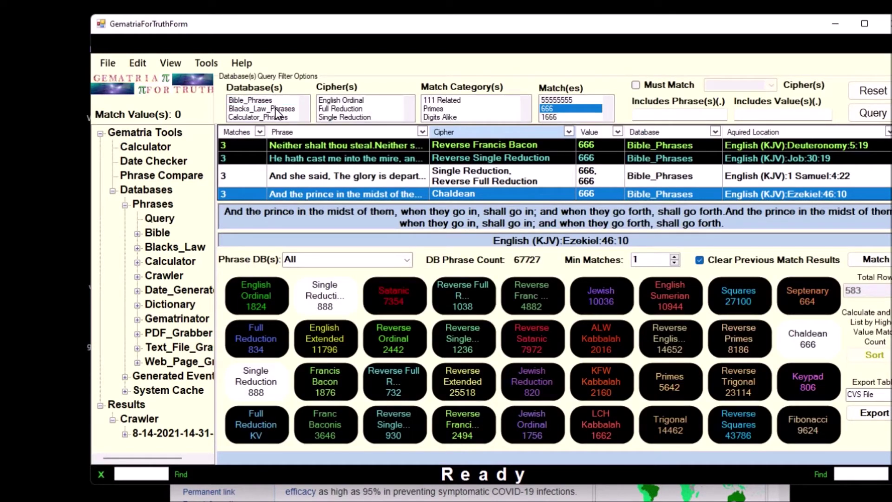
{"action": "scroll", "coordinate": [279, 114], "scroll_direction": "down", "scroll_amount": 1}
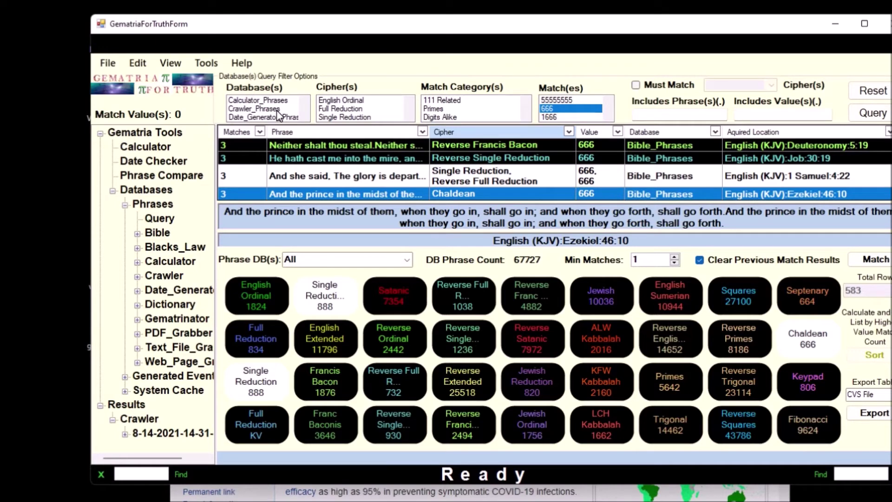
{"action": "scroll", "coordinate": [283, 112], "scroll_direction": "down", "scroll_amount": 4}
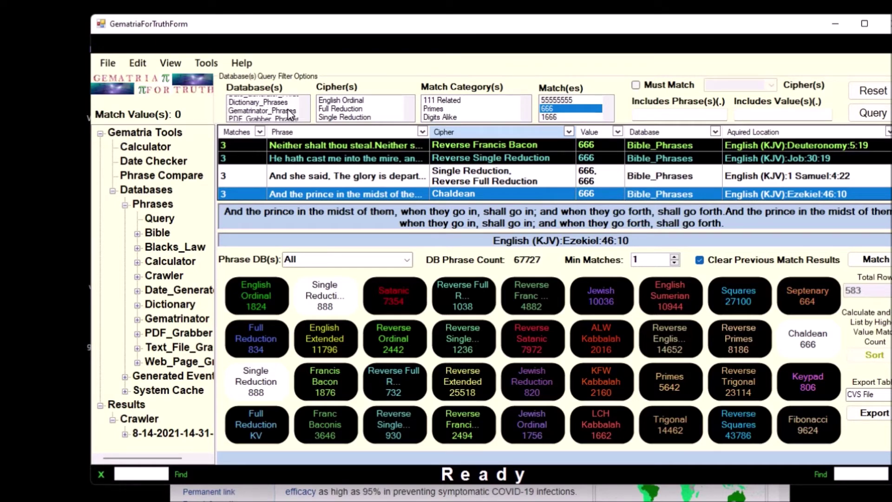
{"action": "left_click", "coordinate": [286, 102]}
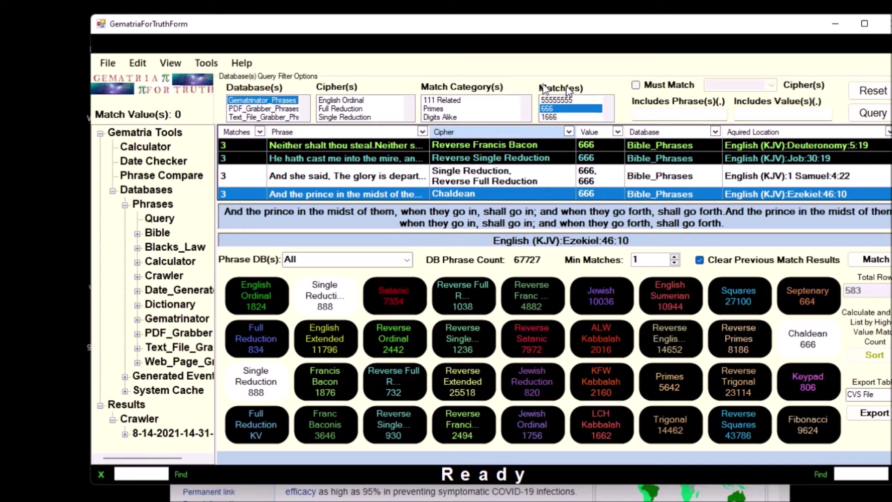
{"action": "left_click", "coordinate": [872, 113]}
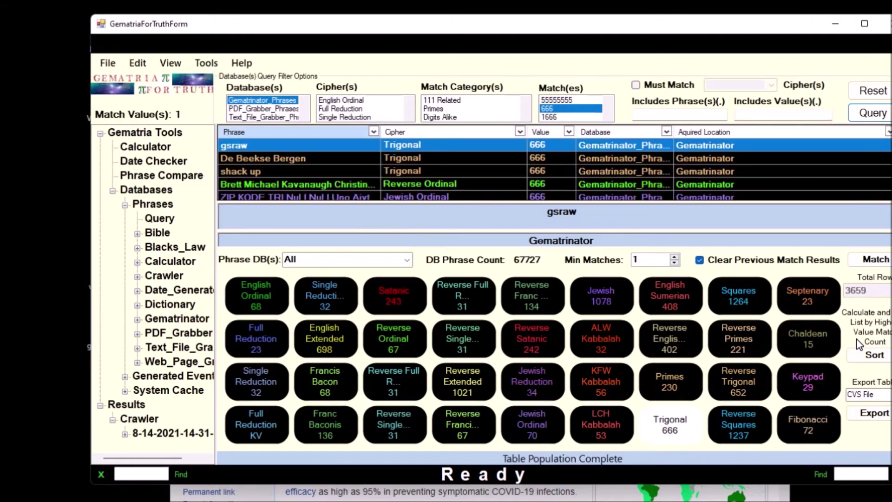
- Look through the Gematrinator query results and examine the cipher values of several phrases
{"action": "left_click", "coordinate": [430, 160]}
{"action": "left_click", "coordinate": [430, 173]}
{"action": "left_click", "coordinate": [434, 183]}
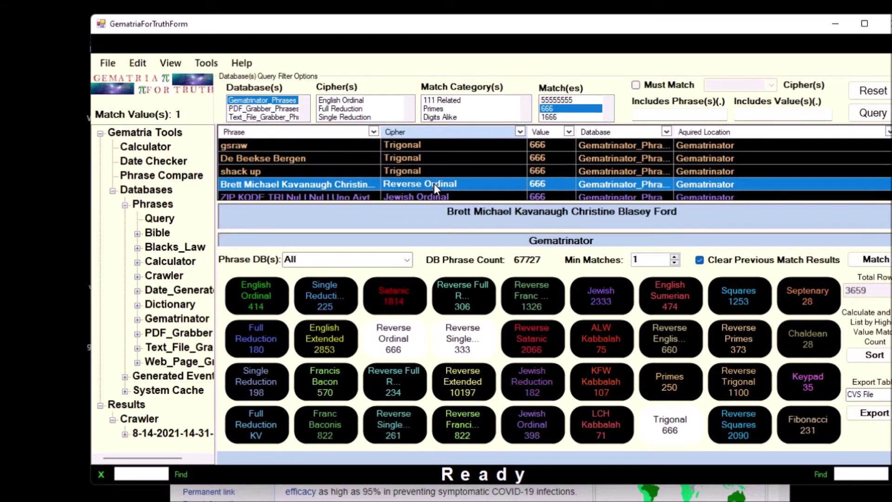
{"action": "left_click", "coordinate": [434, 183]}
{"action": "left_click", "coordinate": [457, 160]}
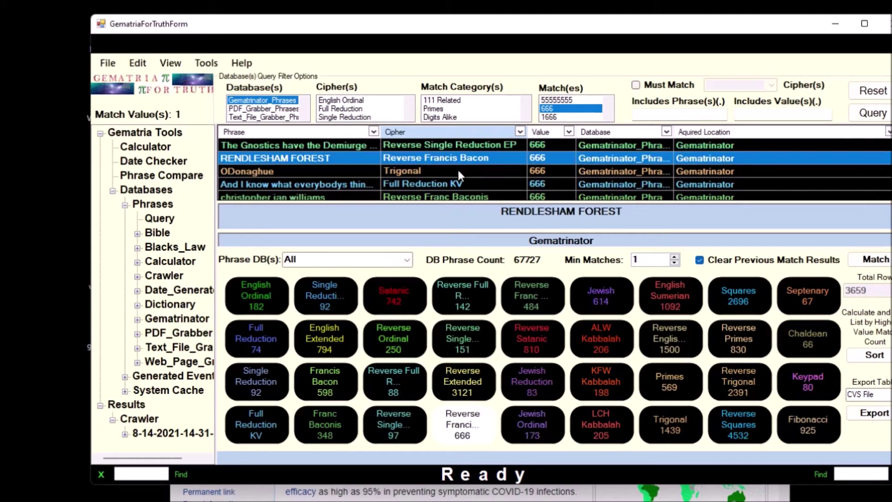
{"action": "left_click", "coordinate": [458, 170]}
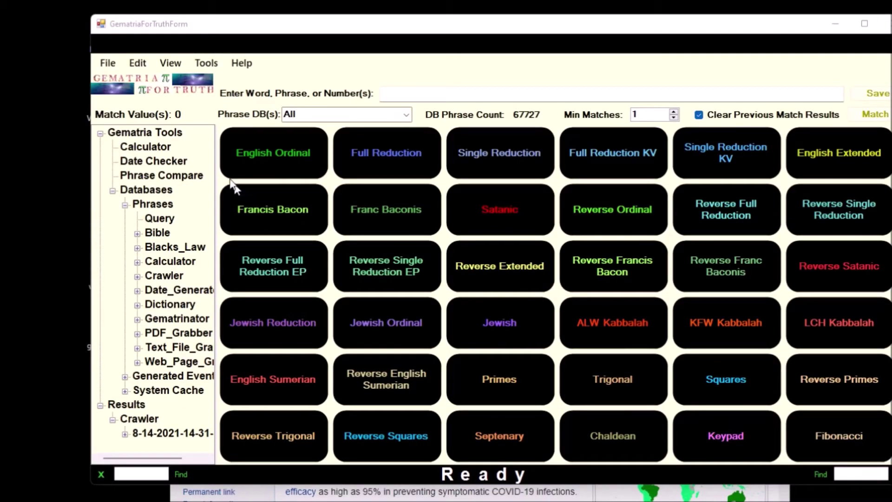
- Display the overview of all databases and check the document count and table type of the Dictionary_Phrases entry
{"action": "left_click", "coordinate": [156, 191]}
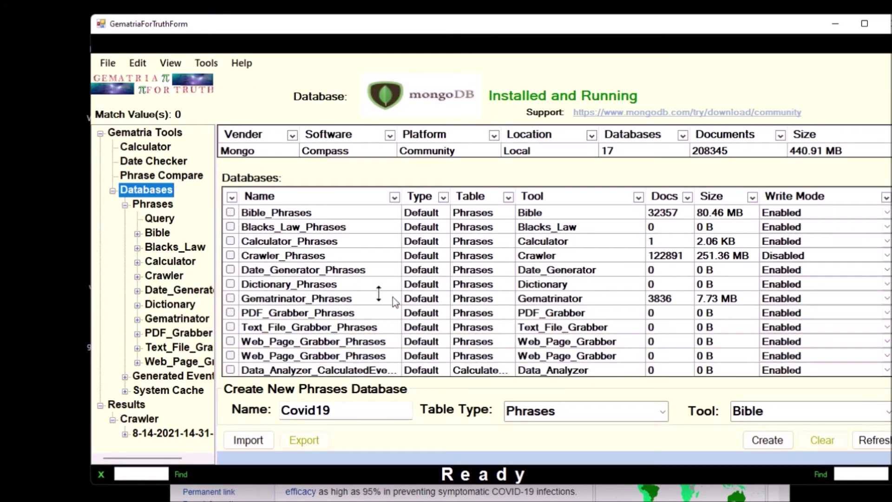
{"action": "left_click", "coordinate": [651, 289]}
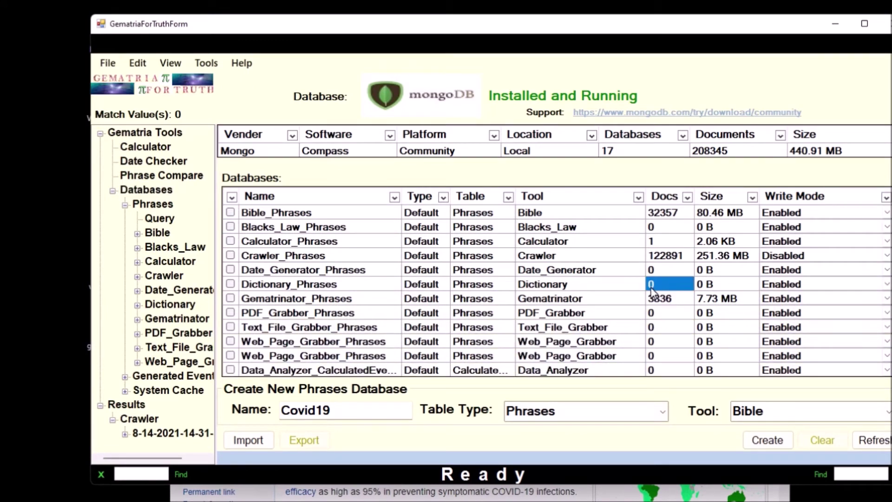
{"action": "left_click", "coordinate": [642, 289]}
{"action": "left_click", "coordinate": [460, 289]}
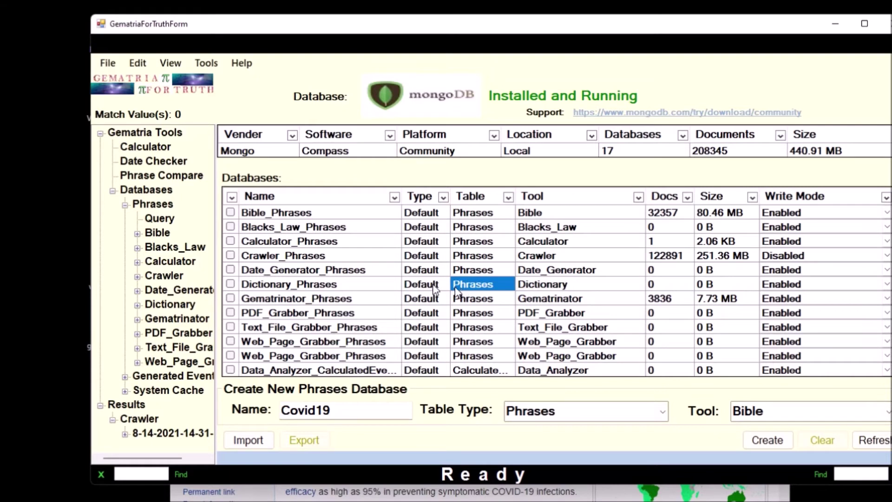
{"action": "left_click", "coordinate": [337, 284]}
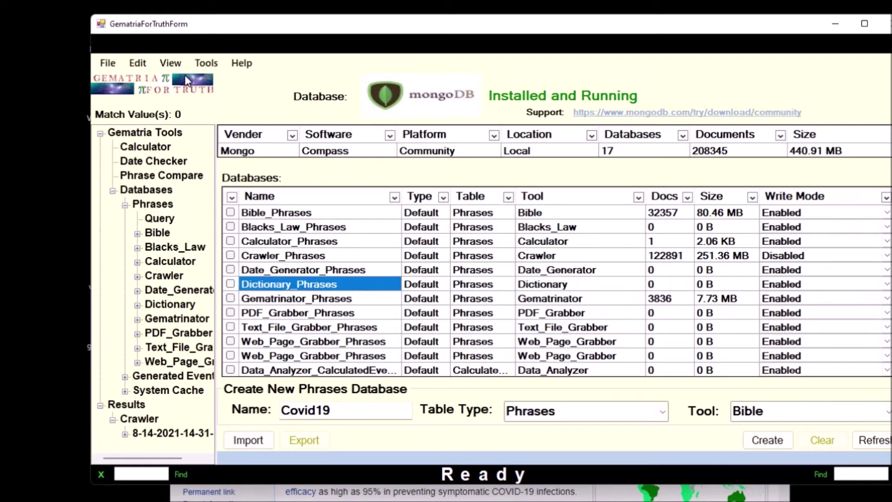
- Load the entire 1913 Webster's Dictionary with definitions into the phrase database, leaving value matching disabled
{"action": "left_click", "coordinate": [195, 66]}
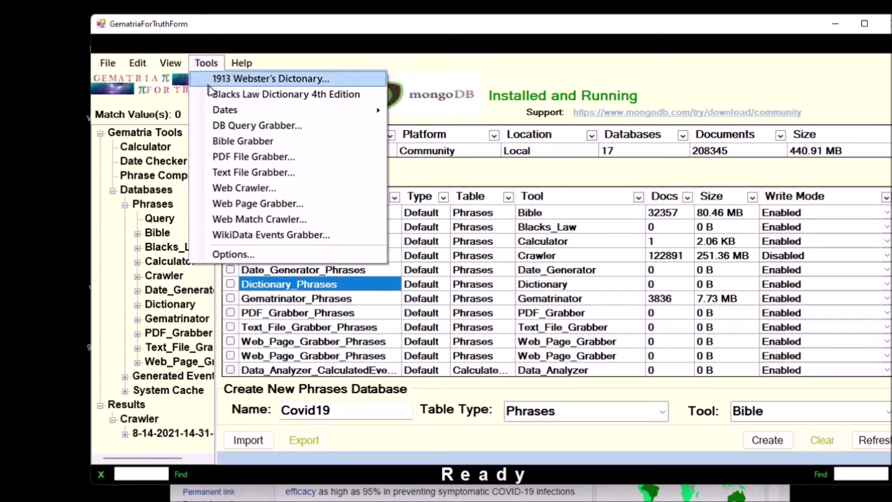
{"action": "left_click", "coordinate": [235, 80]}
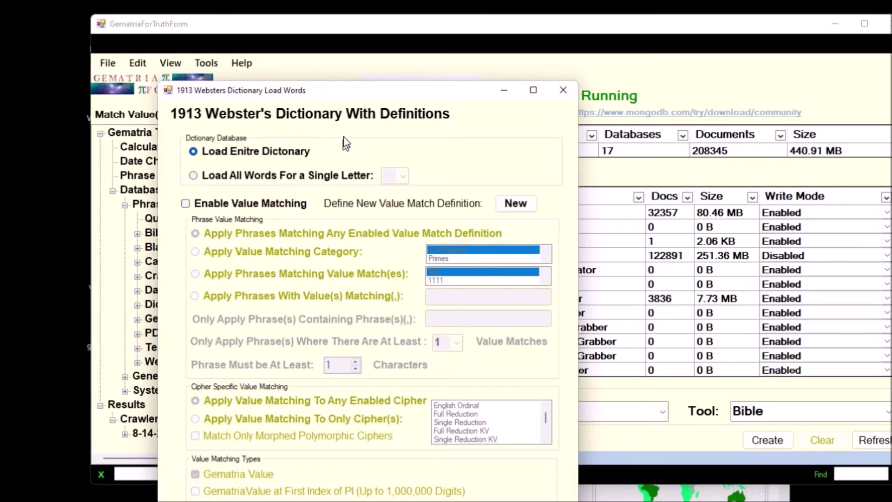
{"action": "left_click_drag", "start_coordinate": [386, 93], "coordinate": [511, 71]}
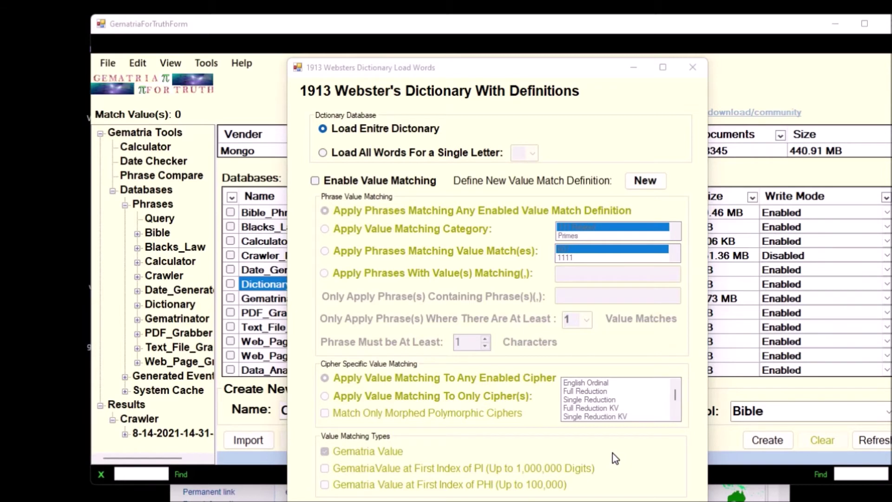
{"action": "key", "text": "Escape"}
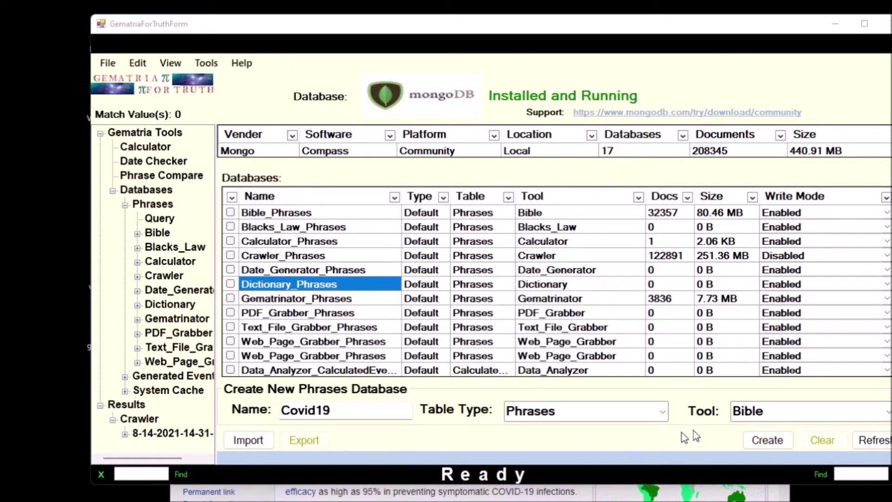
- Refresh the database overview and check the document count and tool of the Dictionary_Phrases entry
{"action": "left_click", "coordinate": [886, 444]}
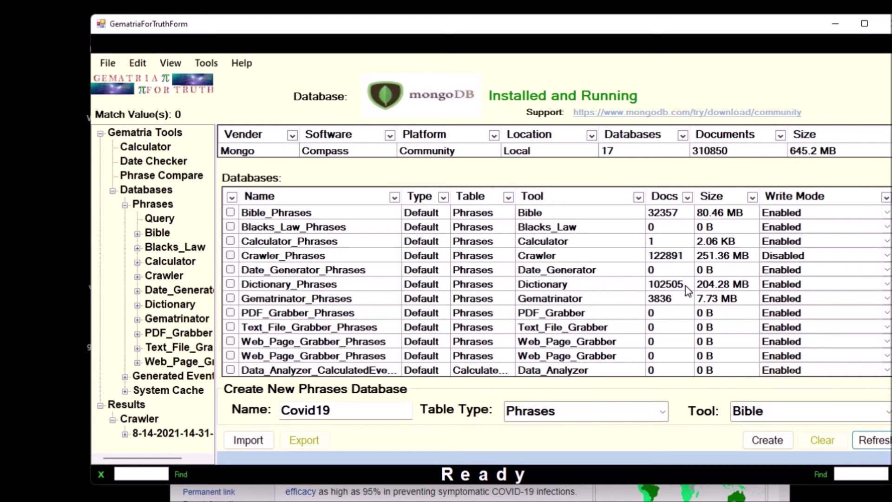
{"action": "left_click", "coordinate": [655, 287]}
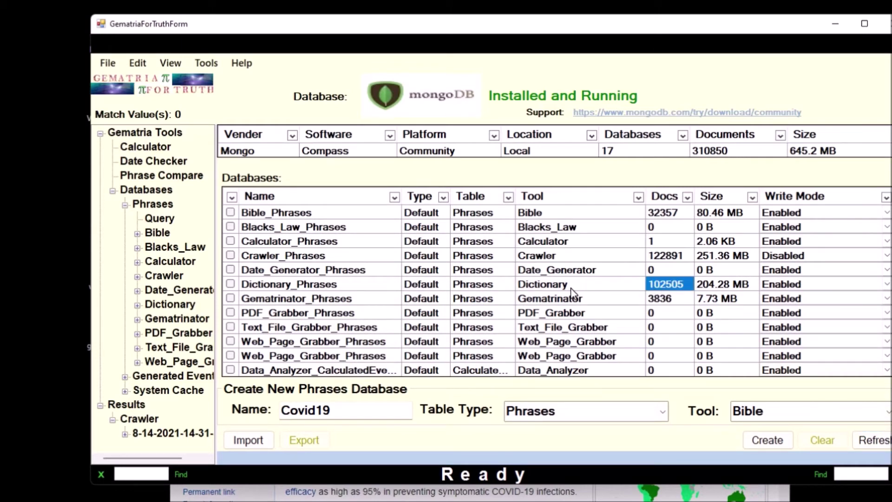
{"action": "left_click", "coordinate": [553, 286]}
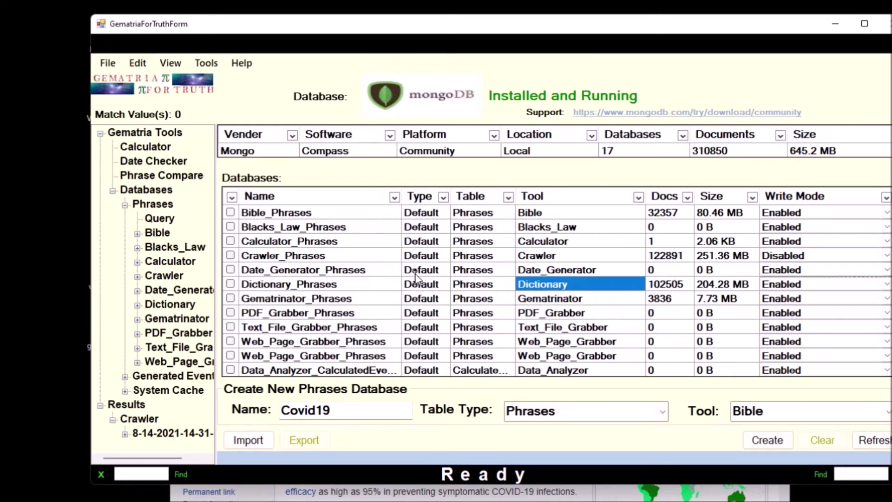
- Query only the Dictionary_Phrases database for words with match value 666
{"action": "left_click", "coordinate": [155, 219]}
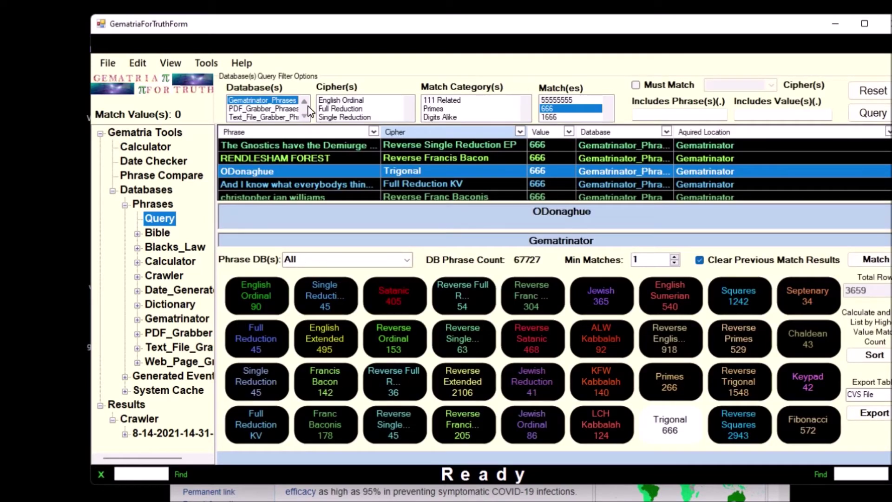
{"action": "left_click", "coordinate": [289, 100]}
{"action": "scroll", "coordinate": [293, 103], "scroll_direction": "up", "scroll_amount": 2}
{"action": "scroll", "coordinate": [277, 112], "scroll_direction": "down", "scroll_amount": 2}
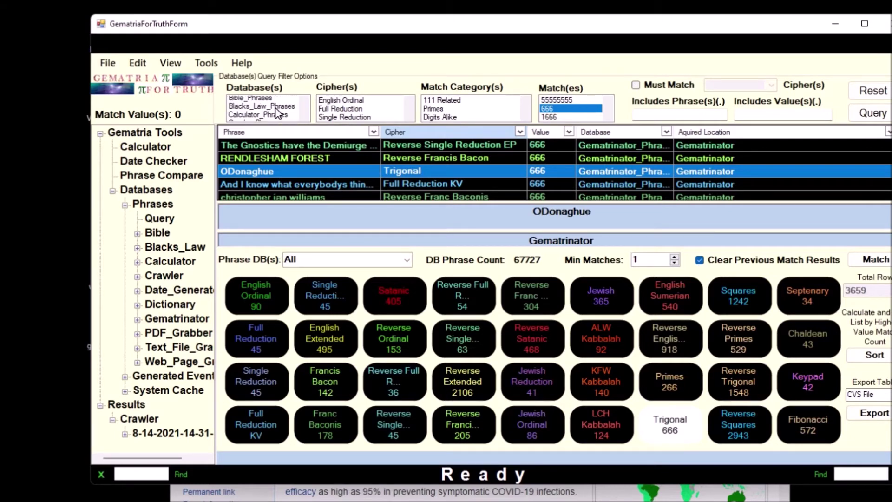
{"action": "scroll", "coordinate": [275, 113], "scroll_direction": "down", "scroll_amount": 2}
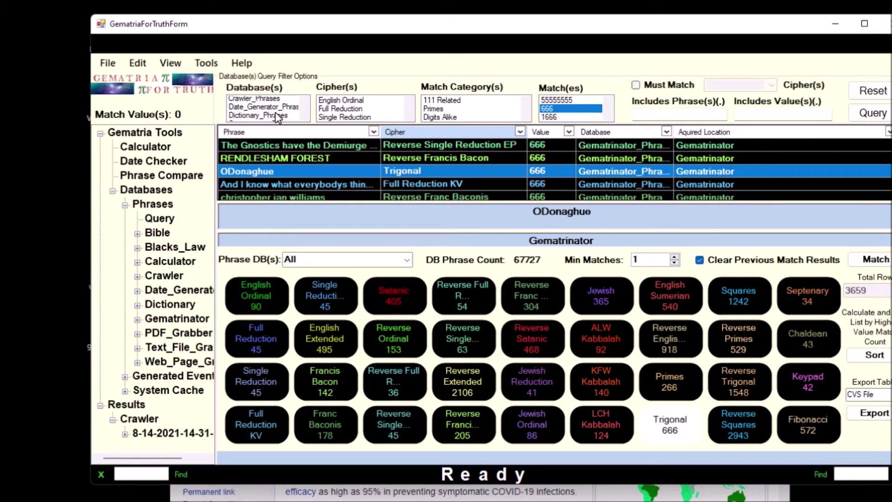
{"action": "left_click", "coordinate": [278, 109]}
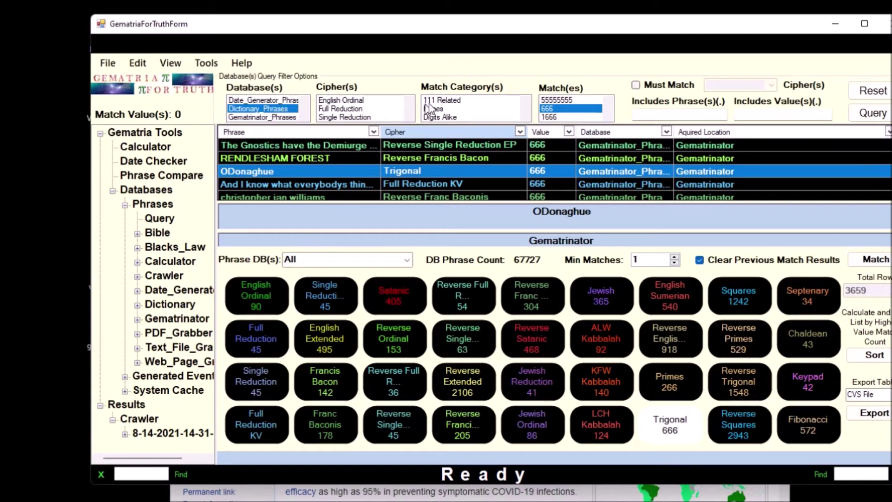
{"action": "left_click", "coordinate": [872, 114]}
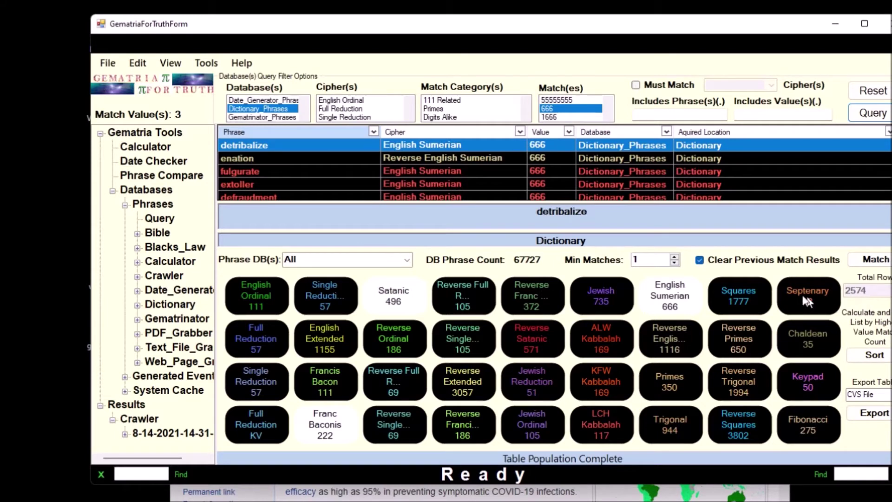
- Look through the dictionary words matching 666 and examine the cipher values of several, including extoller, defraudment and mouthless
{"action": "left_click", "coordinate": [323, 162]}
{"action": "left_click", "coordinate": [341, 180]}
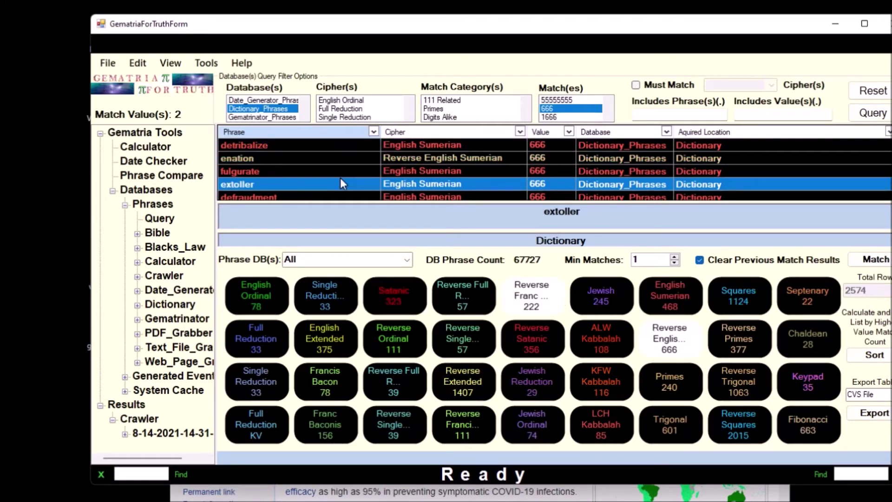
{"action": "left_click", "coordinate": [348, 197]}
{"action": "scroll", "coordinate": [375, 173], "scroll_direction": "down", "scroll_amount": 1}
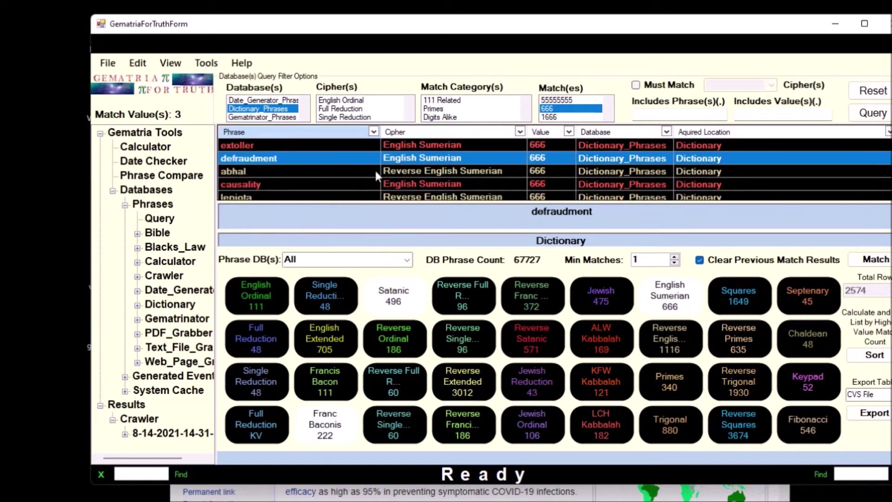
{"action": "scroll", "coordinate": [374, 168], "scroll_direction": "down", "scroll_amount": 1}
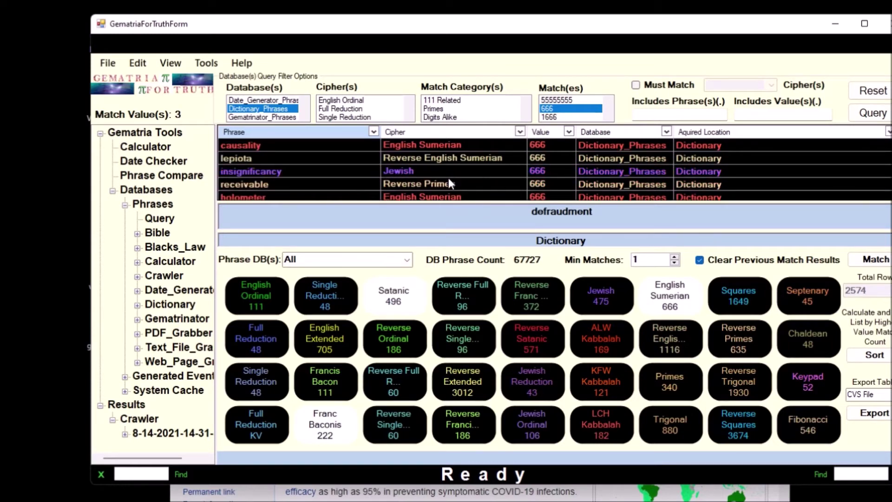
{"action": "scroll", "coordinate": [449, 176], "scroll_direction": "down", "scroll_amount": 1}
{"action": "scroll", "coordinate": [446, 185], "scroll_direction": "down", "scroll_amount": 1}
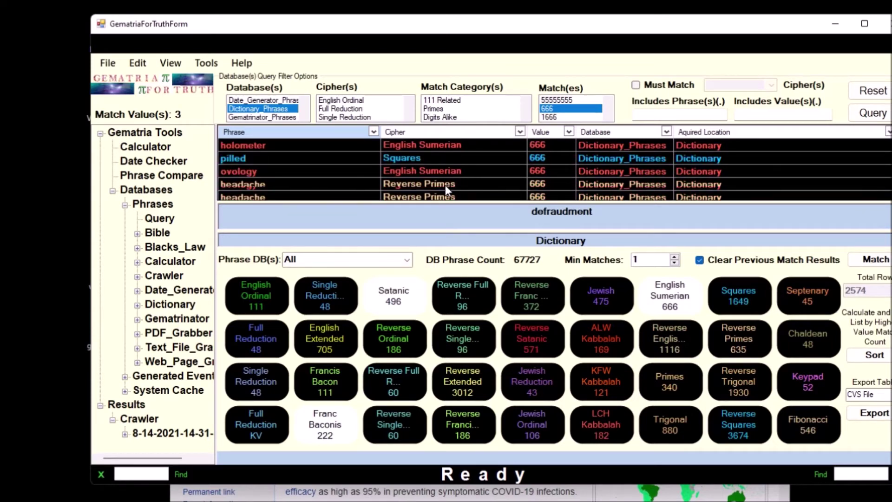
{"action": "scroll", "coordinate": [446, 183], "scroll_direction": "down", "scroll_amount": 1}
{"action": "left_click", "coordinate": [447, 186]}
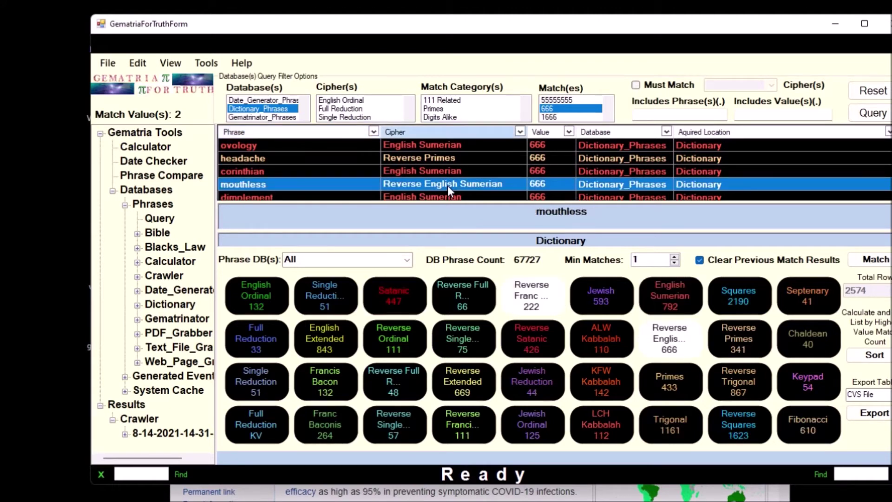
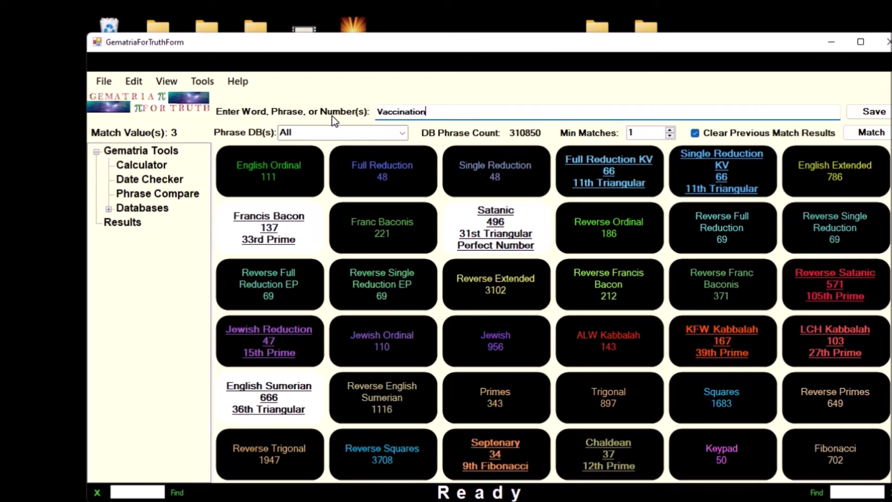
- Match Vaccination against all phrase databases with a minimum of 1 match
{"action": "left_click", "coordinate": [398, 135]}
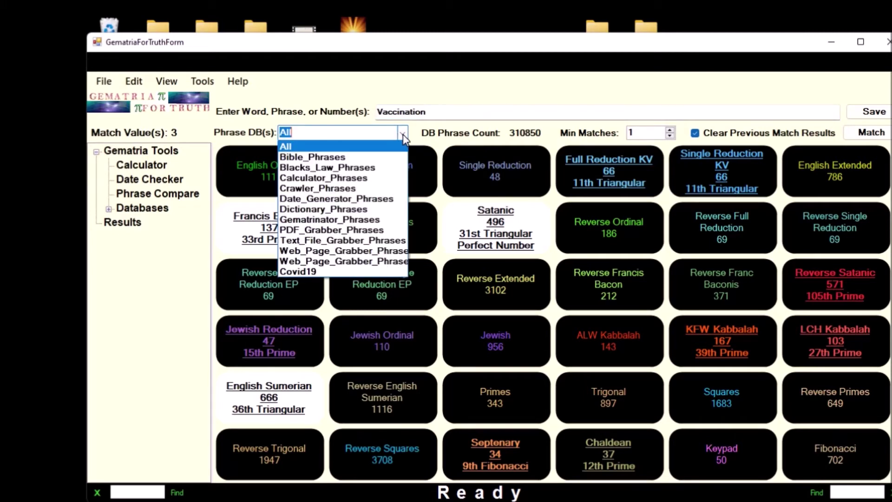
{"action": "left_click", "coordinate": [403, 137]}
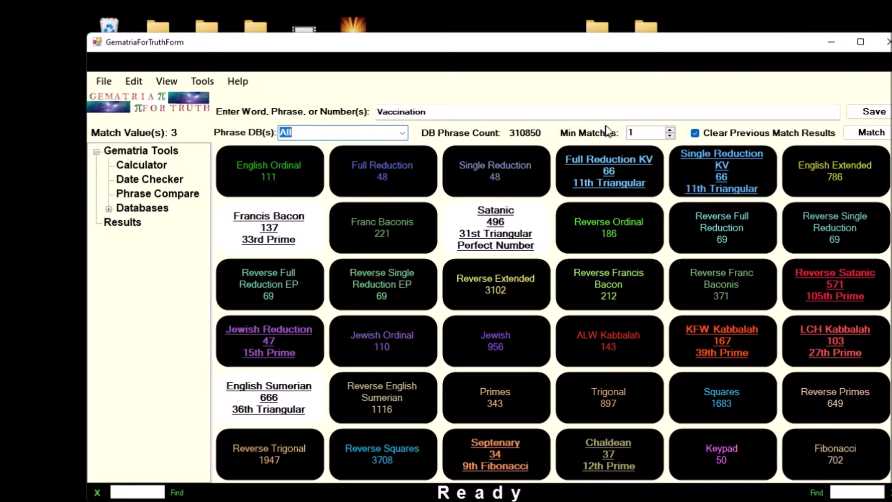
{"action": "left_click", "coordinate": [874, 135]}
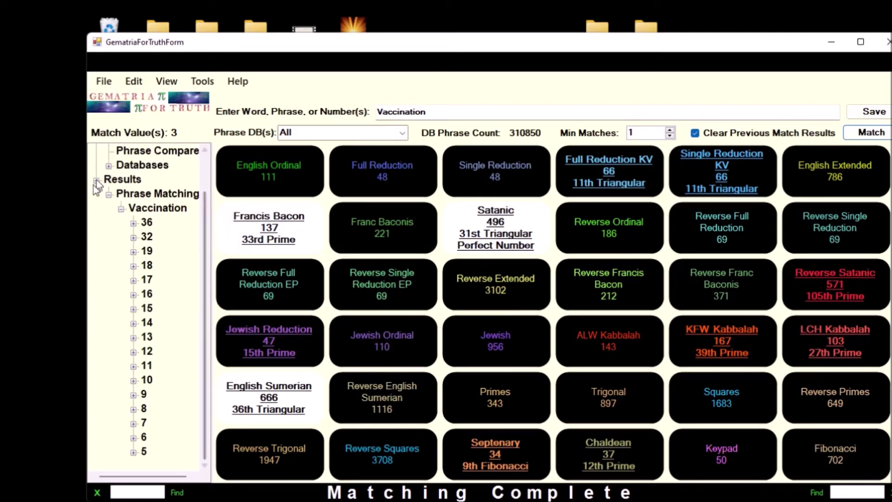
- Expand the Vaccination result groups with 36, 32 and 19 matches and examine the Vatican hill match
{"action": "left_click", "coordinate": [134, 223]}
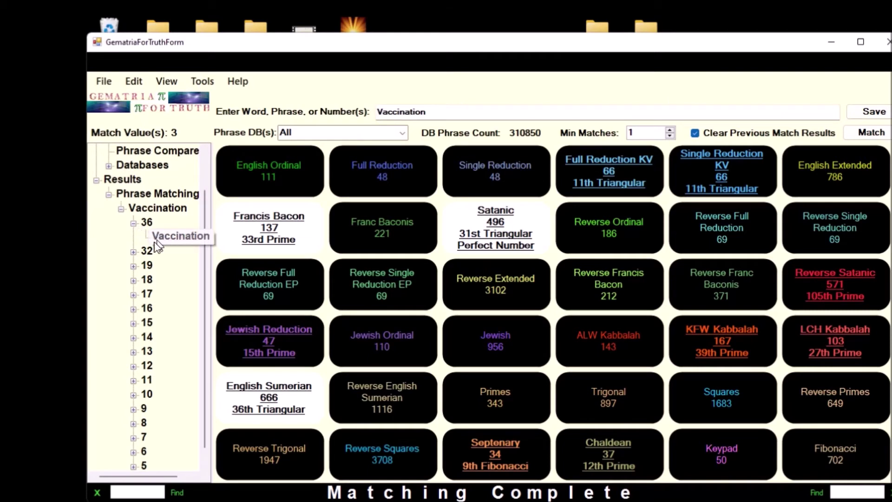
{"action": "left_click", "coordinate": [133, 252]}
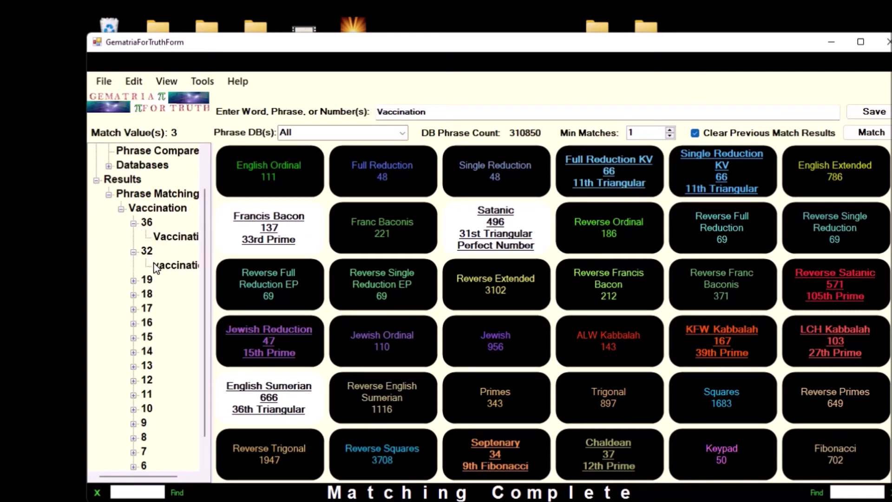
{"action": "left_click", "coordinate": [134, 281]}
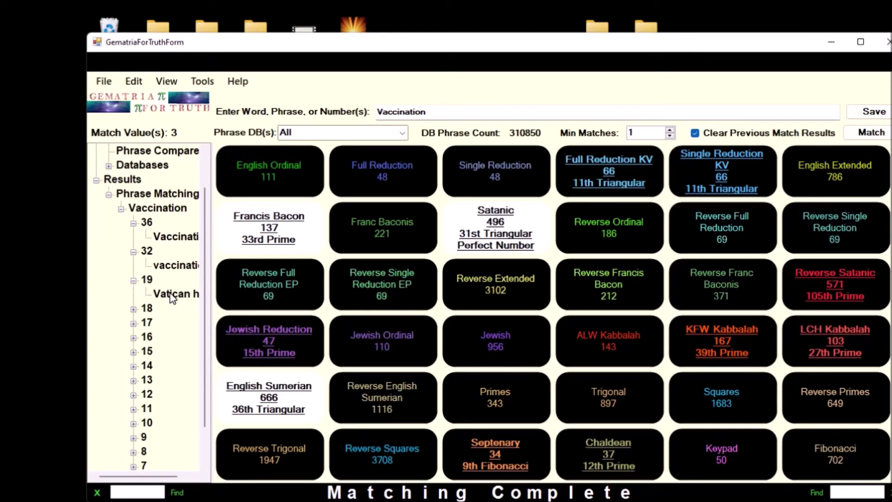
{"action": "left_click", "coordinate": [171, 294]}
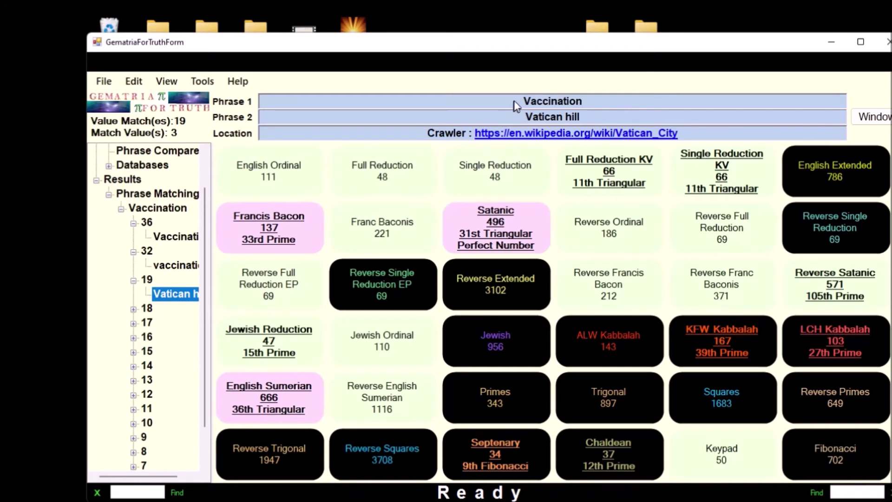
{"action": "double_click", "coordinate": [539, 102]}
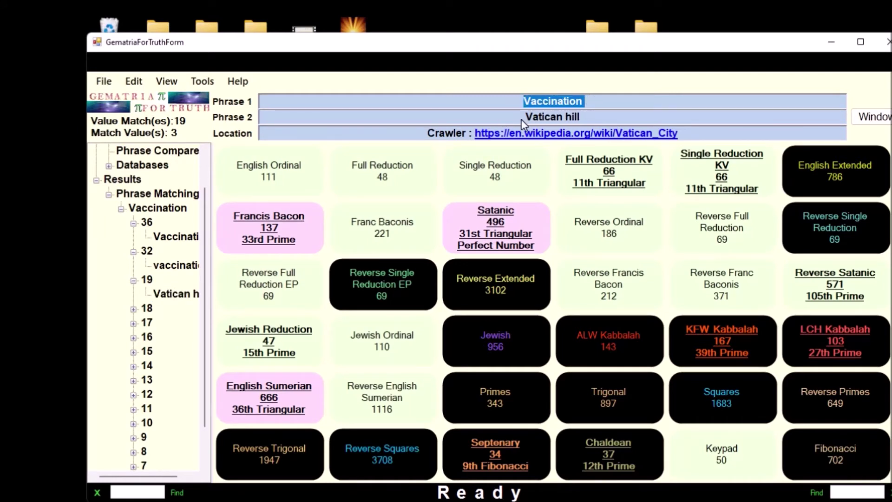
{"action": "double_click", "coordinate": [550, 120]}
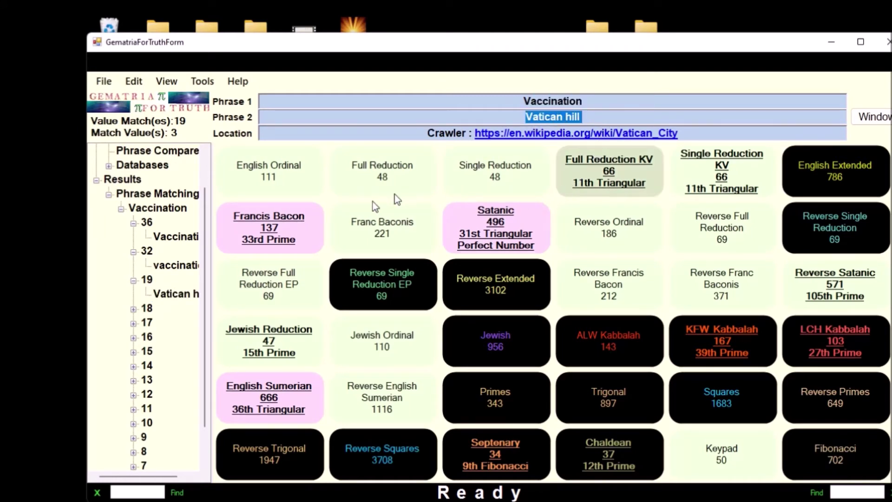
- Compare Vaccination and Vatican hill side by side in a separate, widened viewer window and close it
{"action": "left_click", "coordinate": [881, 117]}
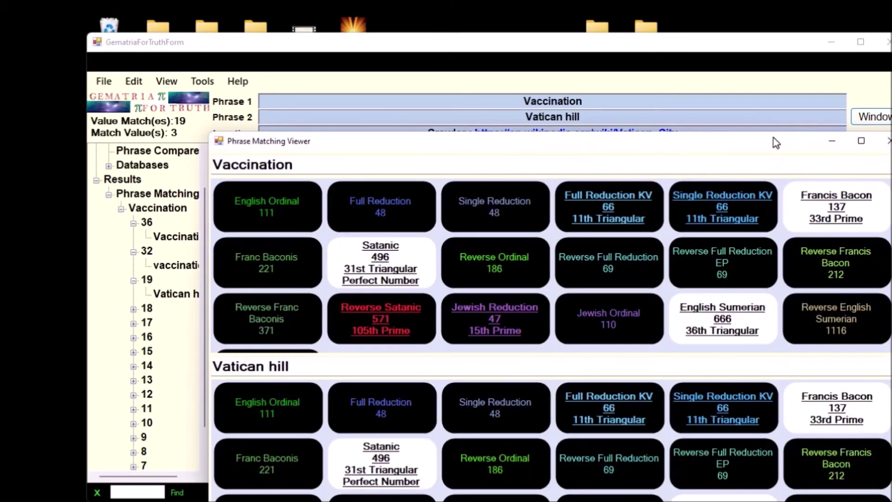
{"action": "left_click_drag", "start_coordinate": [766, 150], "coordinate": [655, 49]}
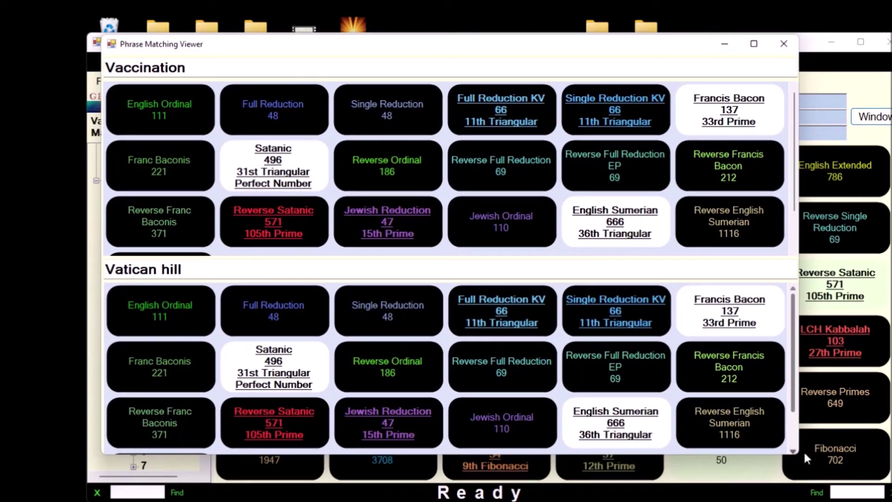
{"action": "left_click_drag", "start_coordinate": [795, 453], "coordinate": [891, 447]}
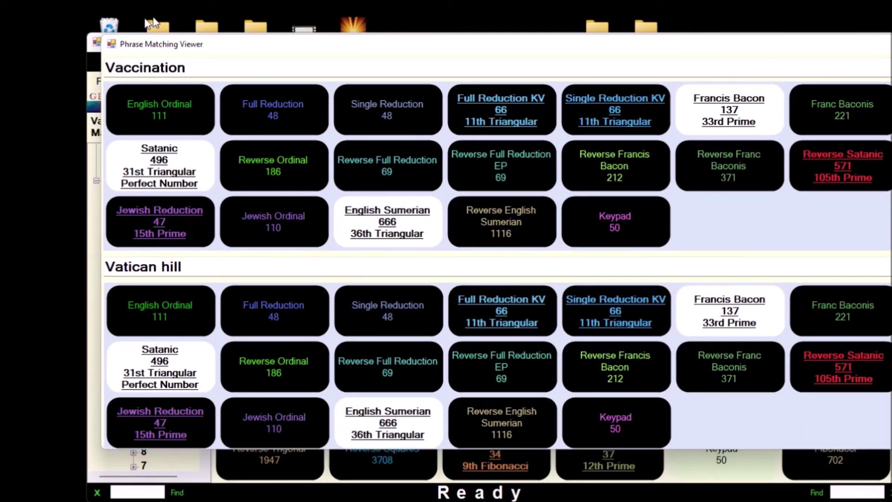
{"action": "double_click", "coordinate": [124, 53]}
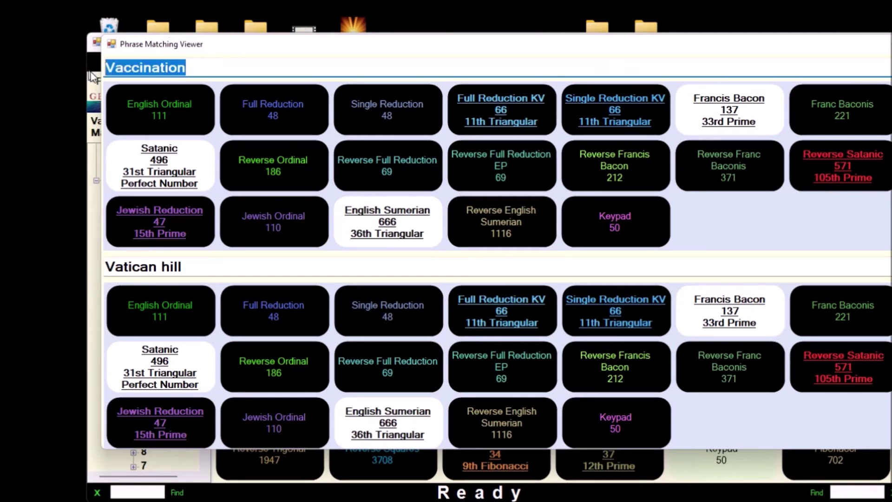
{"action": "left_click", "coordinate": [209, 267]}
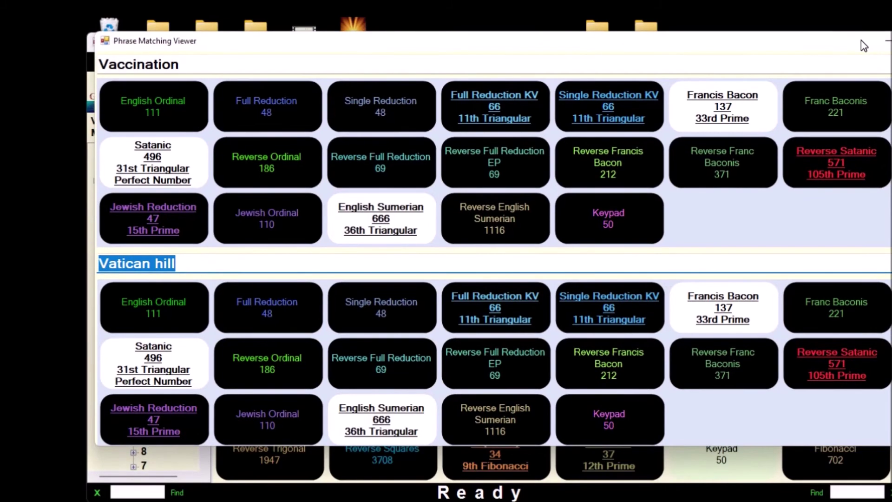
{"action": "left_click_drag", "start_coordinate": [861, 40], "coordinate": [822, 57]}
{"action": "left_click", "coordinate": [849, 57]}
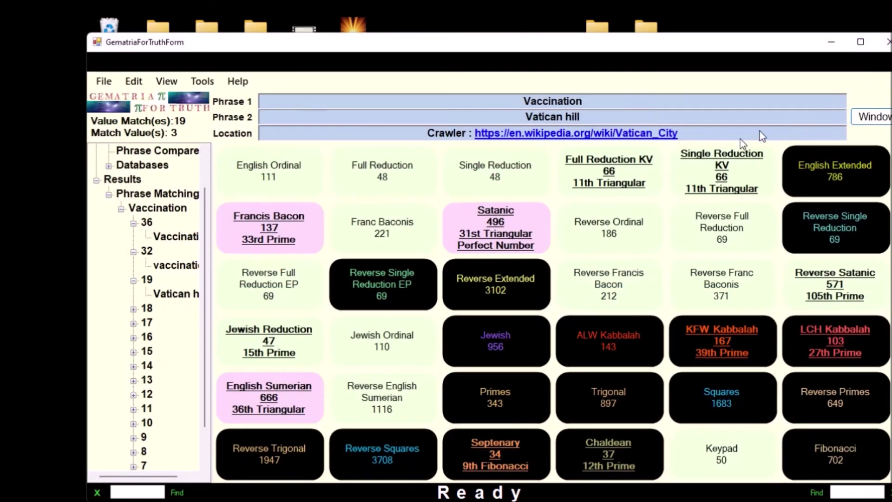
- Expand the group with 18 matches and compare Brain in a vat with Vaccination in the separate viewer window
{"action": "left_click", "coordinate": [133, 309]}
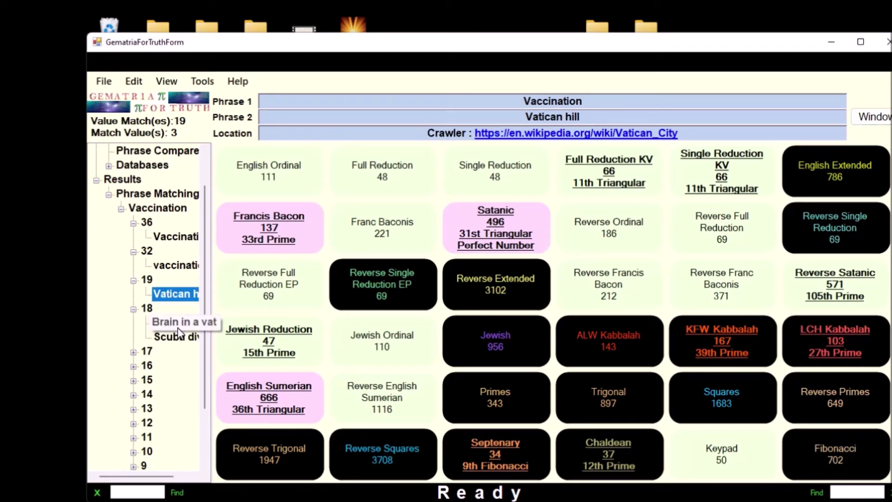
{"action": "left_click", "coordinate": [168, 325]}
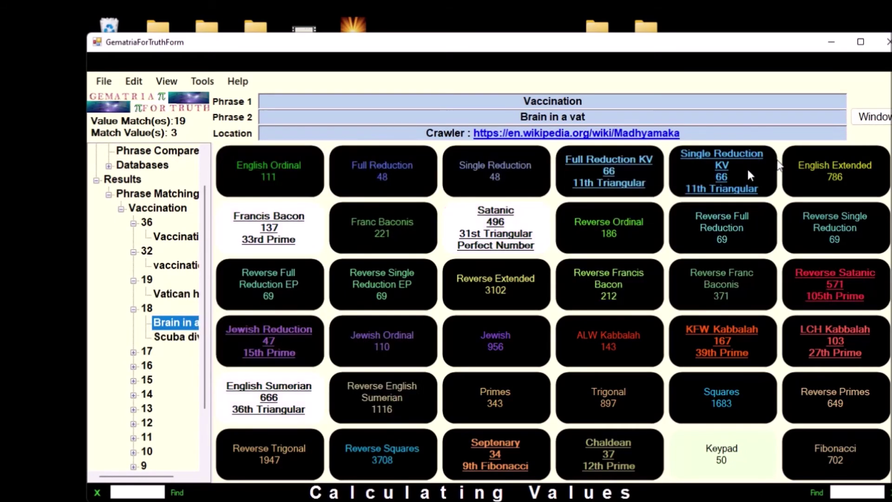
{"action": "left_click", "coordinate": [876, 117]}
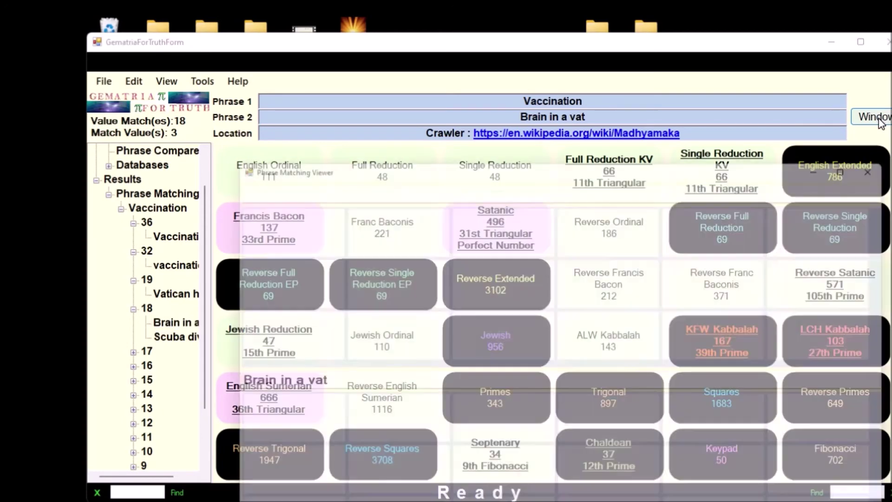
{"action": "left_click_drag", "start_coordinate": [722, 160], "coordinate": [595, 45]}
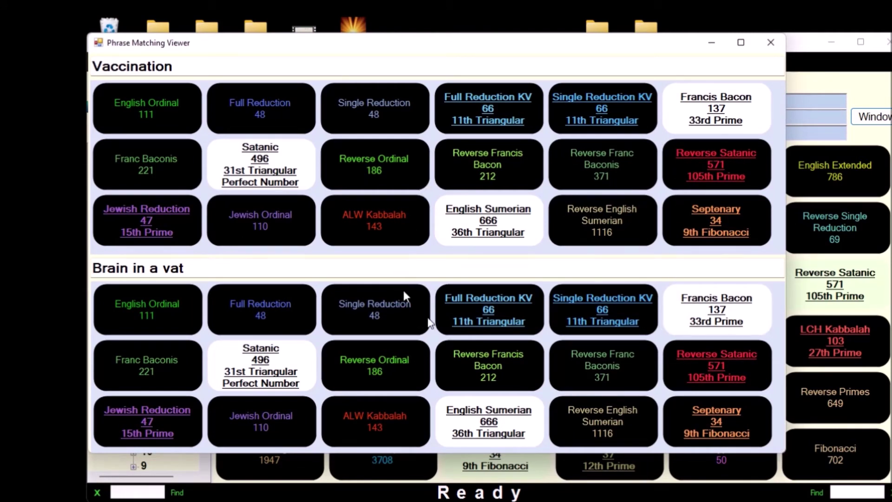
- Copy the complete phrase Brain in a vat from the comparison viewer
{"action": "left_click", "coordinate": [171, 273]}
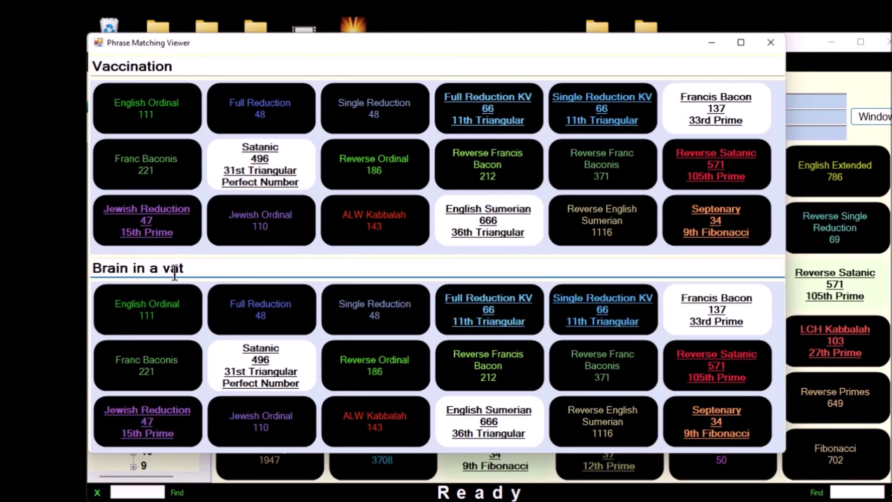
{"action": "double_click", "coordinate": [181, 264]}
{"action": "left_click", "coordinate": [209, 267]}
{"action": "left_click", "coordinate": [92, 269], "text": "shift"}
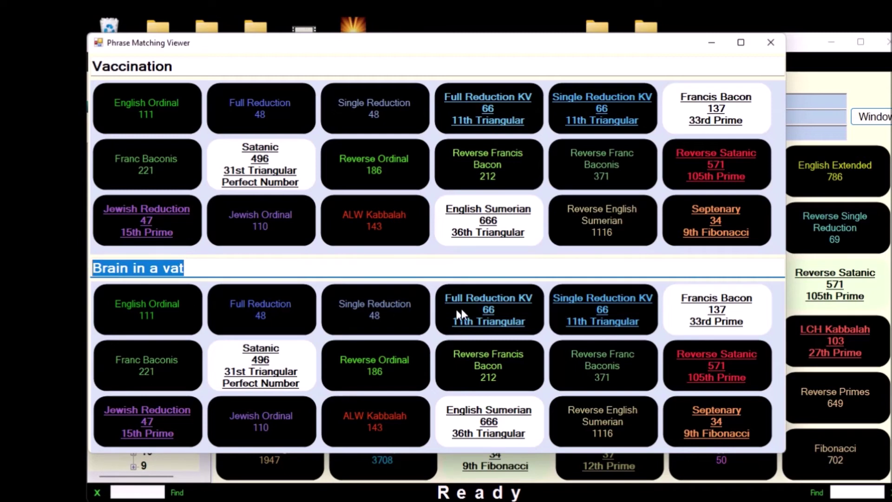
{"action": "right_click", "coordinate": [147, 272]}
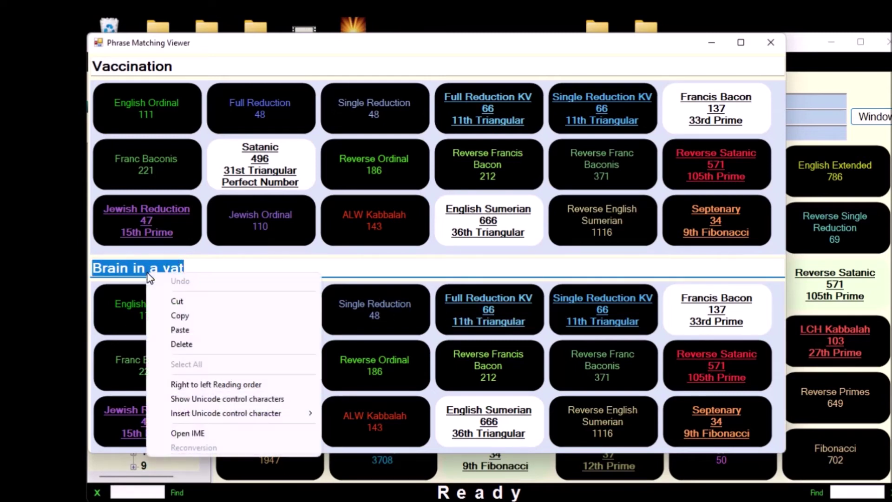
{"action": "left_click", "coordinate": [200, 318]}
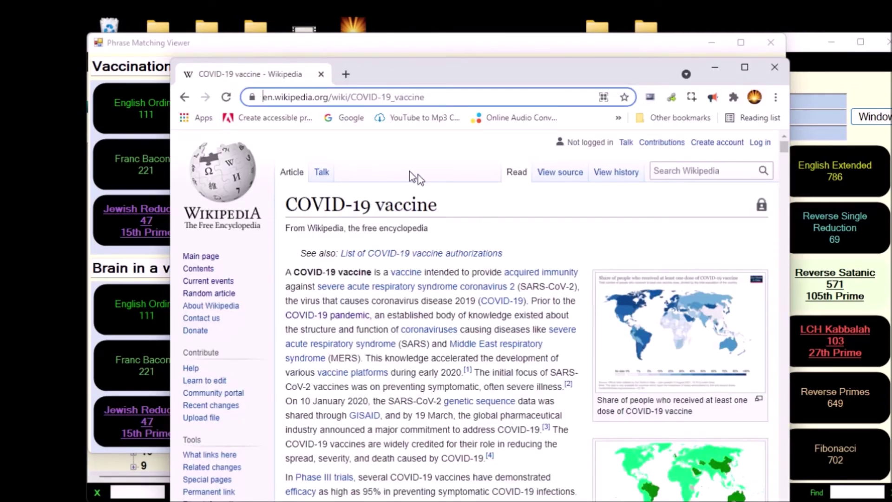
- Switch to Chrome and search Google for the copied phrase Brain in a vat
{"action": "left_click", "coordinate": [399, 96]}
{"action": "left_click_drag", "start_coordinate": [508, 96], "coordinate": [87, 142]}
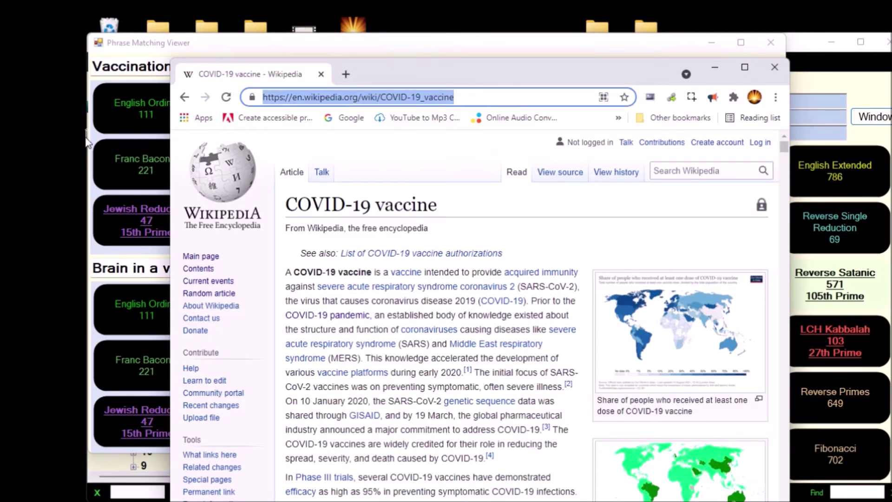
{"action": "key", "text": "ctrl+v"}
{"action": "key", "text": "Return"}
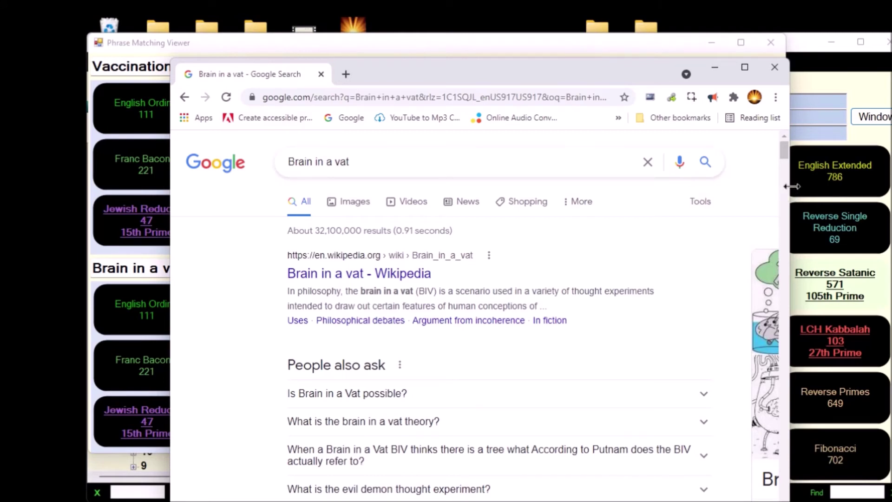
- Read the Brain in a vat summary in the enlarged browser window, minimize the browser and close the comparison viewer
{"action": "left_click_drag", "start_coordinate": [792, 186], "coordinate": [891, 186]}
{"action": "left_click_drag", "start_coordinate": [786, 84], "coordinate": [695, 56]}
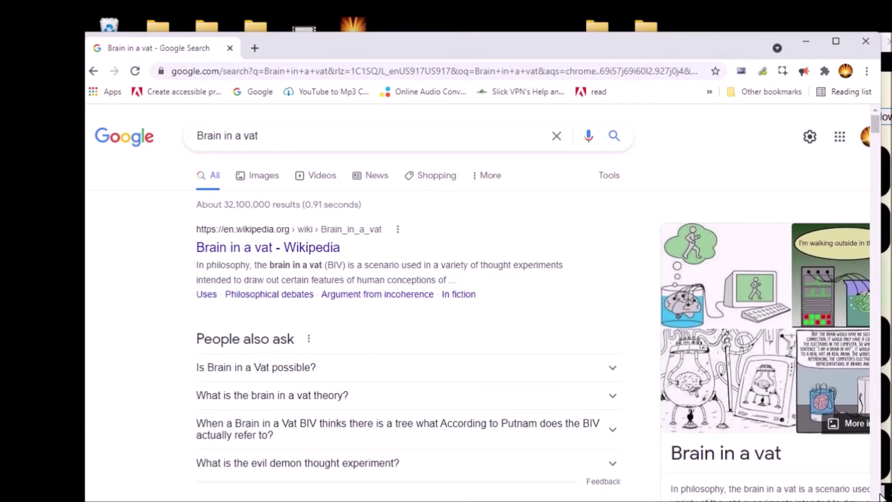
{"action": "left_click_drag", "start_coordinate": [881, 492], "coordinate": [891, 492]}
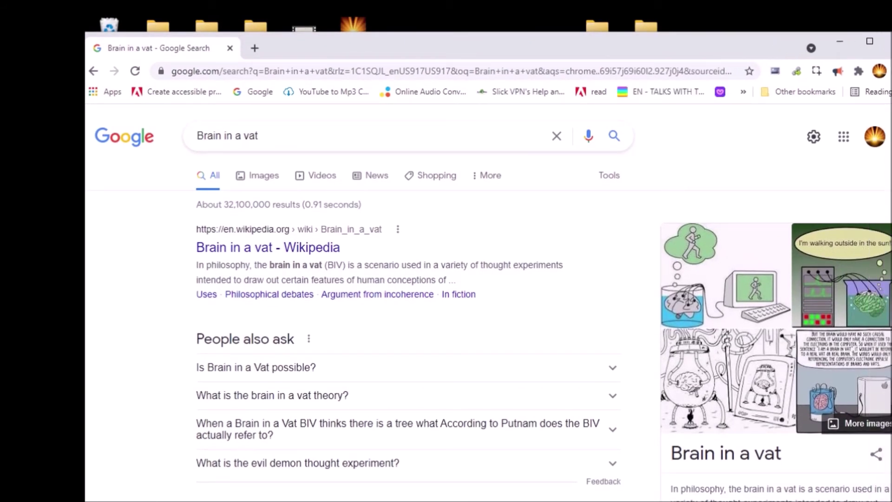
{"action": "scroll", "coordinate": [769, 391], "scroll_direction": "down", "scroll_amount": 1}
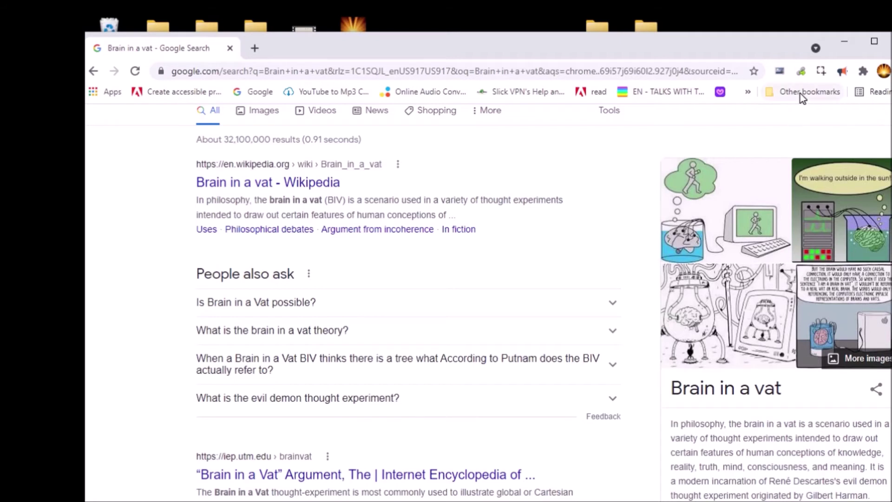
{"action": "scroll", "coordinate": [802, 334], "scroll_direction": "down", "scroll_amount": 2}
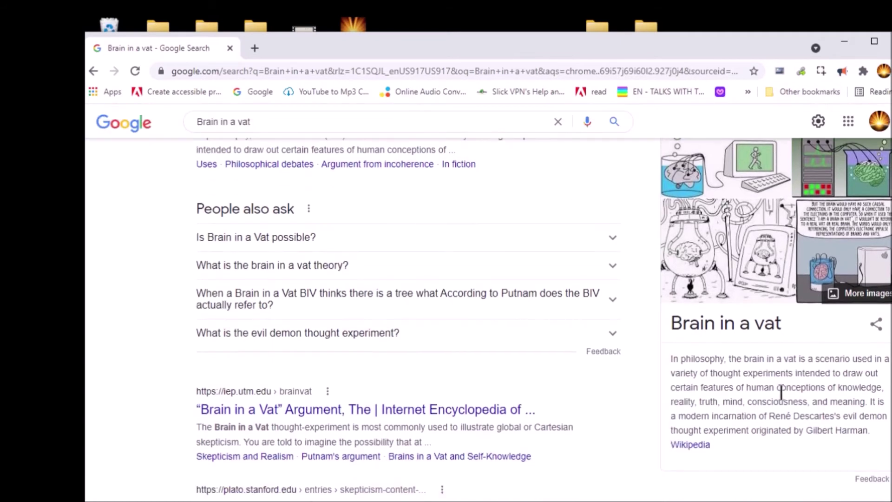
{"action": "left_click", "coordinate": [840, 49]}
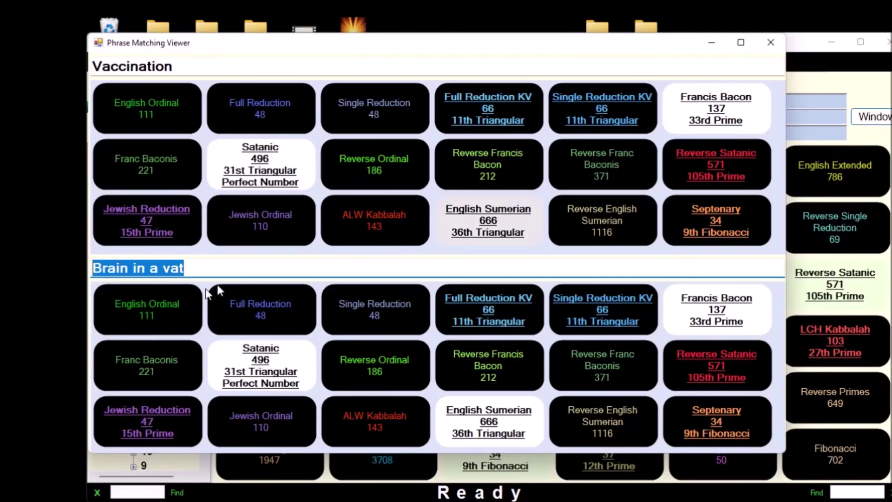
{"action": "left_click", "coordinate": [770, 42]}
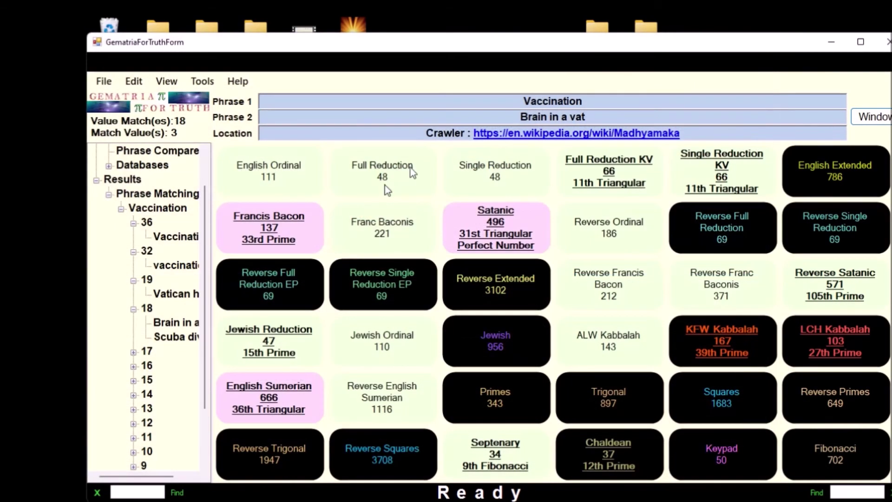
- Compare Scuba diving with Vaccination, expand the groups with 17 and 16 matches, and compare Significant with Vaccination
{"action": "left_click", "coordinate": [185, 339]}
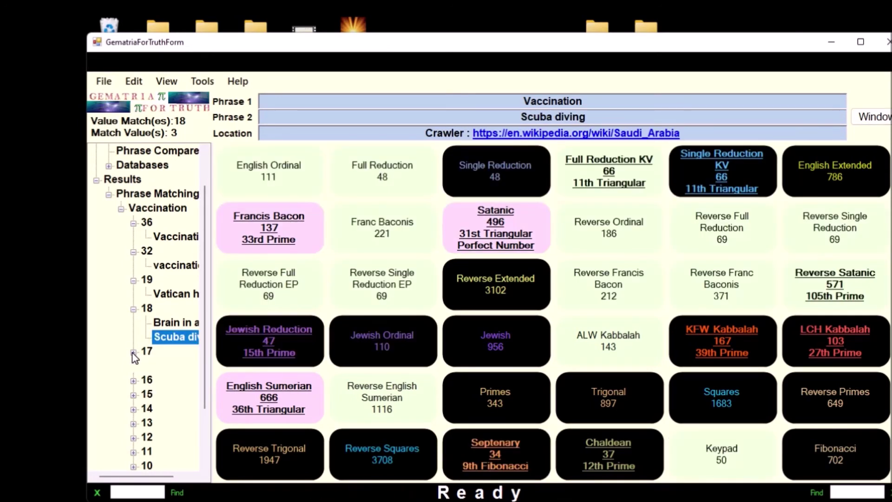
{"action": "left_click", "coordinate": [133, 381]}
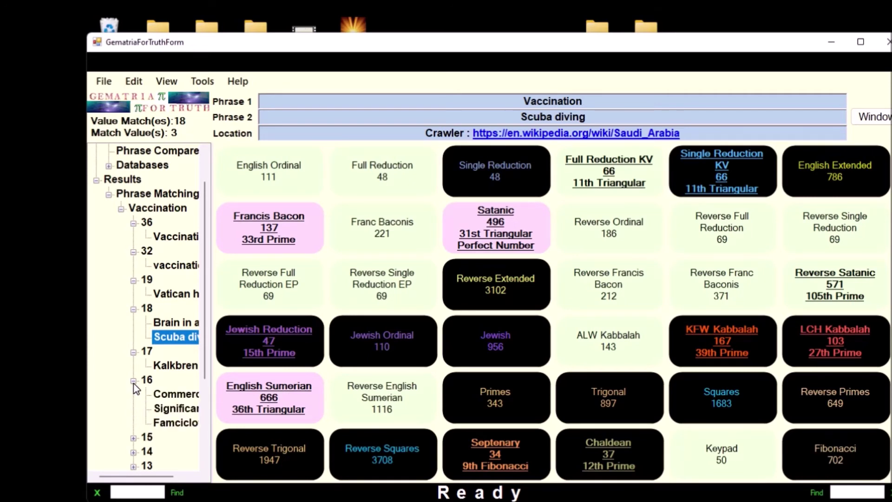
{"action": "left_click", "coordinate": [178, 409]}
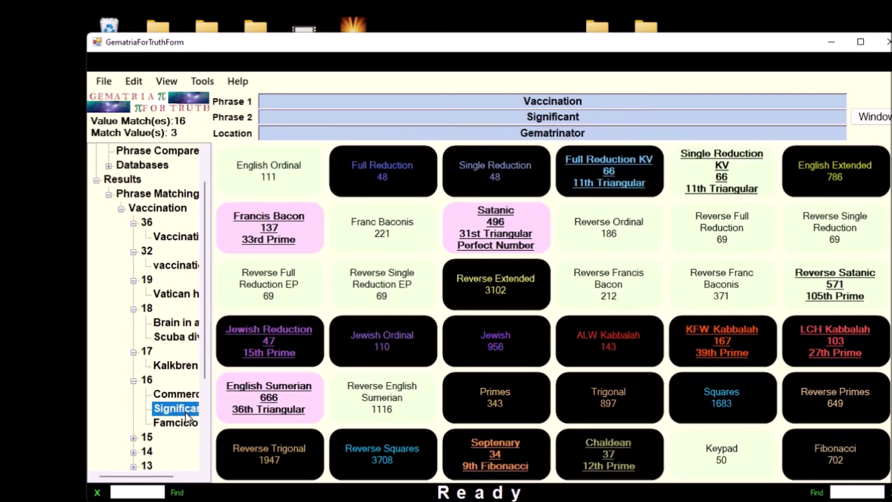
- Expand the groups with 15, 14 and 13 matches and look through the matching phrases for Vaccination
{"action": "left_click", "coordinate": [133, 437]}
{"action": "scroll", "coordinate": [139, 446], "scroll_direction": "down", "scroll_amount": 6}
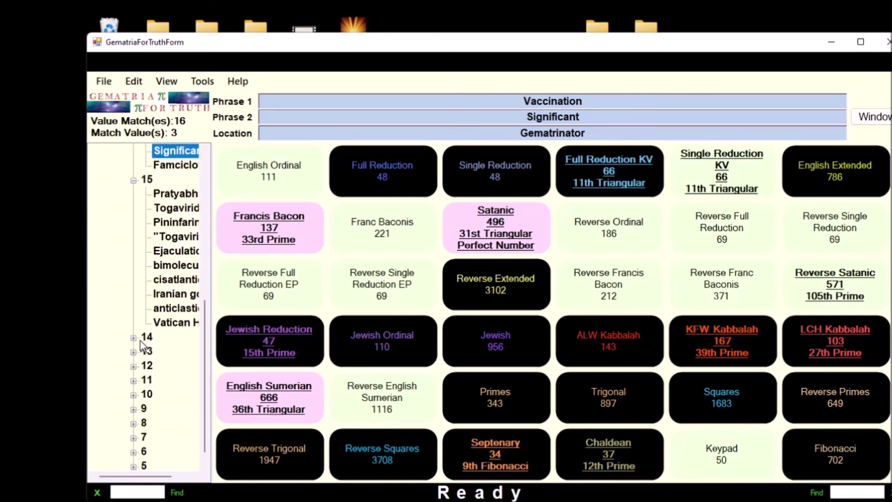
{"action": "left_click", "coordinate": [133, 337]}
{"action": "scroll", "coordinate": [134, 353], "scroll_direction": "down", "scroll_amount": 3}
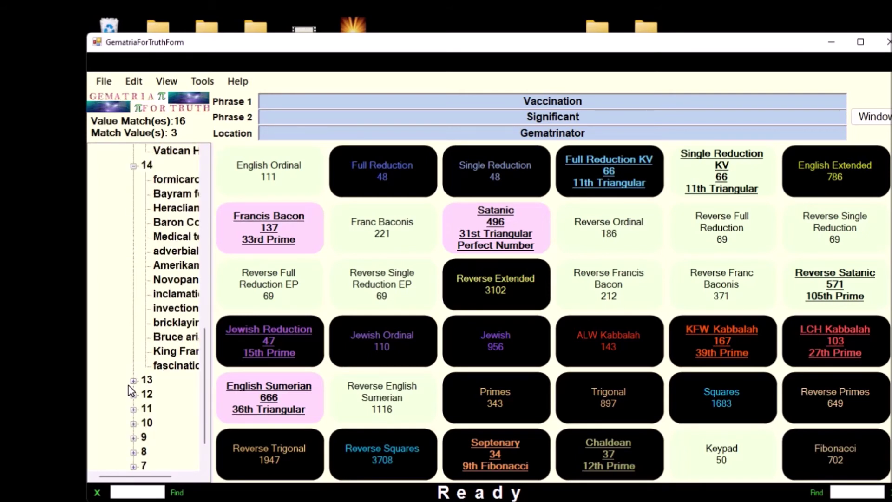
{"action": "left_click", "coordinate": [133, 381]}
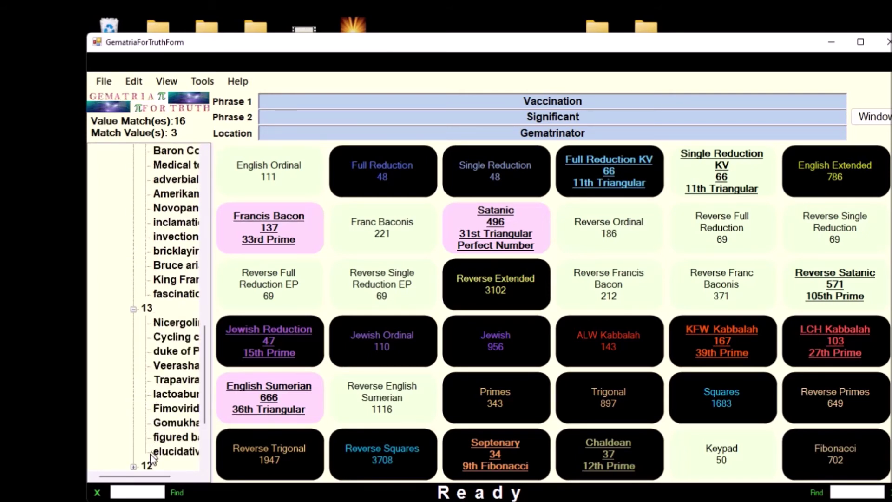
{"action": "scroll", "coordinate": [151, 462], "scroll_direction": "up", "scroll_amount": 12}
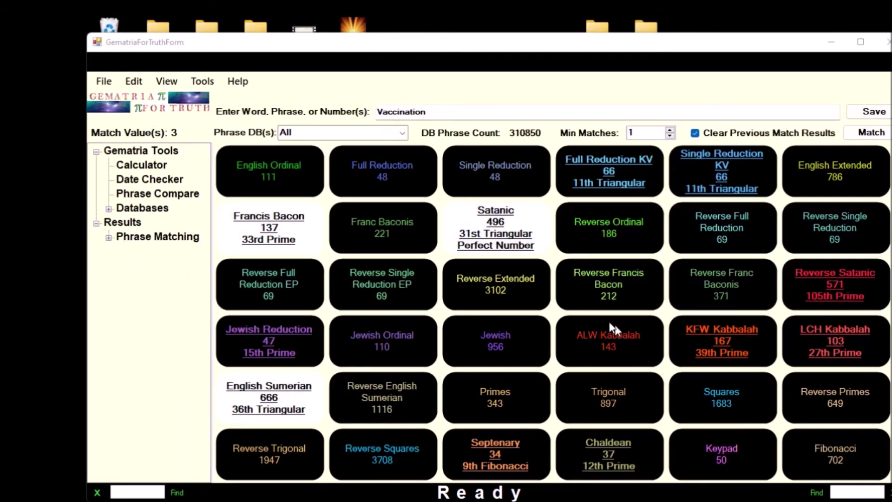
- Show the Generated Events databases and widen the Name column to read the full database name and its document count
{"action": "left_click", "coordinate": [108, 210]}
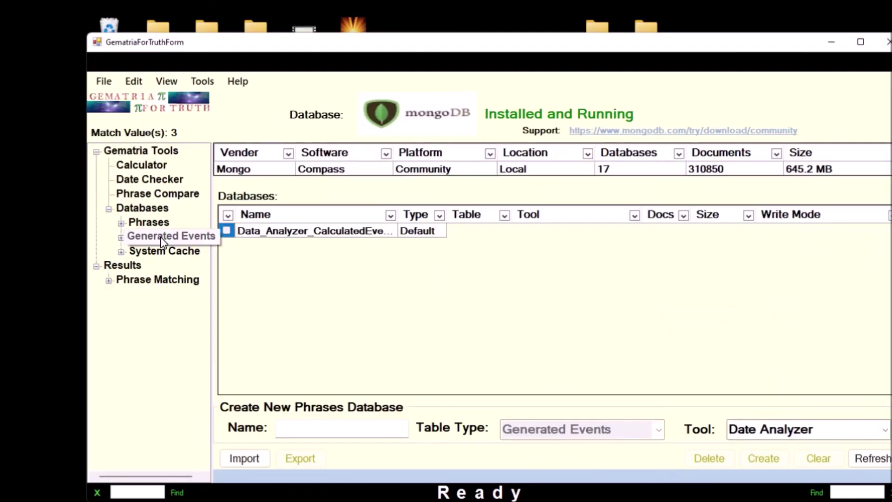
{"action": "left_click_drag", "start_coordinate": [661, 235], "coordinate": [338, 235]}
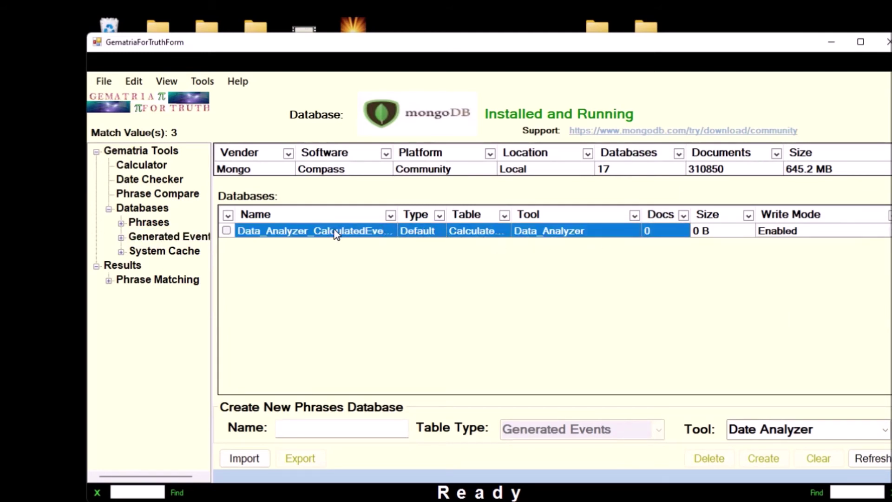
{"action": "left_click_drag", "start_coordinate": [398, 215], "coordinate": [447, 214]}
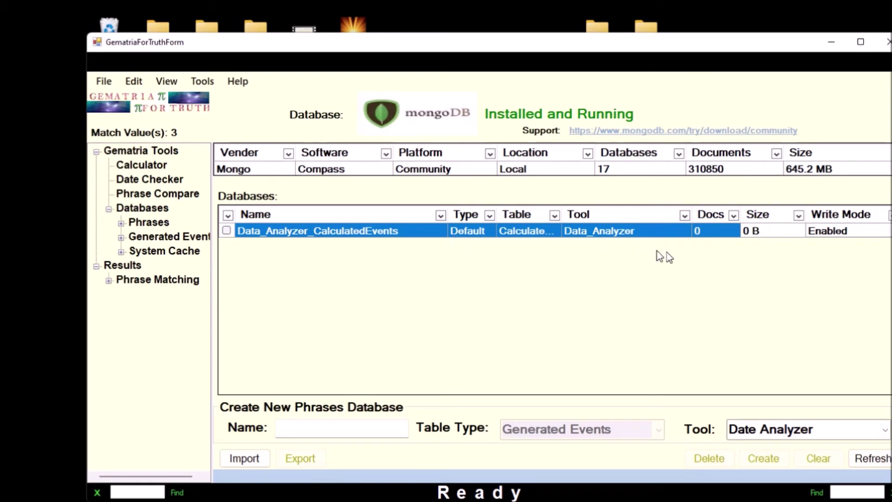
{"action": "left_click", "coordinate": [713, 229]}
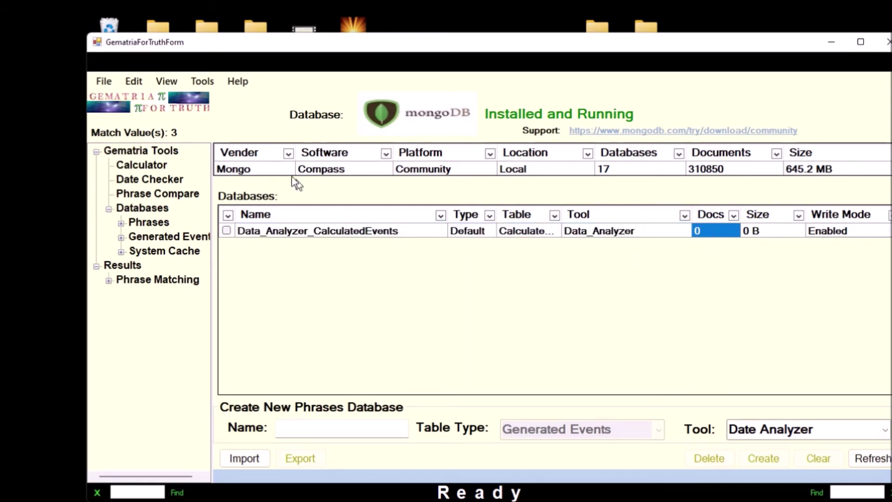
- Open the Date Analyzer and enter 2/22/2022 as the date to analyze
{"action": "left_click", "coordinate": [201, 82]}
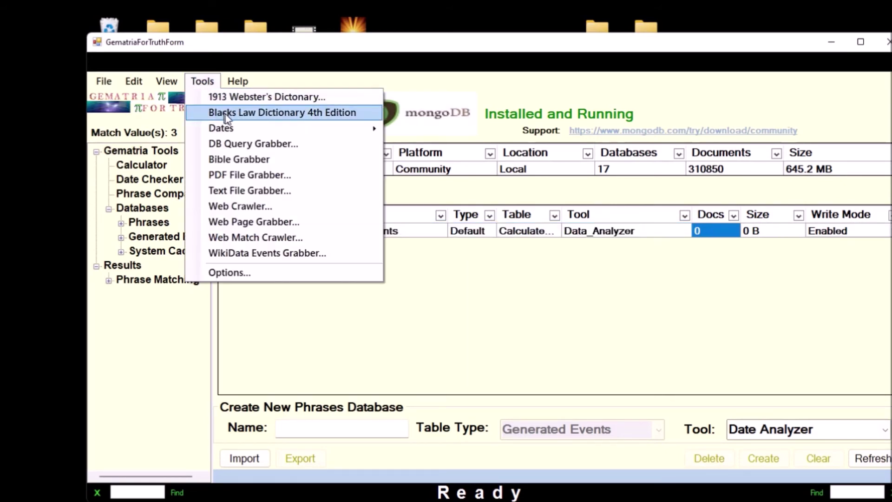
{"action": "mouse_move", "coordinate": [372, 130]}
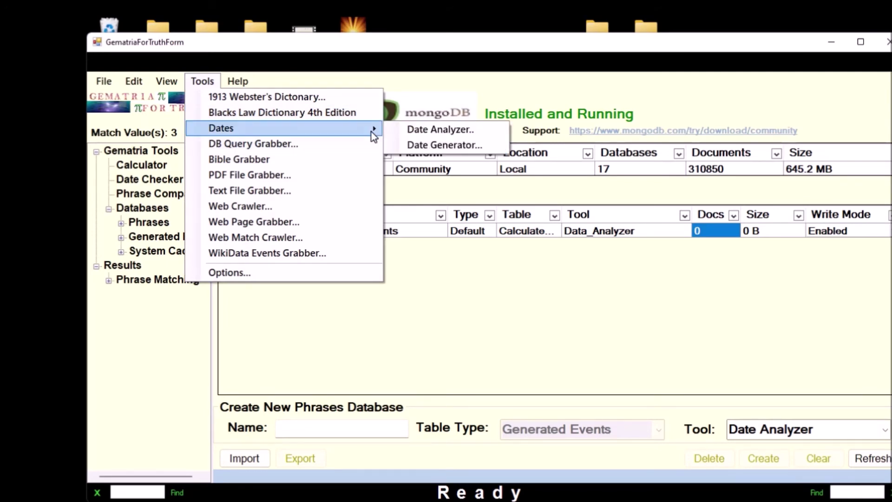
{"action": "left_click", "coordinate": [467, 136]}
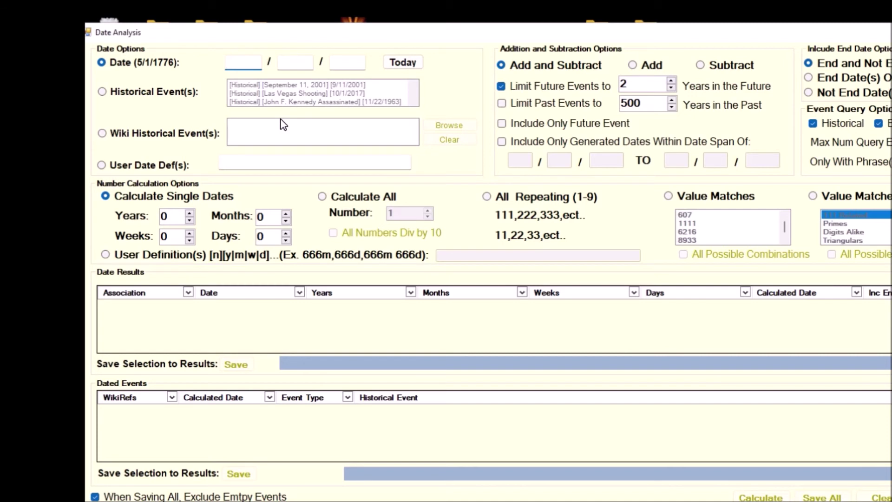
{"action": "type", "text": "2"}
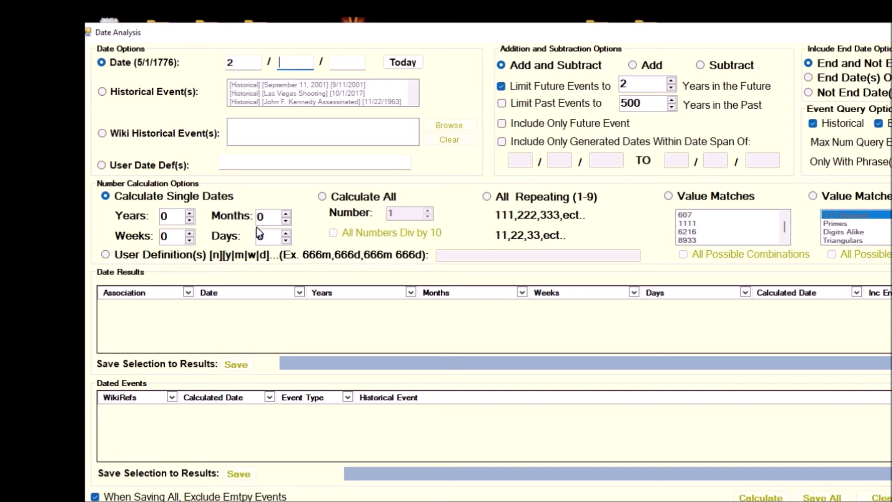
{"action": "left_click", "coordinate": [347, 63]}
{"action": "type", "text": "2022"}
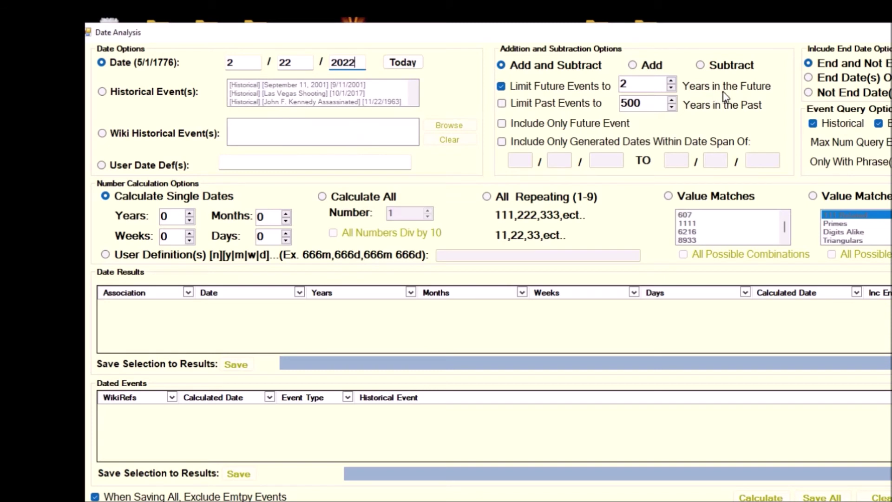
- Set the date calculation to Subtract, switch the number calculation to Value Matches, and select the value 666
{"action": "left_click", "coordinate": [725, 66]}
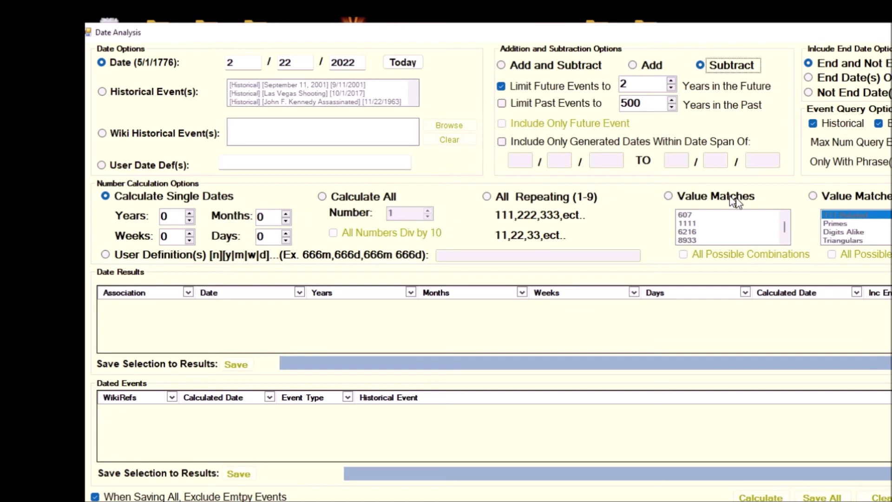
{"action": "left_click", "coordinate": [709, 198]}
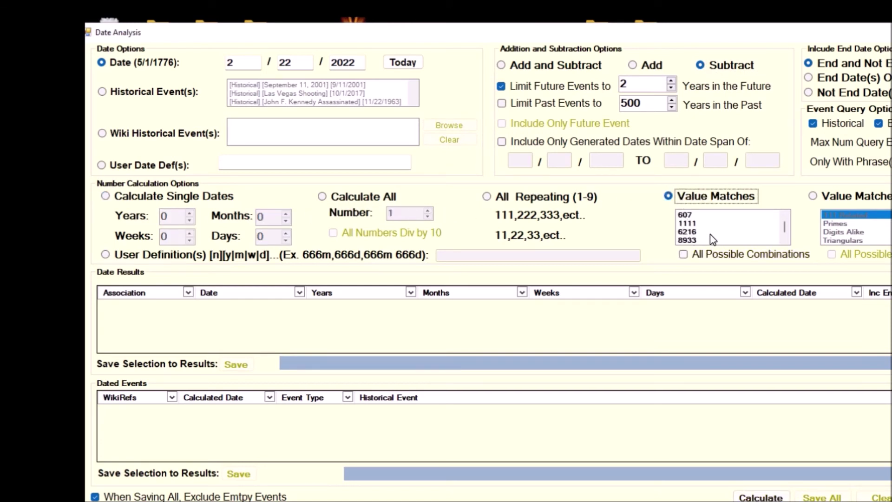
{"action": "scroll", "coordinate": [711, 226], "scroll_direction": "down", "scroll_amount": 6}
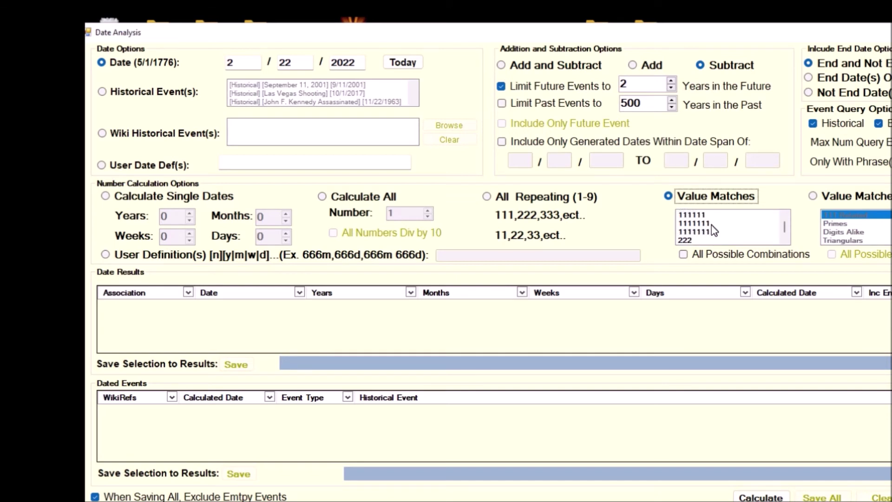
{"action": "scroll", "coordinate": [713, 230], "scroll_direction": "down", "scroll_amount": 6}
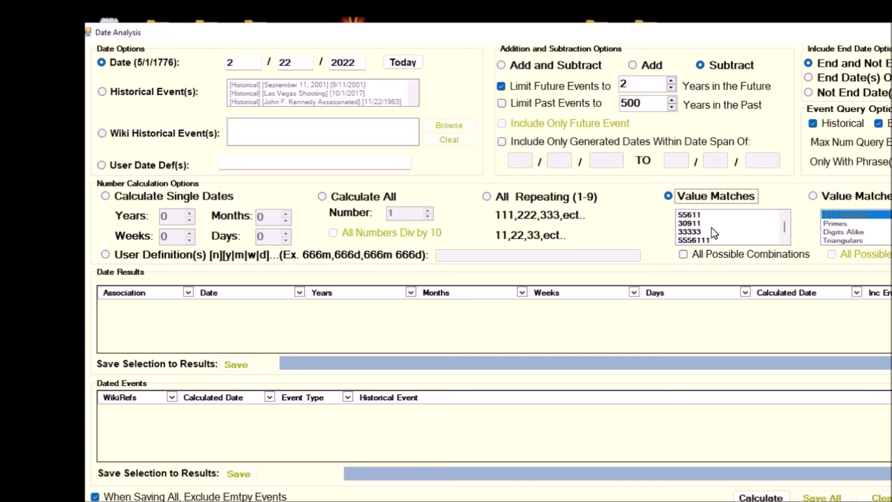
{"action": "scroll", "coordinate": [713, 236], "scroll_direction": "down", "scroll_amount": 6}
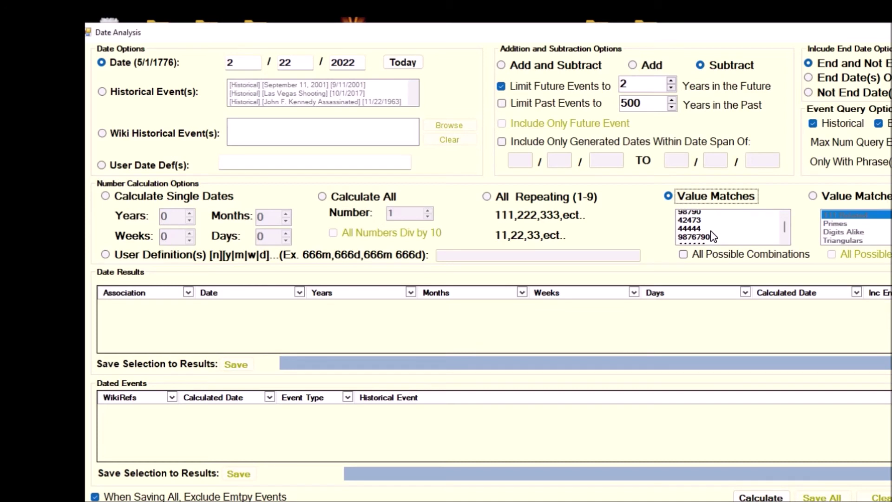
{"action": "scroll", "coordinate": [713, 236], "scroll_direction": "down", "scroll_amount": 2}
{"action": "scroll", "coordinate": [712, 237], "scroll_direction": "down", "scroll_amount": 3}
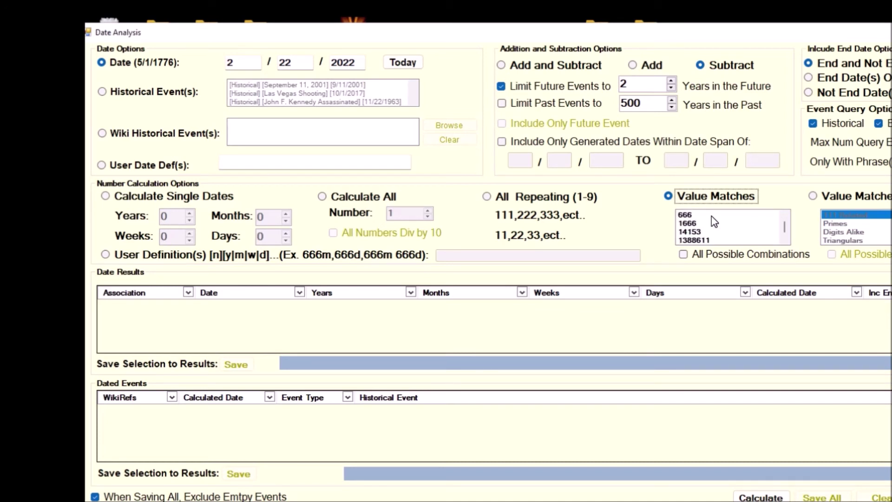
{"action": "left_click", "coordinate": [711, 215]}
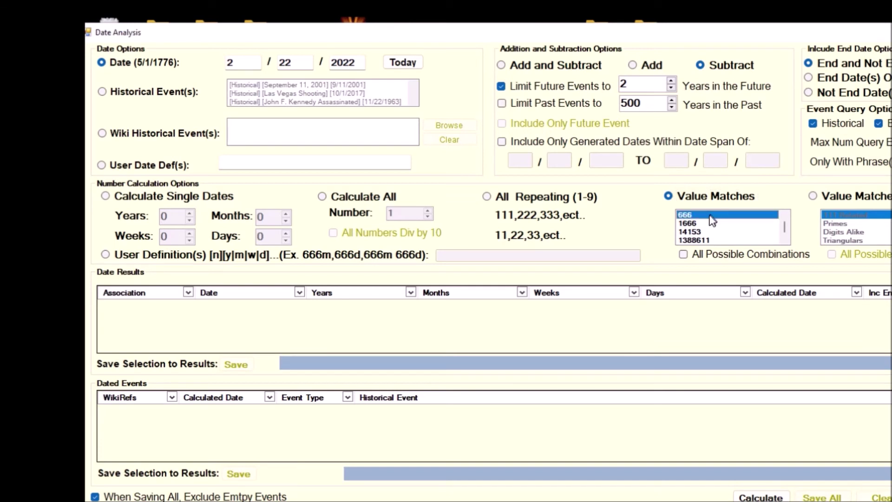
- Add 4973 to the selected match values, leaving 6660 unselected
{"action": "scroll", "coordinate": [705, 222], "scroll_direction": "down", "scroll_amount": 3}
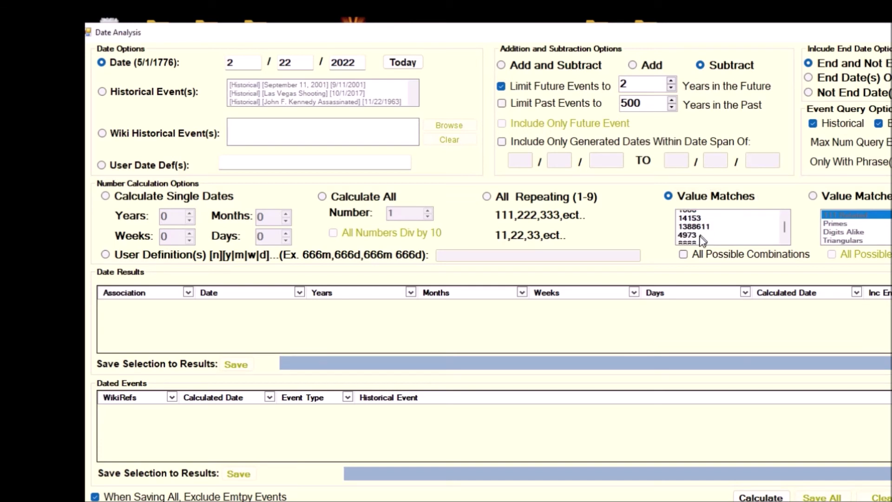
{"action": "left_click", "coordinate": [702, 238]}
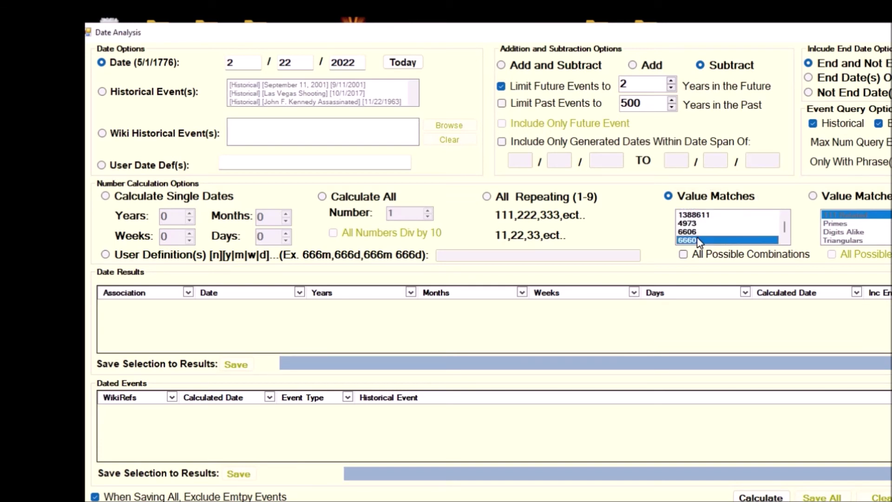
{"action": "left_click", "coordinate": [699, 241]}
{"action": "left_click", "coordinate": [698, 225]}
- Add the values 911 and 7109 to the selected match values
{"action": "scroll", "coordinate": [701, 232], "scroll_direction": "down", "scroll_amount": 5}
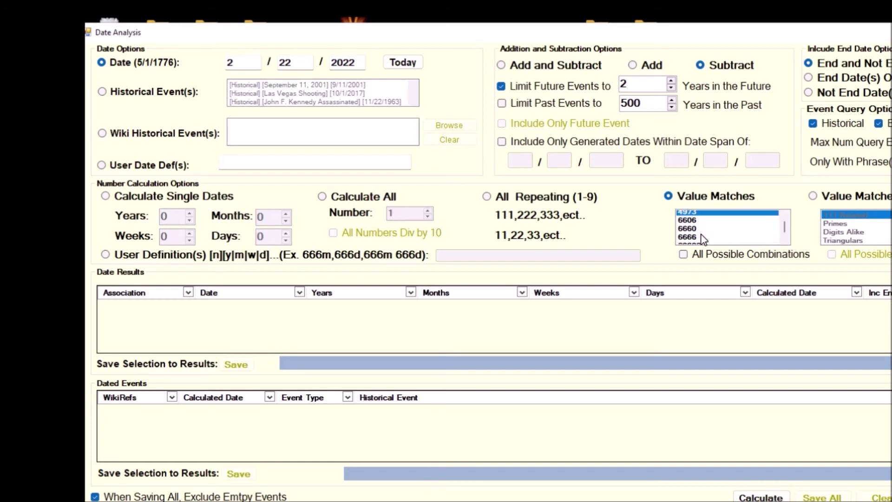
{"action": "scroll", "coordinate": [703, 237], "scroll_direction": "down", "scroll_amount": 6}
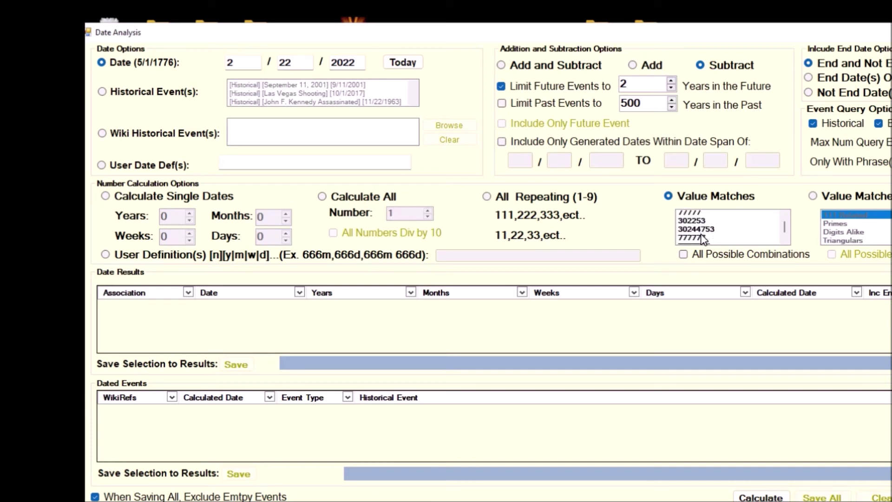
{"action": "scroll", "coordinate": [714, 236], "scroll_direction": "down", "scroll_amount": 5}
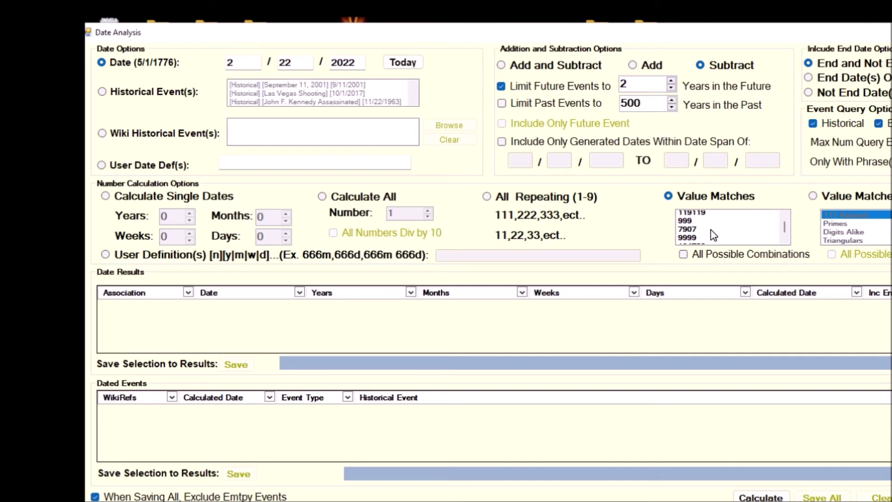
{"action": "scroll", "coordinate": [714, 235], "scroll_direction": "up", "scroll_amount": 1}
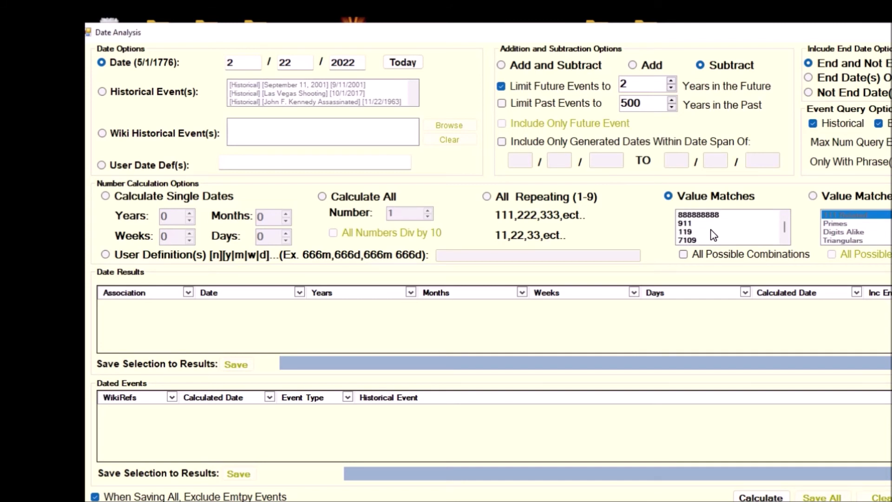
{"action": "left_click", "coordinate": [700, 224]}
{"action": "left_click", "coordinate": [693, 241], "text": "ctrl"}
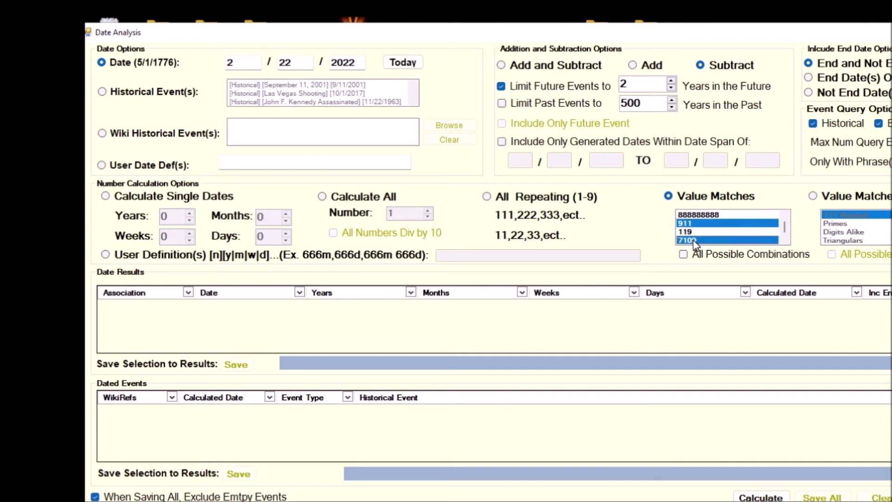
- Add the values 322, 1331, 1377, 2137 and 52003 to the selected match values
{"action": "scroll", "coordinate": [706, 239], "scroll_direction": "down", "scroll_amount": 5}
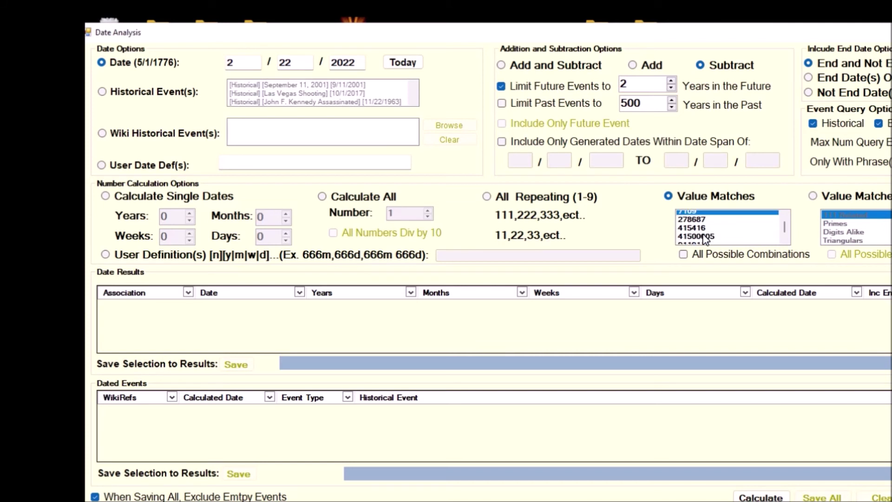
{"action": "scroll", "coordinate": [706, 239], "scroll_direction": "down", "scroll_amount": 5}
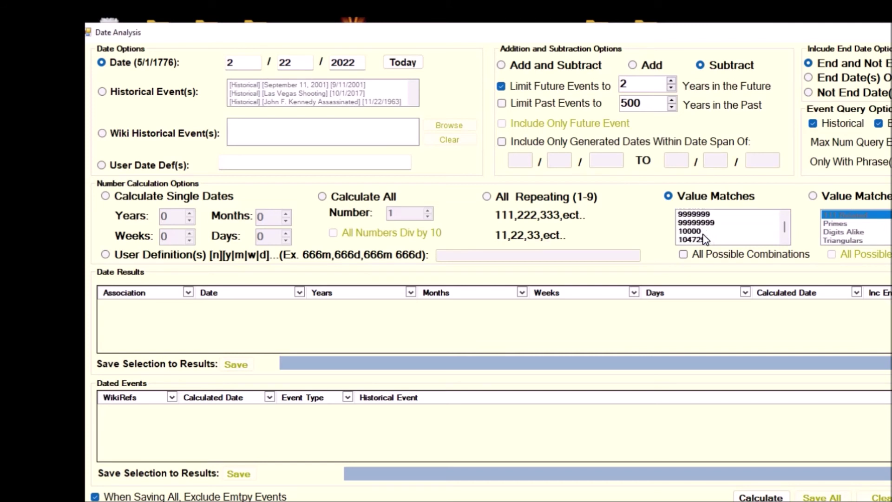
{"action": "scroll", "coordinate": [706, 239], "scroll_direction": "down", "scroll_amount": 3}
{"action": "scroll", "coordinate": [705, 240], "scroll_direction": "down", "scroll_amount": 3}
{"action": "scroll", "coordinate": [706, 239], "scroll_direction": "down", "scroll_amount": 3}
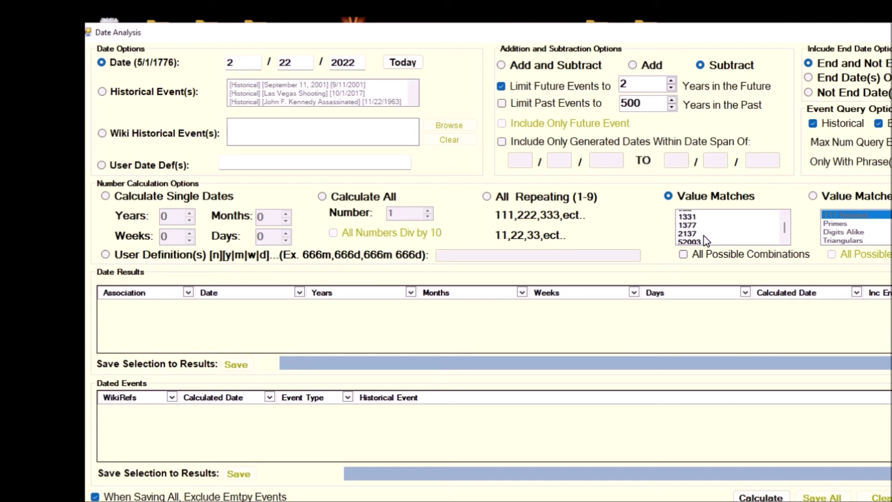
{"action": "left_click_drag", "start_coordinate": [695, 235], "coordinate": [699, 244]}
{"action": "scroll", "coordinate": [703, 237], "scroll_direction": "down", "scroll_amount": 1}
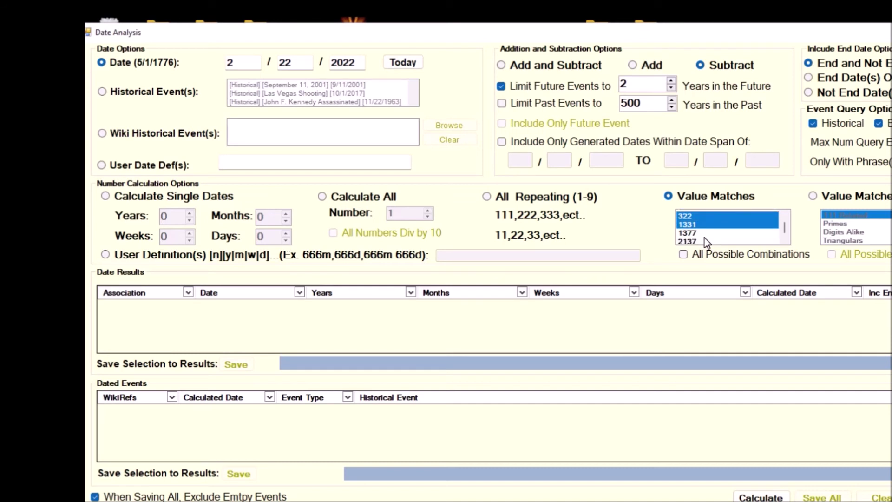
{"action": "left_click", "coordinate": [700, 225], "text": "ctrl"}
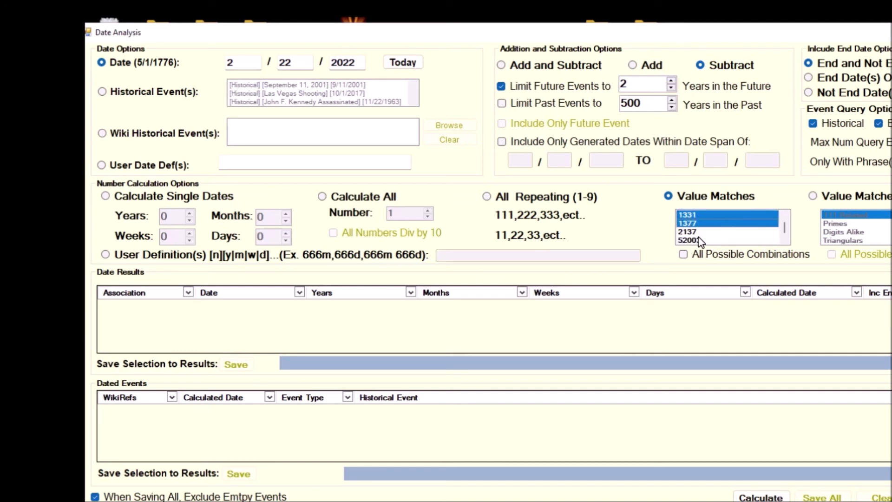
{"action": "left_click", "coordinate": [702, 231], "text": "ctrl"}
{"action": "left_click", "coordinate": [700, 238], "text": "ctrl"}
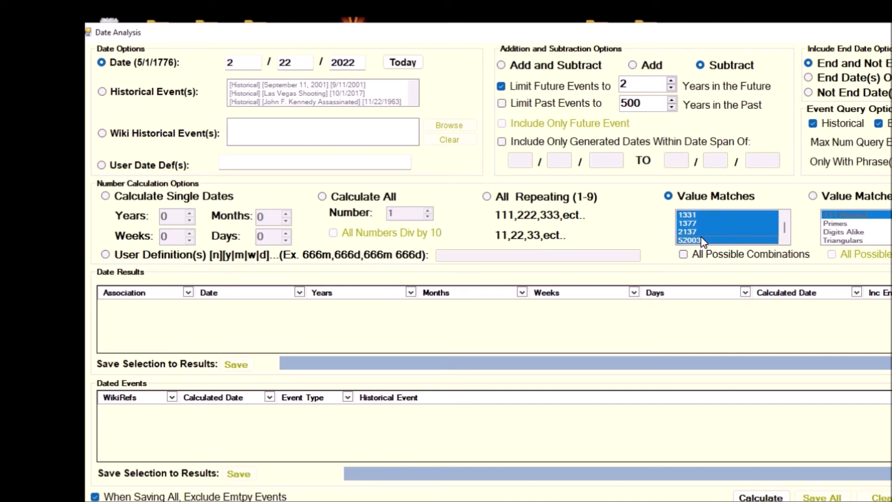
- Add the values 1776, 15217 and 71251 to the selected match values
{"action": "scroll", "coordinate": [703, 229], "scroll_direction": "down", "scroll_amount": 1}
{"action": "scroll", "coordinate": [704, 228], "scroll_direction": "down", "scroll_amount": 4}
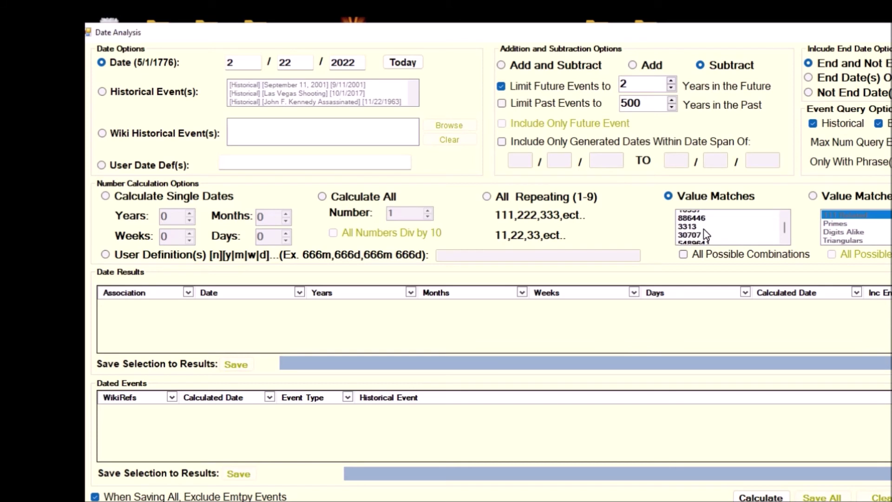
{"action": "scroll", "coordinate": [705, 233], "scroll_direction": "down", "scroll_amount": 2}
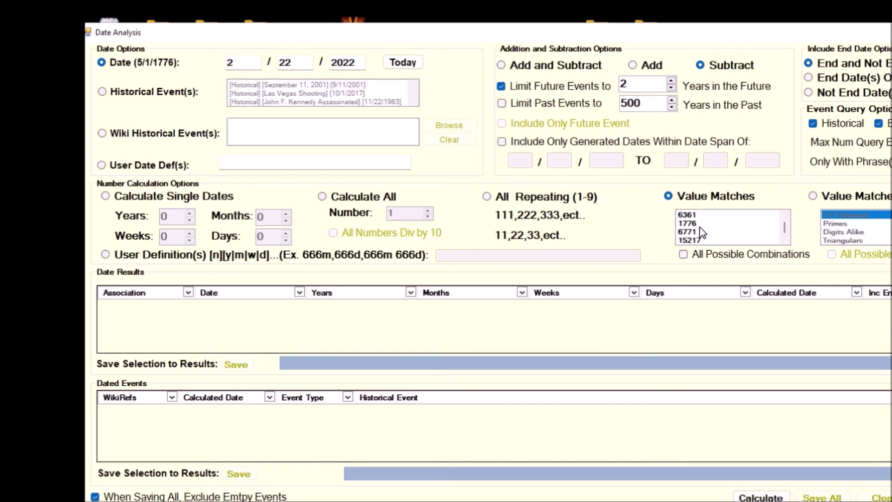
{"action": "left_click", "coordinate": [694, 223]}
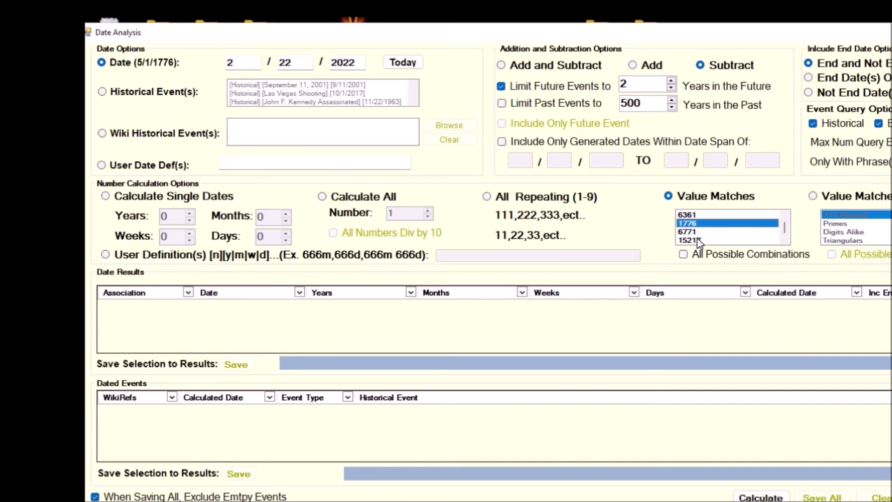
{"action": "left_click", "coordinate": [697, 240]}
{"action": "scroll", "coordinate": [697, 237], "scroll_direction": "down", "scroll_amount": 1}
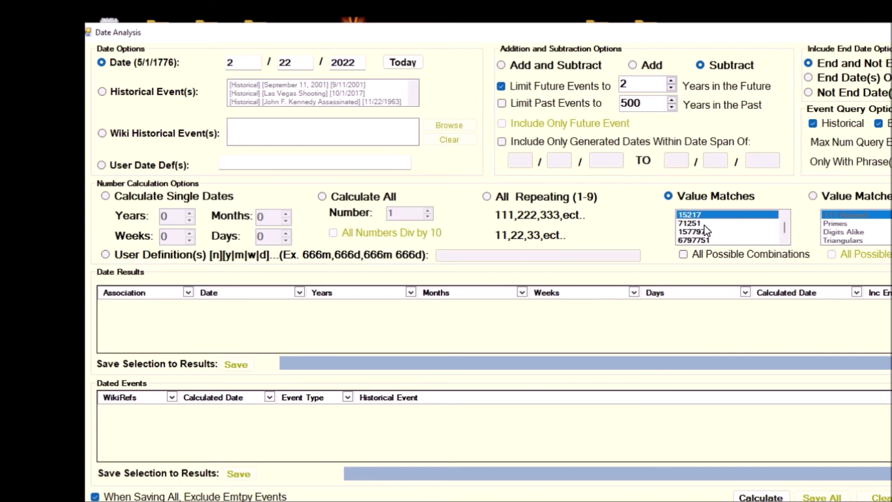
{"action": "left_click", "coordinate": [704, 225]}
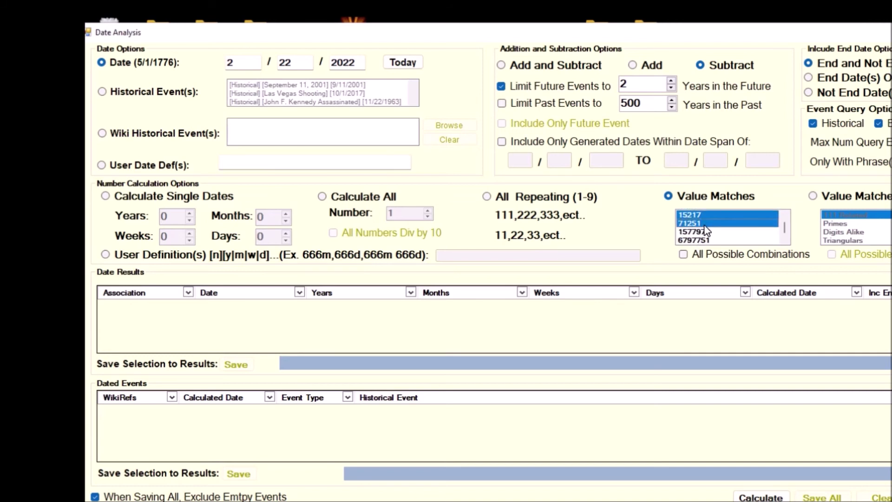
- Enable all possible combinations for the value matches and calculate the dates
{"action": "left_click", "coordinate": [679, 258]}
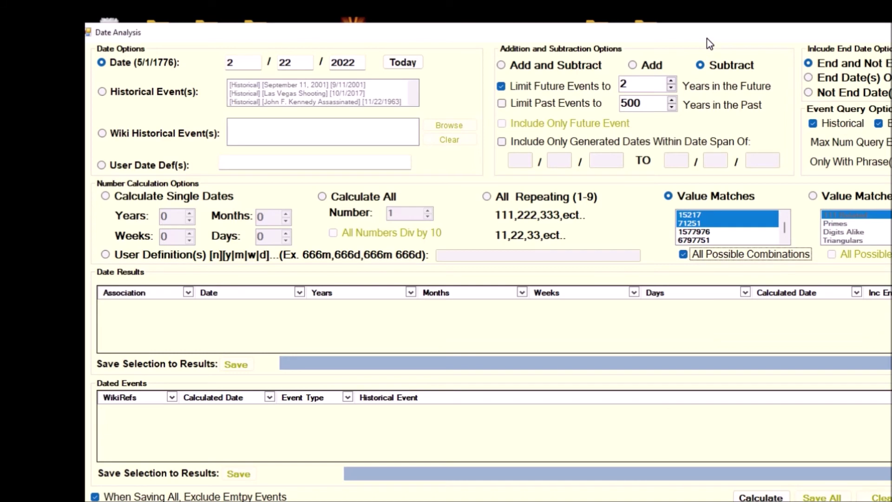
{"action": "left_click_drag", "start_coordinate": [704, 35], "coordinate": [634, 34]}
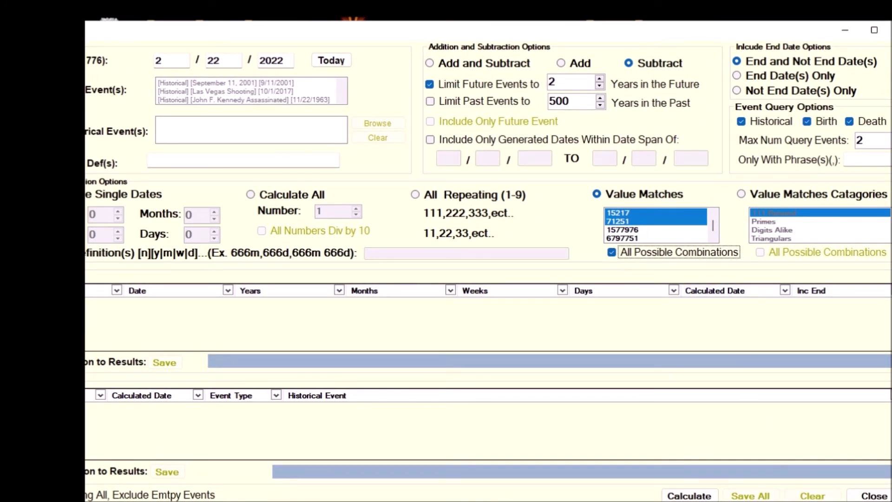
{"action": "left_click", "coordinate": [702, 496]}
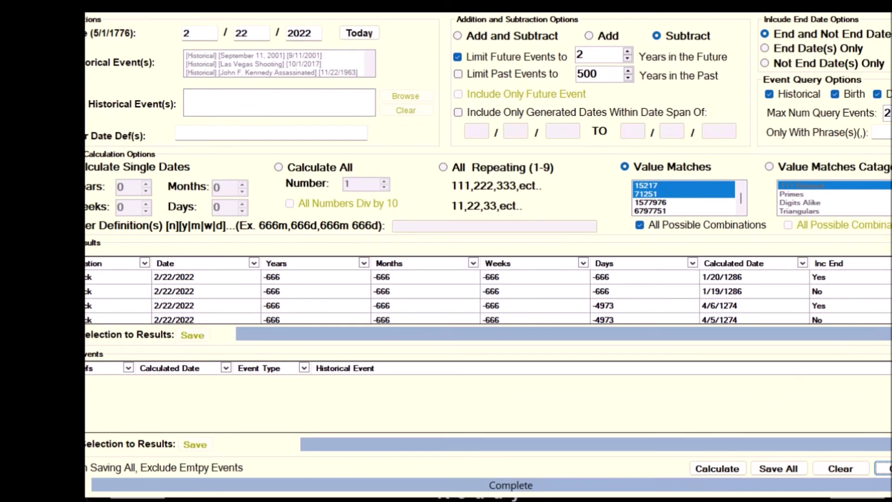
- Save all calculated date results with their dated events, and close the Date Analysis window
{"action": "scroll", "coordinate": [581, 307], "scroll_direction": "down", "scroll_amount": 5}
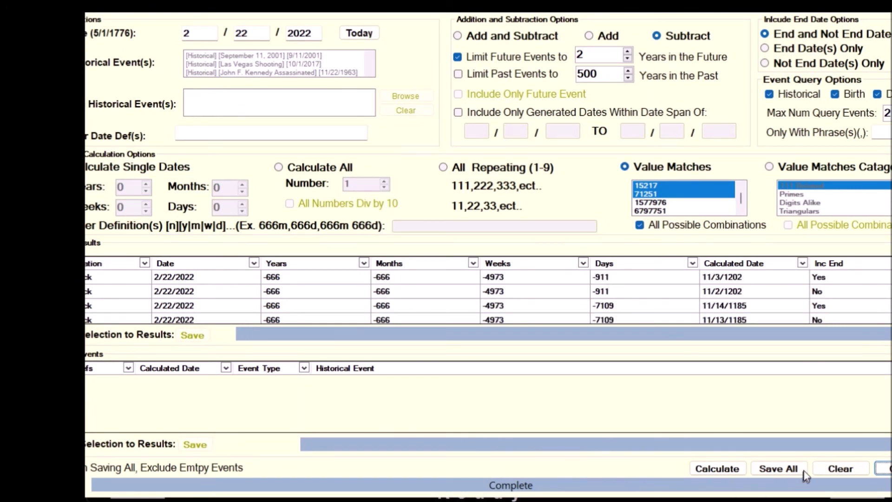
{"action": "left_click", "coordinate": [789, 473]}
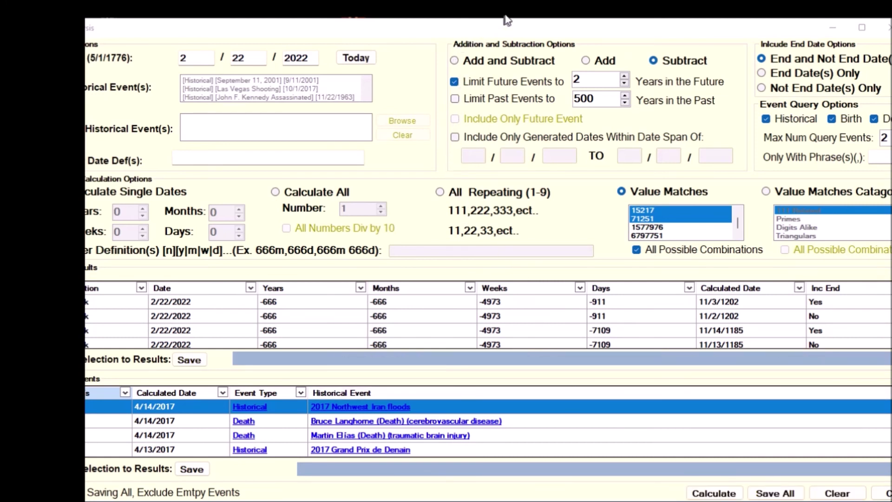
{"action": "left_click", "coordinate": [881, 493]}
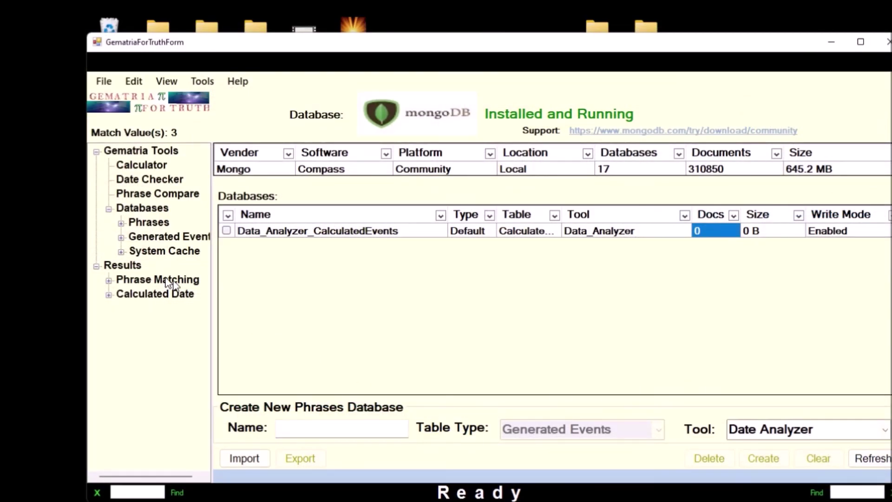
- Check the document count of the Data_Analyzer_CalculatedEvents database under the Generated Events databases
{"action": "left_click", "coordinate": [138, 210]}
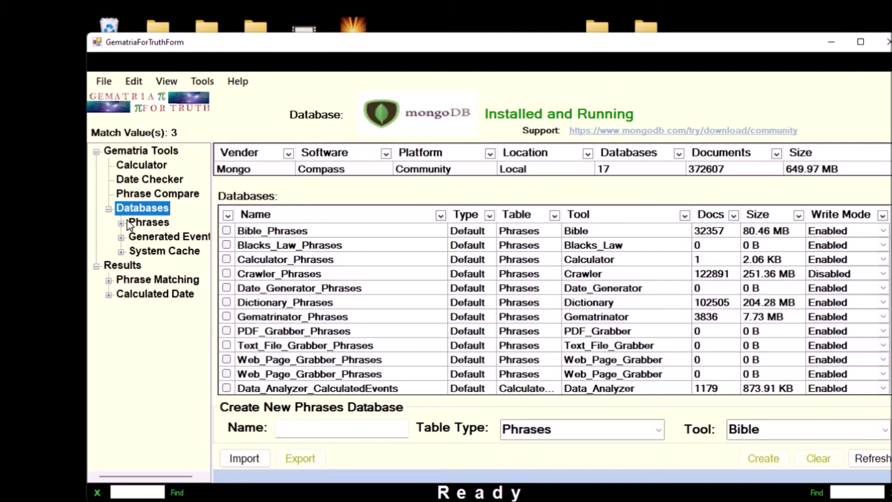
{"action": "left_click", "coordinate": [144, 237]}
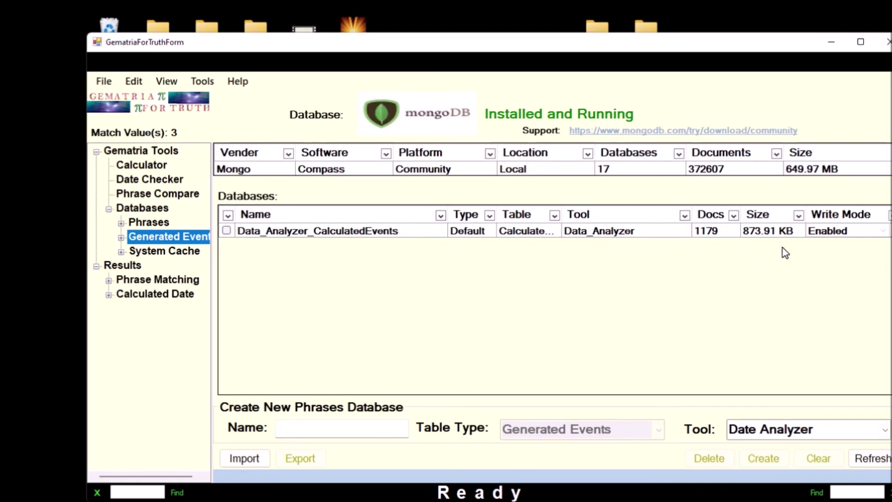
{"action": "mouse_move", "coordinate": [722, 45]}
{"action": "left_mouse_down"}
{"action": "mouse_move", "coordinate": [697, 50]}
{"action": "mouse_move", "coordinate": [706, 45]}
{"action": "left_mouse_up"}
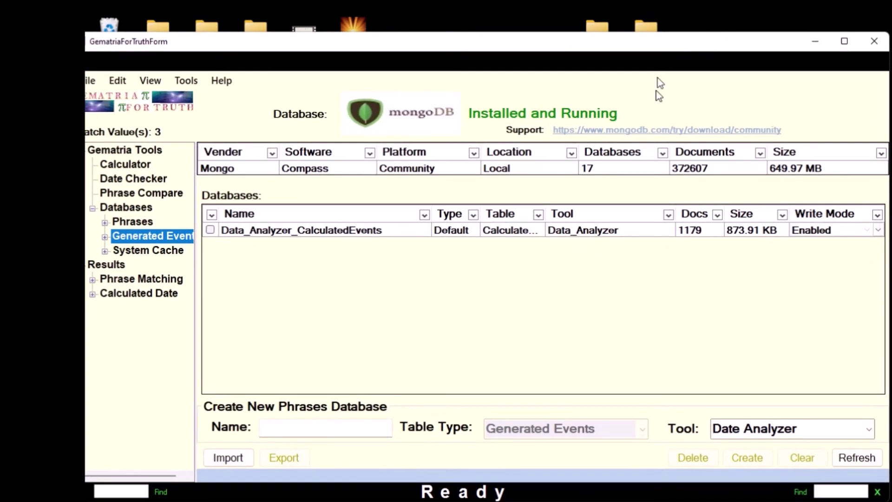
{"action": "left_click", "coordinate": [706, 230]}
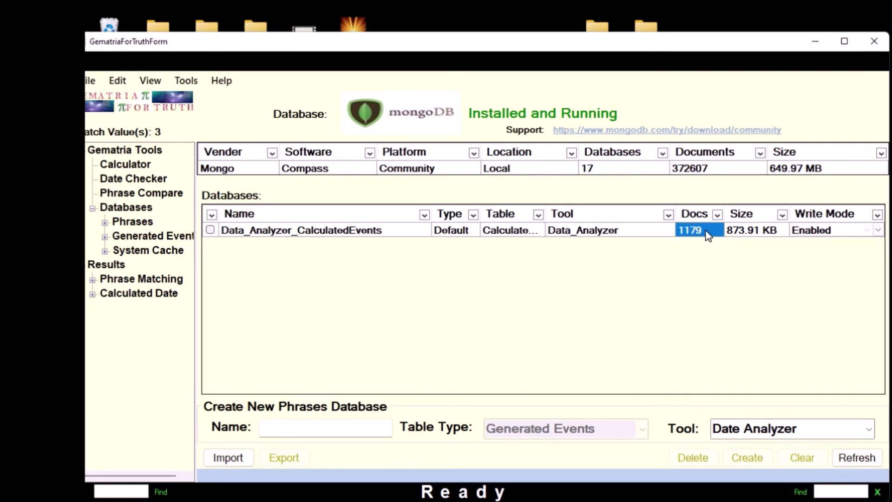
{"action": "left_click", "coordinate": [571, 233]}
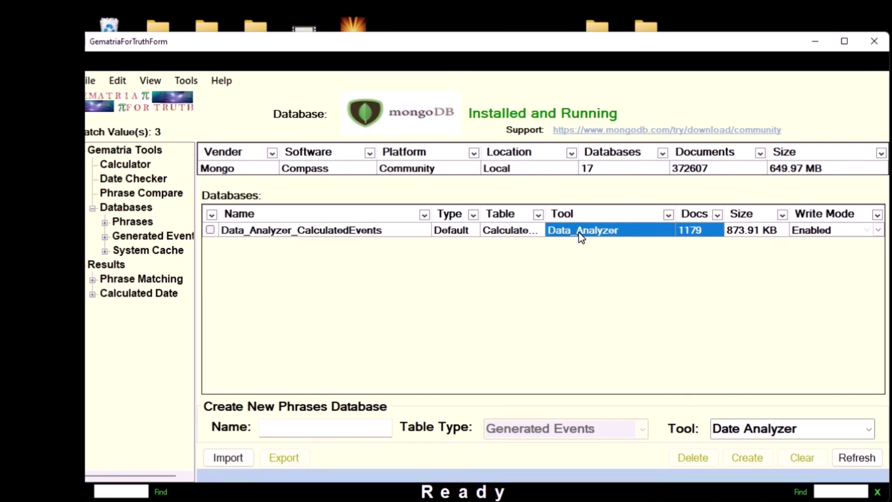
{"action": "left_click", "coordinate": [384, 231]}
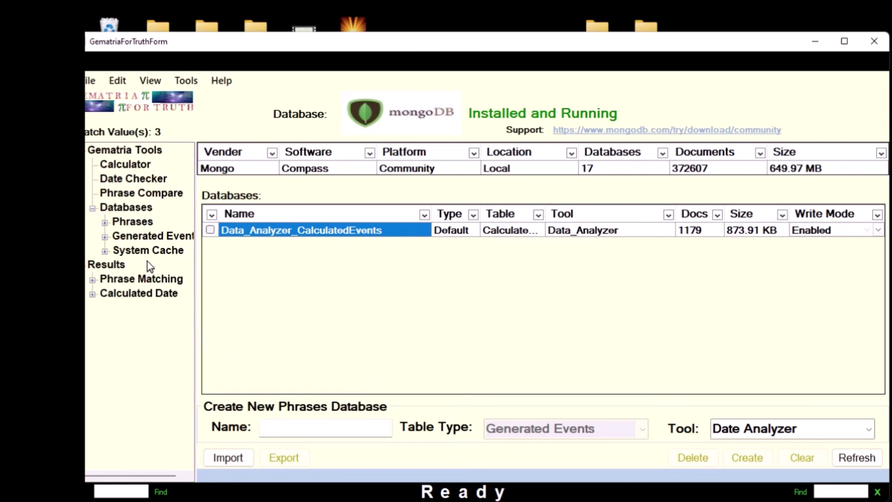
- Open the query page for the Generated Events databases and reset its filter options
{"action": "left_click", "coordinate": [106, 237]}
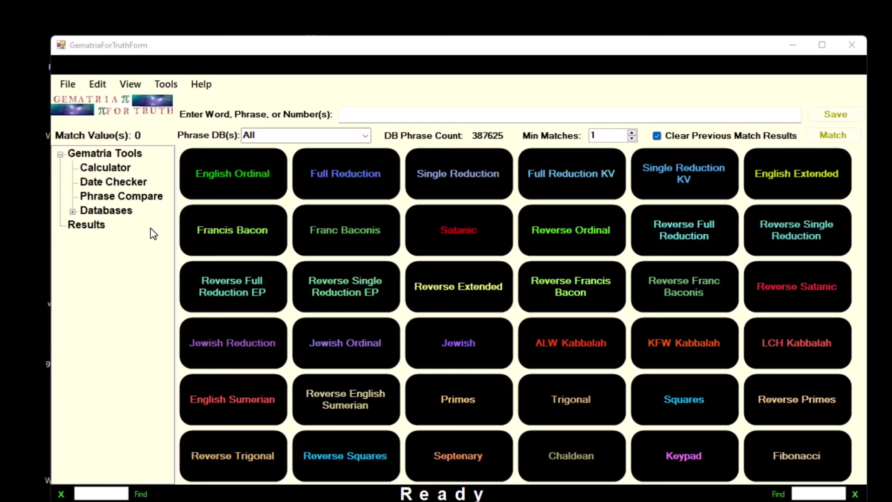
{"action": "left_click", "coordinate": [72, 211]}
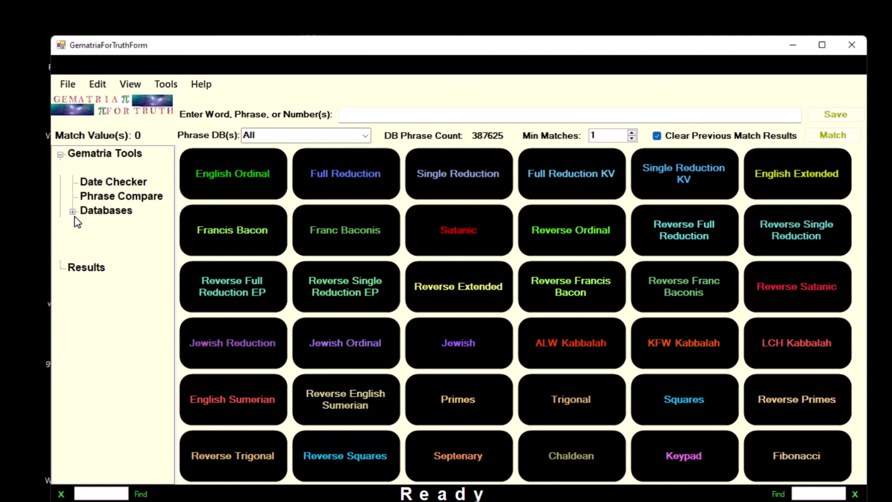
{"action": "left_click", "coordinate": [85, 239]}
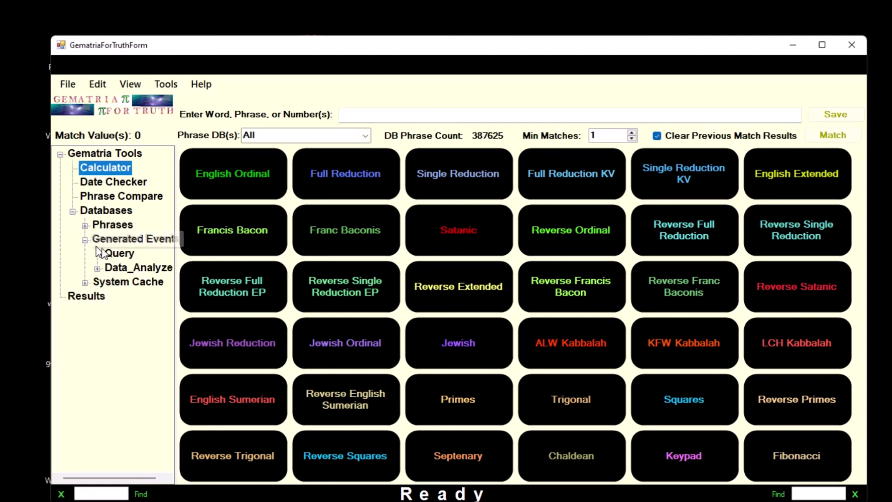
{"action": "left_click", "coordinate": [122, 254]}
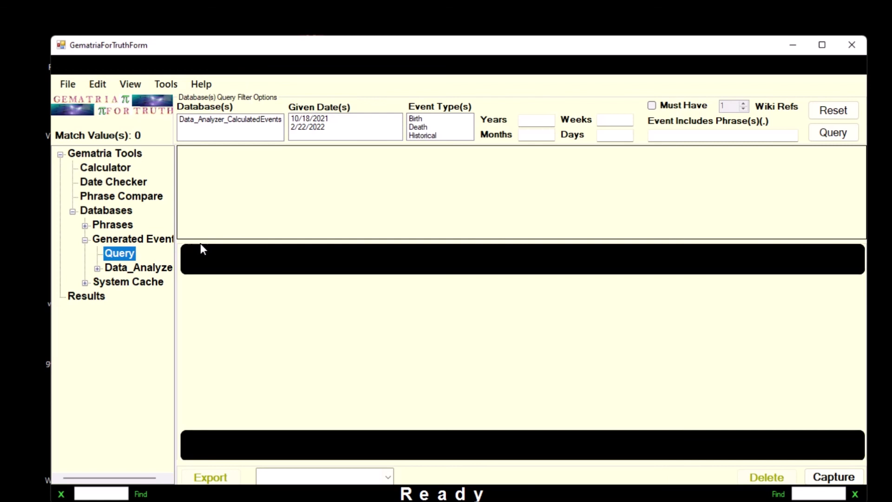
{"action": "left_click", "coordinate": [850, 115]}
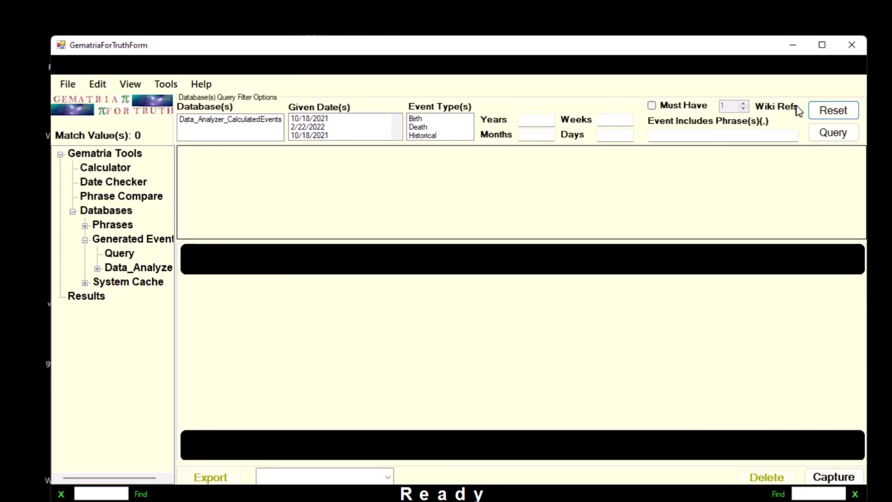
- Filter the generated events query to the given date 2/22/2022 and the event types Birth and Death
{"action": "left_click", "coordinate": [317, 118]}
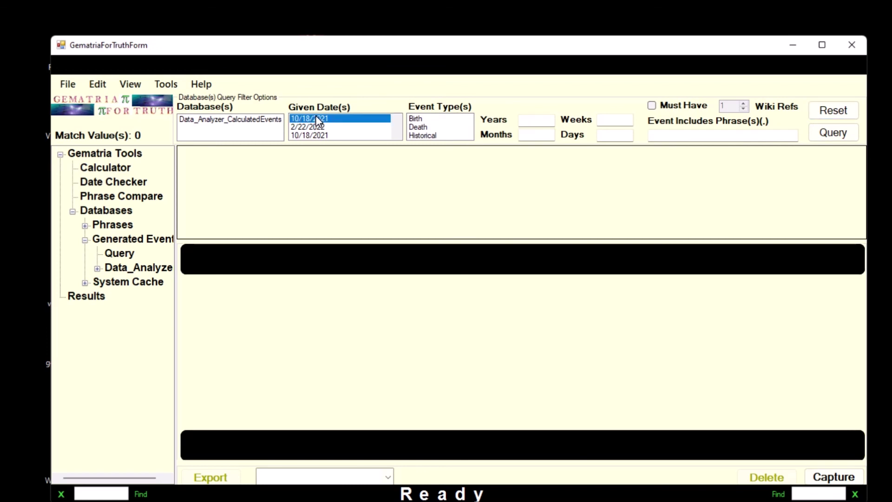
{"action": "left_click", "coordinate": [322, 127], "text": "ctrl"}
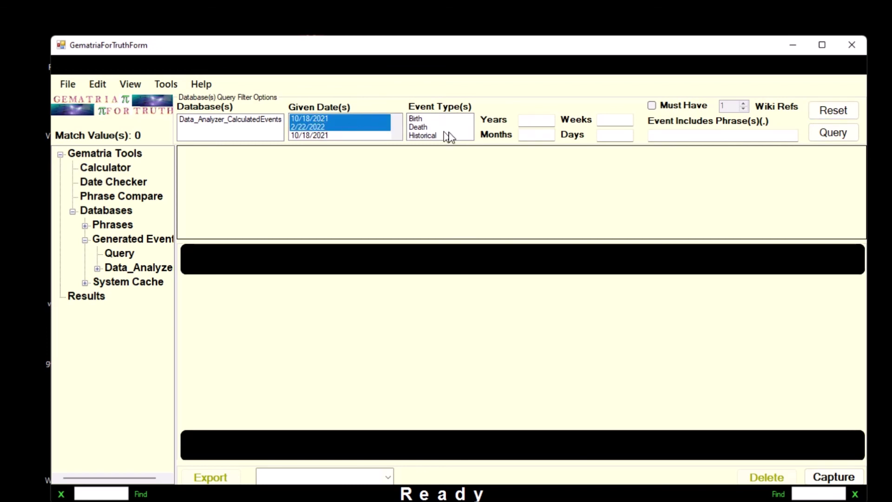
{"action": "left_click", "coordinate": [331, 118], "text": "ctrl"}
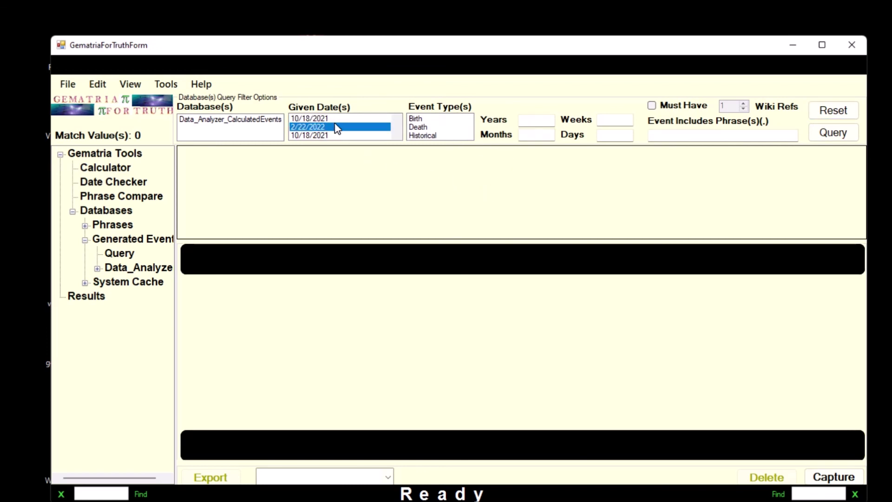
{"action": "left_click", "coordinate": [442, 119]}
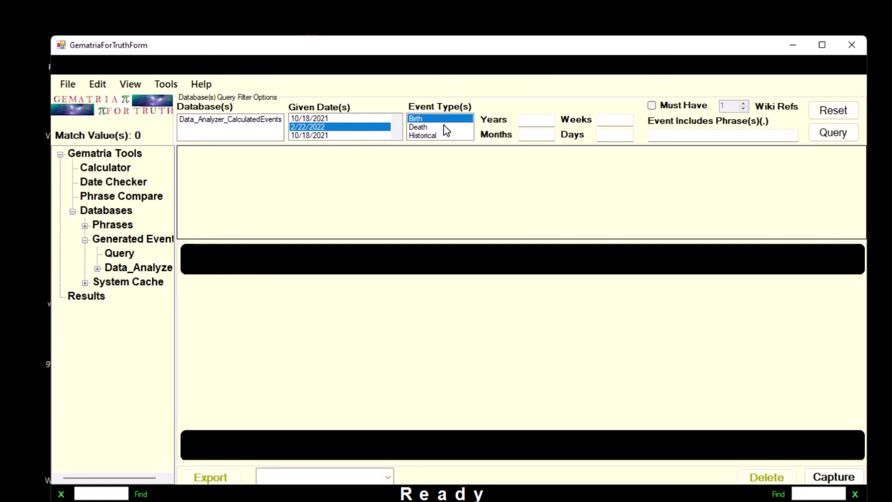
{"action": "left_click", "coordinate": [445, 128], "text": "ctrl"}
- Query the generated events that must have 101 wiki refs, and show the details of the Francisco Goya death result
{"action": "left_click", "coordinate": [695, 107]}
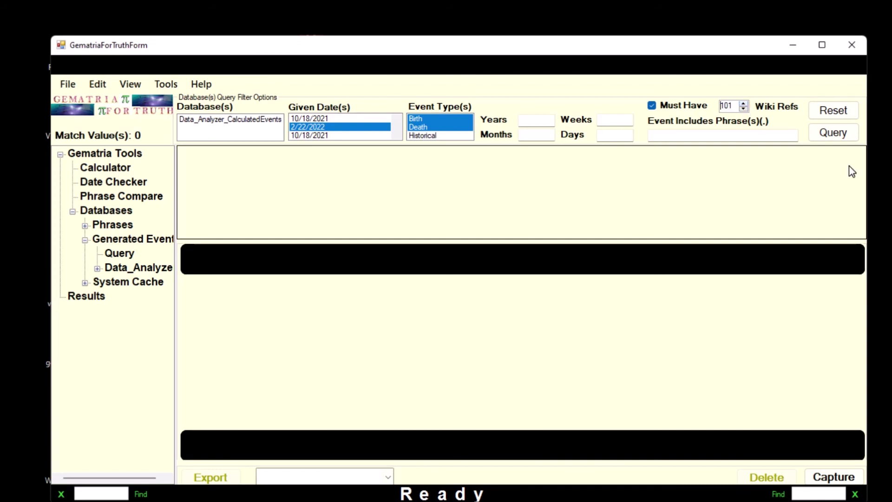
{"action": "left_click", "coordinate": [831, 133]}
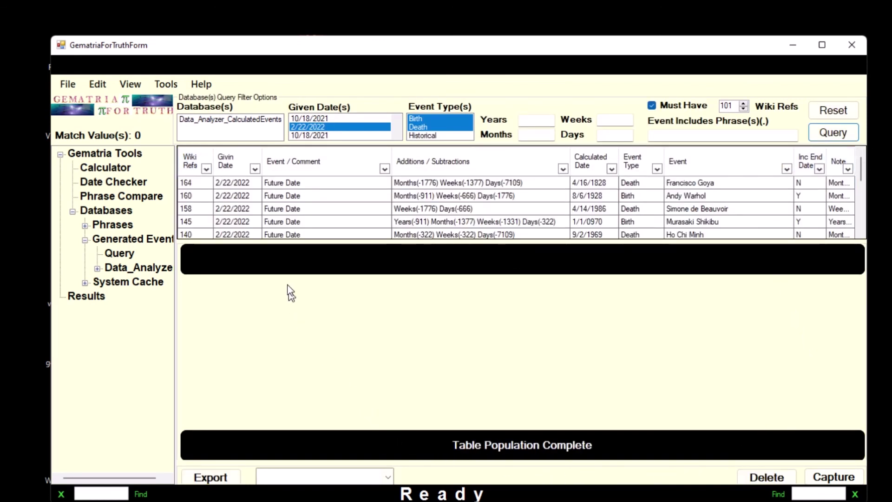
{"action": "left_click", "coordinate": [444, 184]}
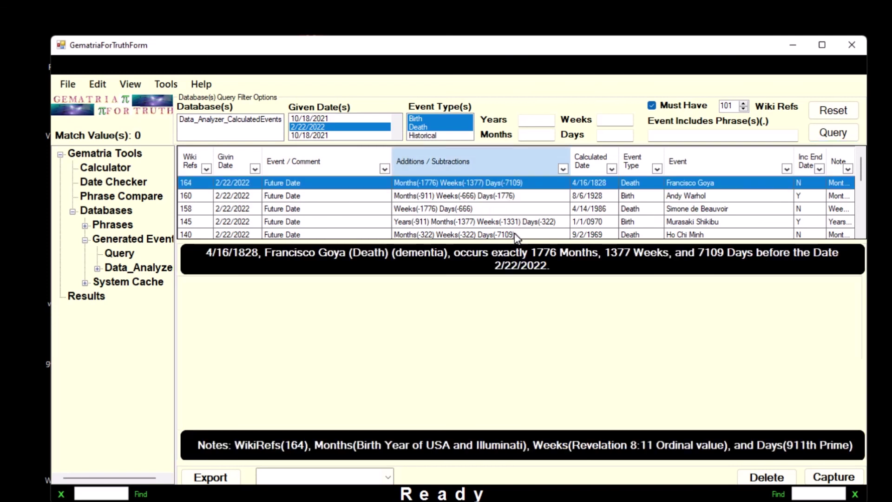
- View the details of the Andy Warhol, Simone de Beauvoir, Murasaki Shikibu and Ho Chi Minh results one after another
{"action": "left_click", "coordinate": [496, 198]}
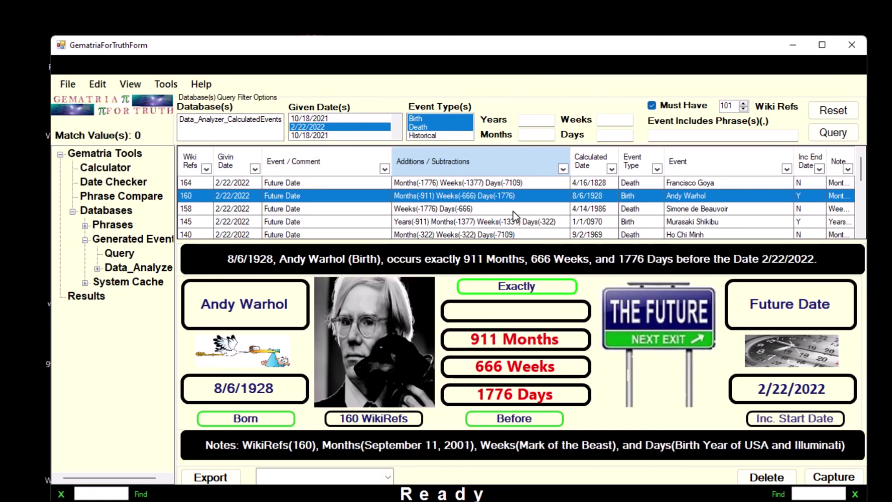
{"action": "left_click", "coordinate": [514, 210]}
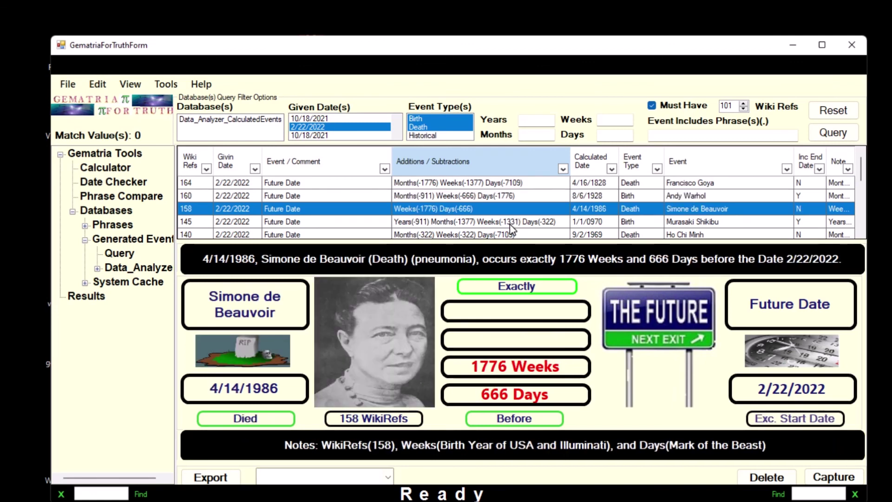
{"action": "left_click", "coordinate": [511, 222]}
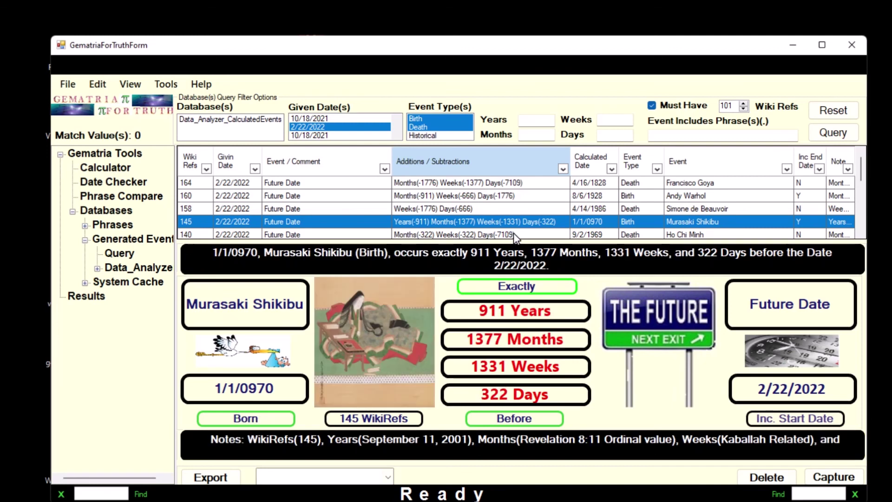
{"action": "left_click", "coordinate": [513, 232]}
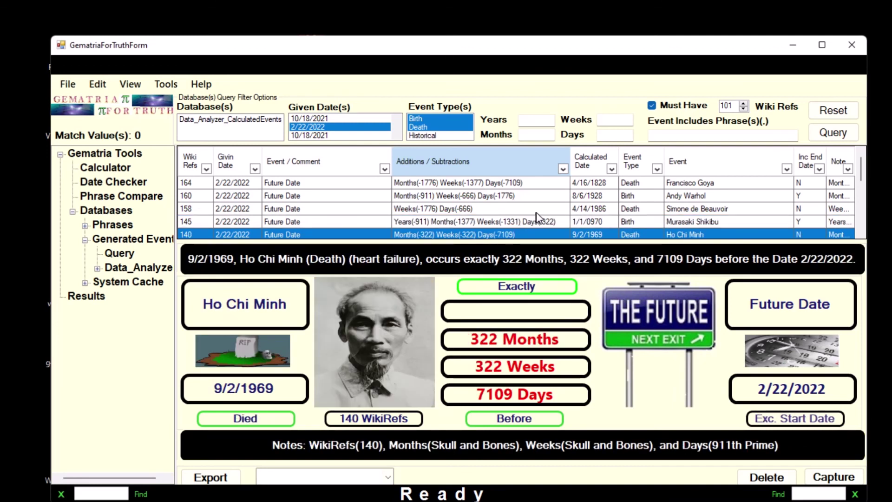
- Look through the remaining query results, and return to the Andy Warhol birth result to show its details
{"action": "scroll", "coordinate": [540, 218], "scroll_direction": "down", "scroll_amount": 2}
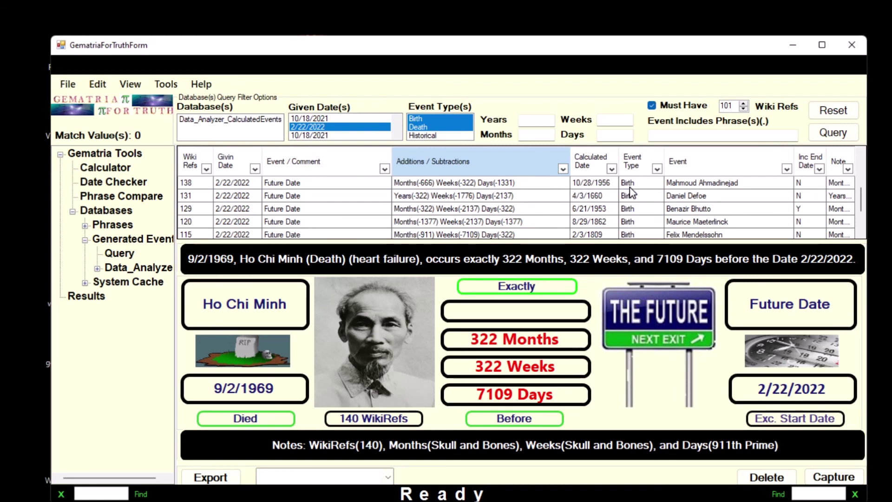
{"action": "scroll", "coordinate": [652, 210], "scroll_direction": "down", "scroll_amount": 2}
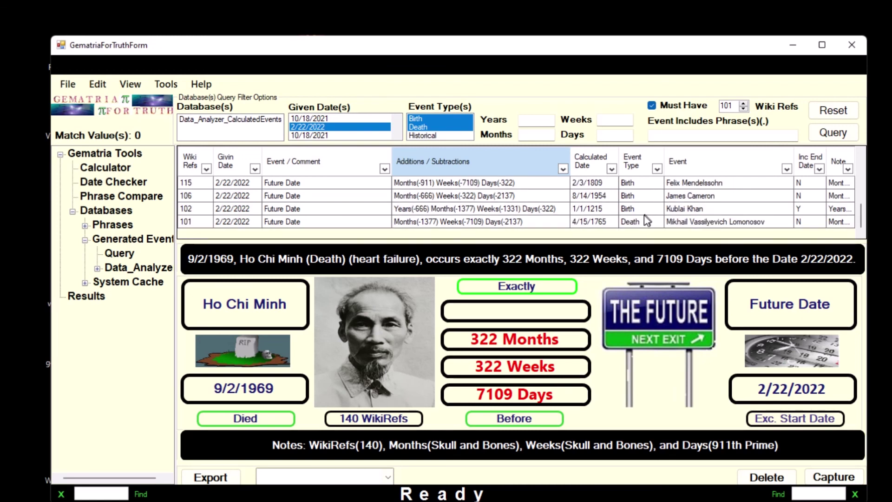
{"action": "scroll", "coordinate": [627, 220], "scroll_direction": "up", "scroll_amount": 3}
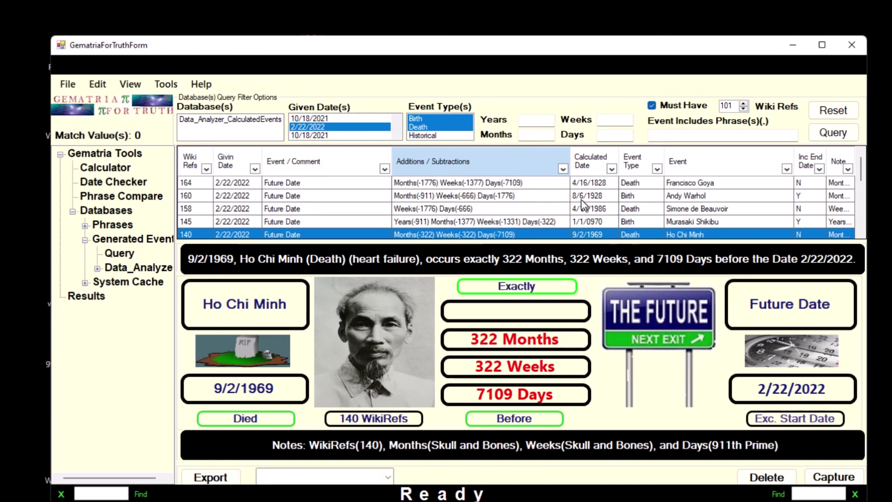
{"action": "left_click", "coordinate": [433, 199]}
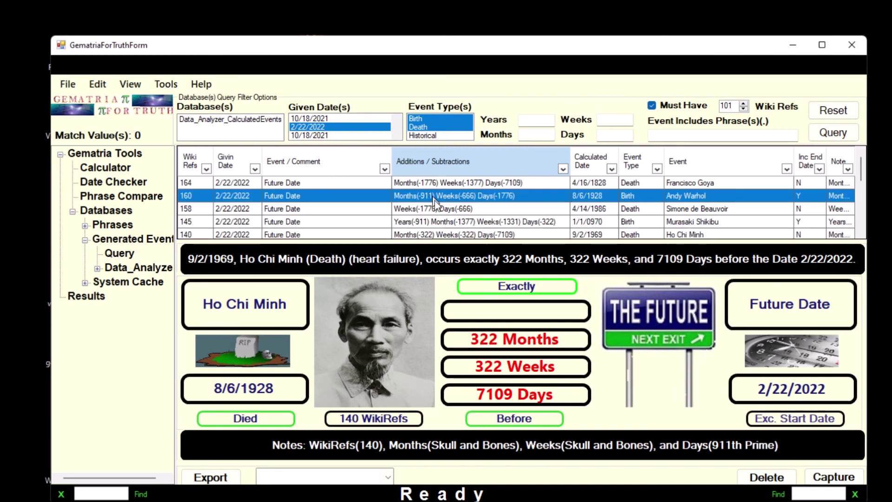